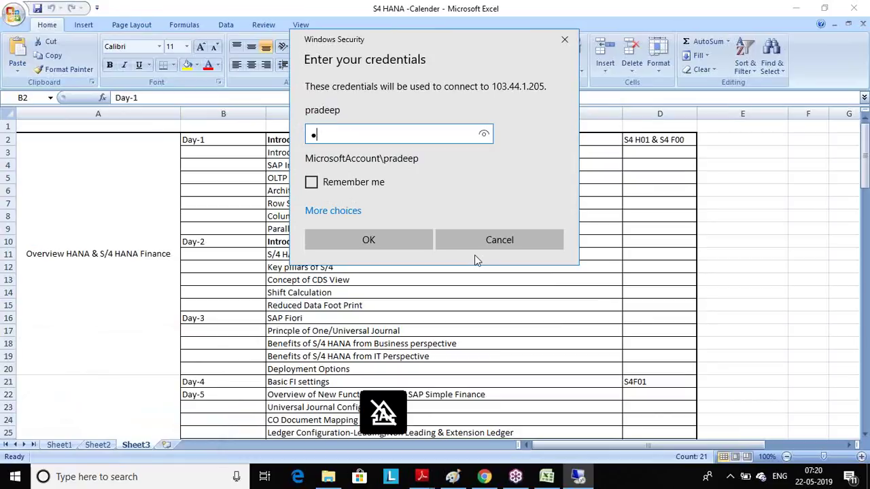
Enter the account password to sign in to the remote server and bring up its desktop.
key(BackSpace)
key(BackSpace)
key(BackSpace)
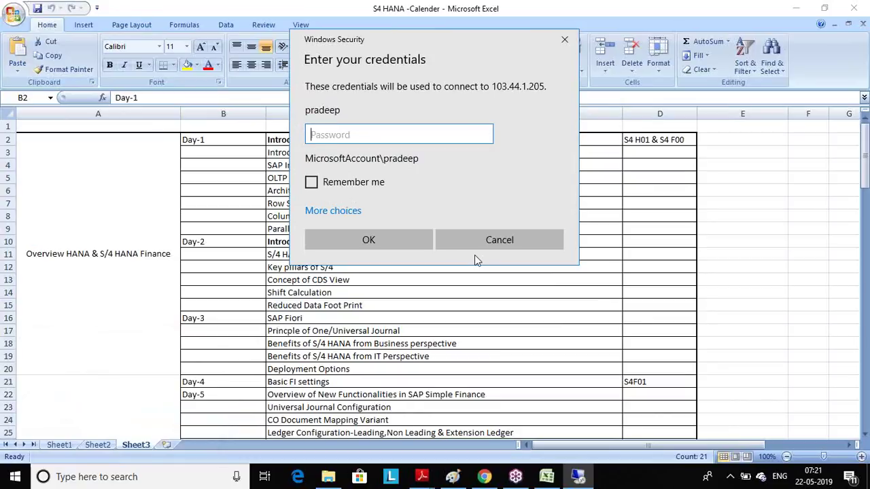
text(********)
key(Return)
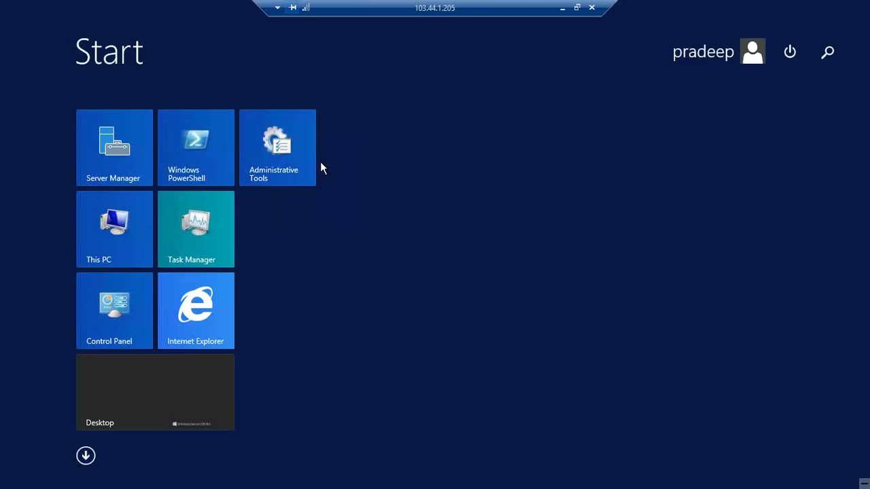
click(202, 401)
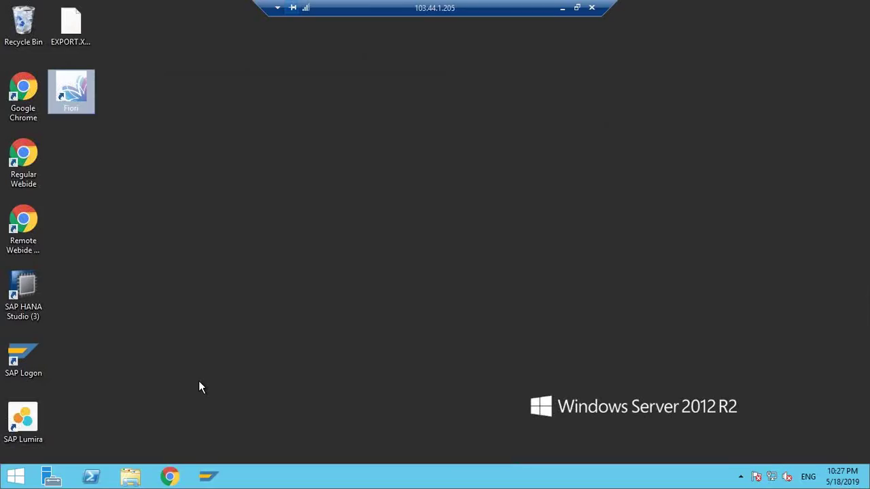
Launch SAP Logon on the remote desktop and open the s4hana 1809 connection.
click(31, 353)
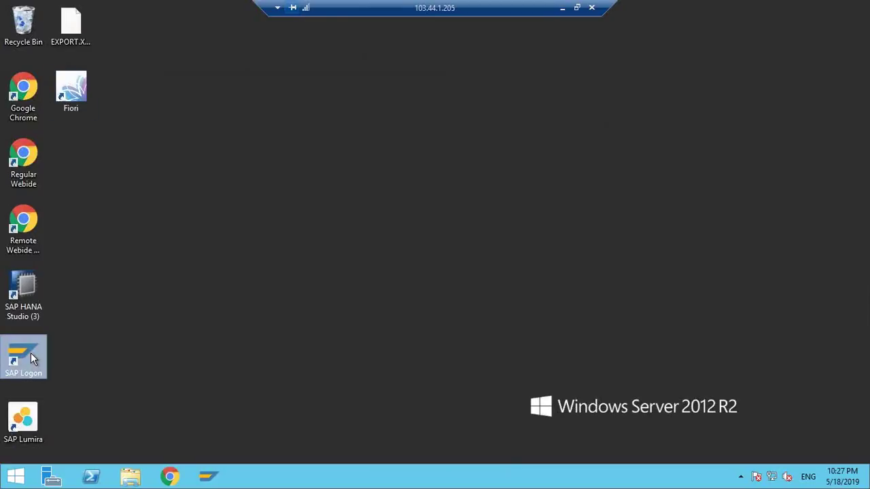
double_click(30, 353)
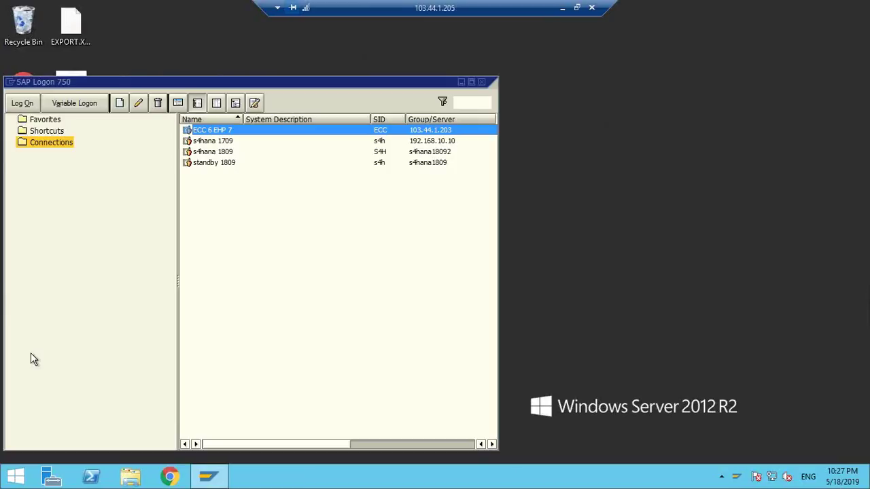
key(Down)
key(Down)
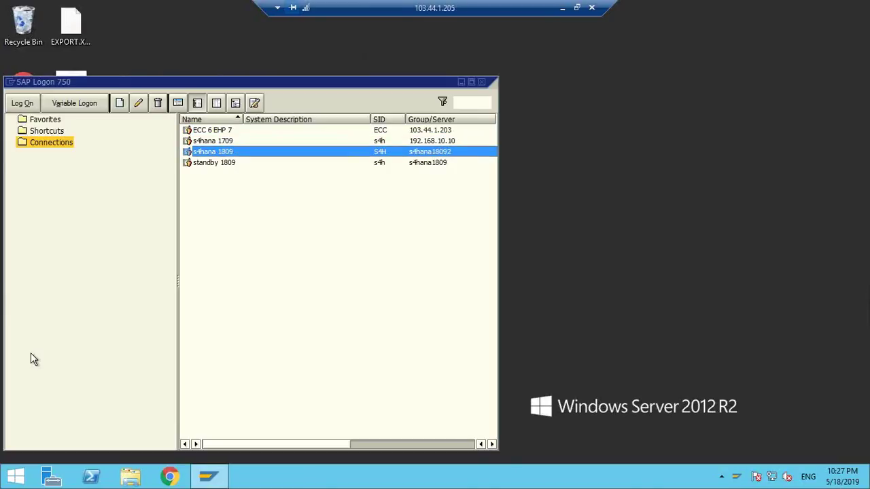
key(Return)
Log on to client 800 with the saved user name and the account password.
text(p)
key(Down)
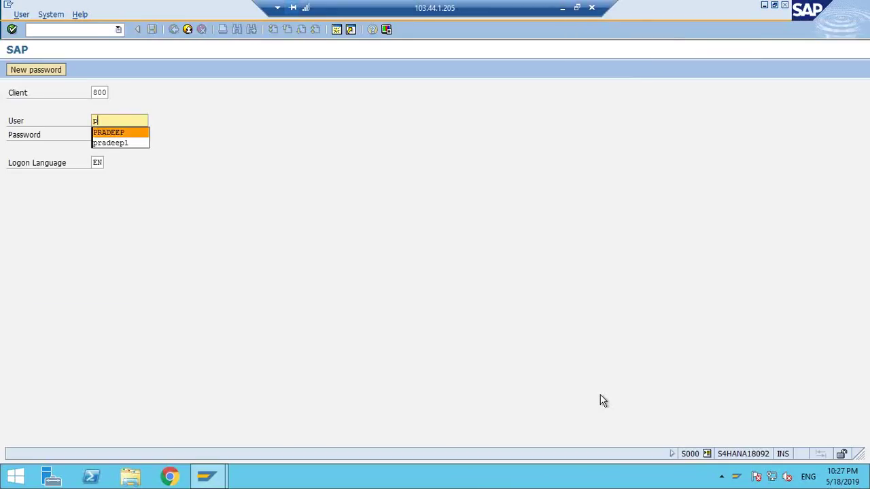
key(Return)
key(Tab)
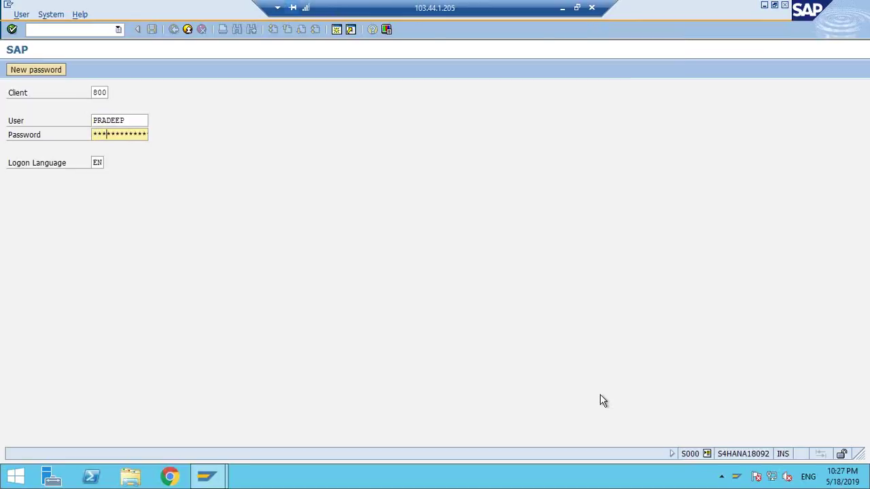
text(***)
key(Return)
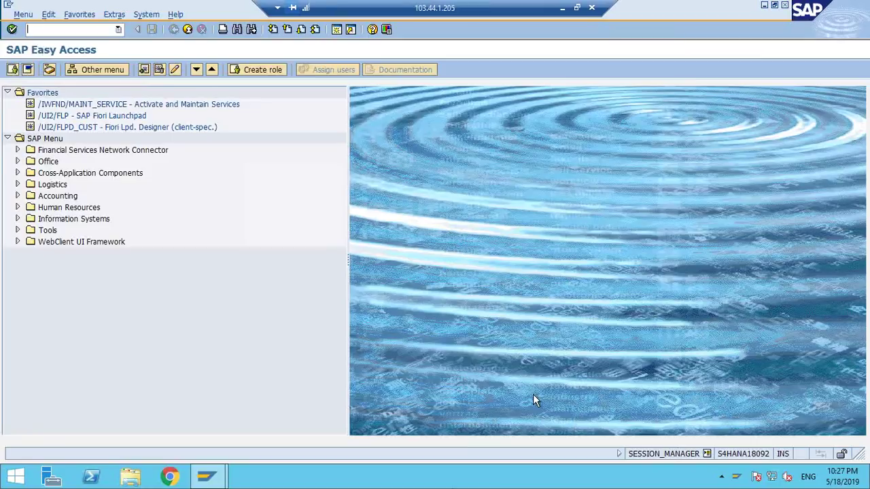
Run transaction SPRO and display the SAP Reference IMG.
text(se1)
key(BackSpace)
key(BackSpace)
text(pro)
key(Return)
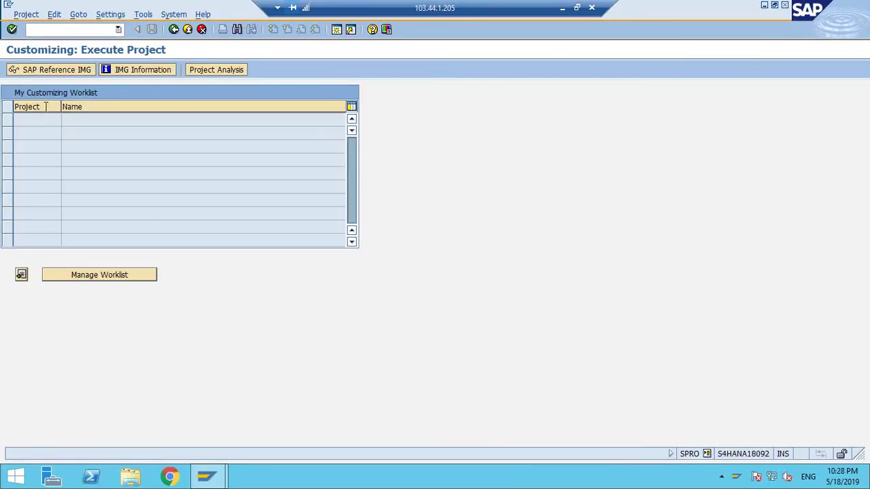
click(68, 71)
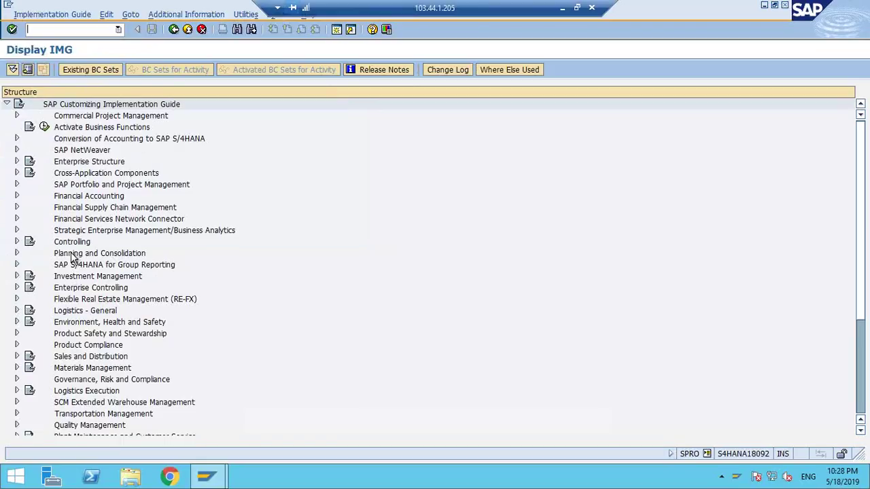
Look into the Financial Accounting and Controlling nodes of the implementation guide and collapse them again.
click(17, 196)
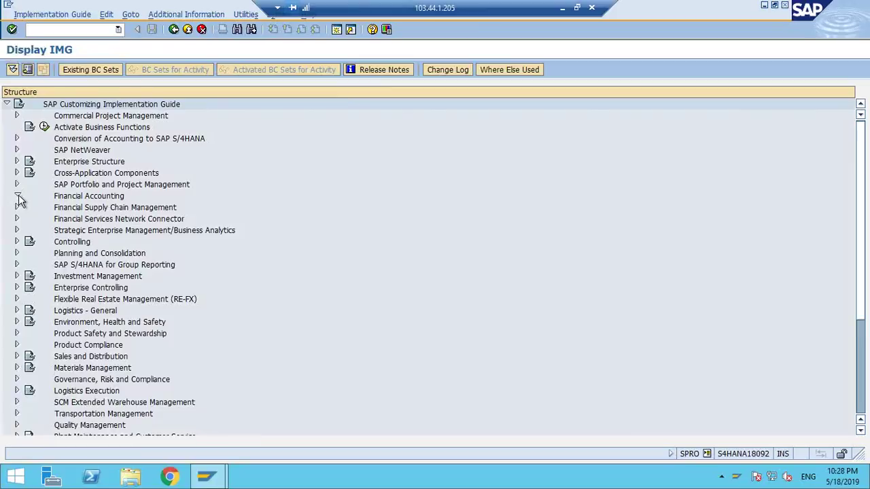
click(17, 195)
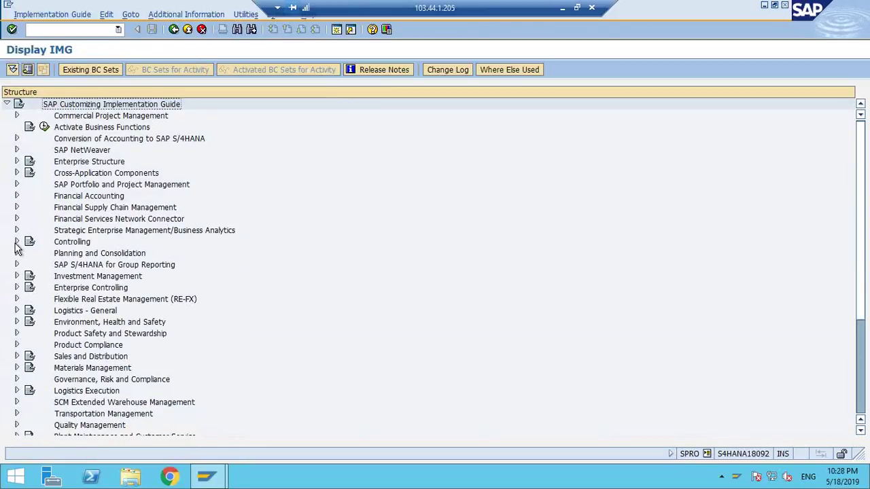
click(17, 242)
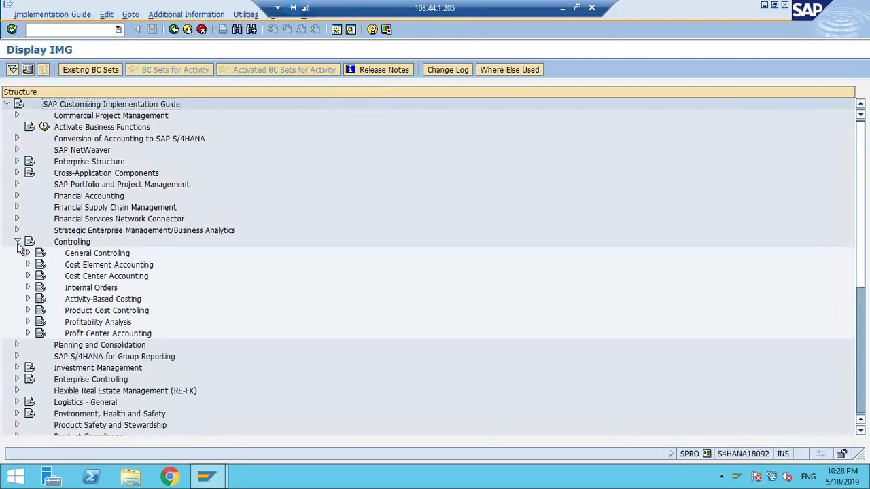
click(17, 242)
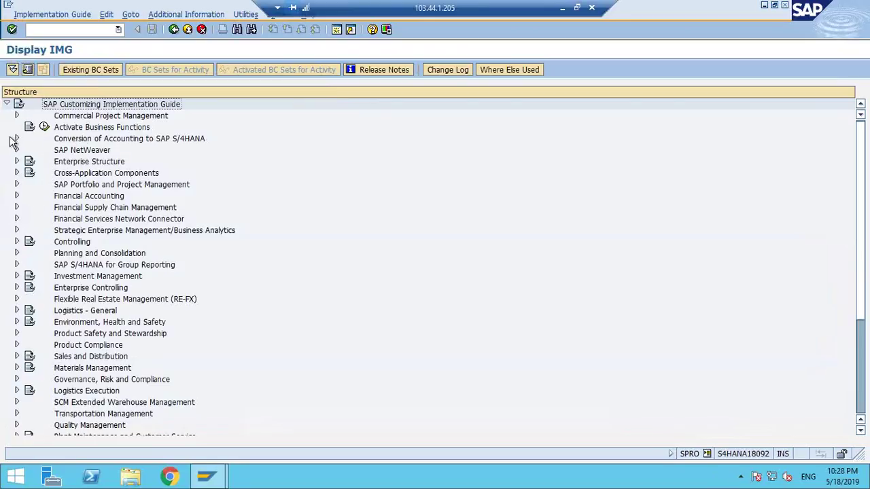
Under Conversion of Accounting to SAP S/4HANA, expand Preparations and Migration of Customizing down to the General Ledger activities.
click(17, 139)
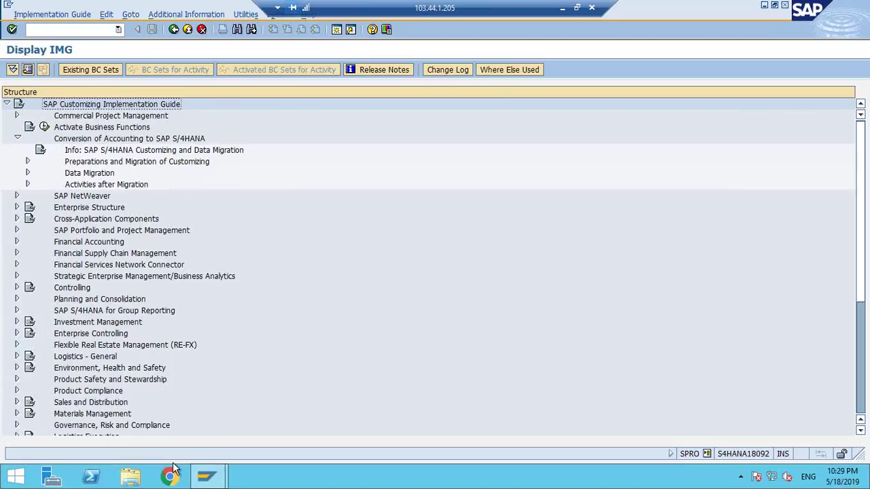
click(28, 163)
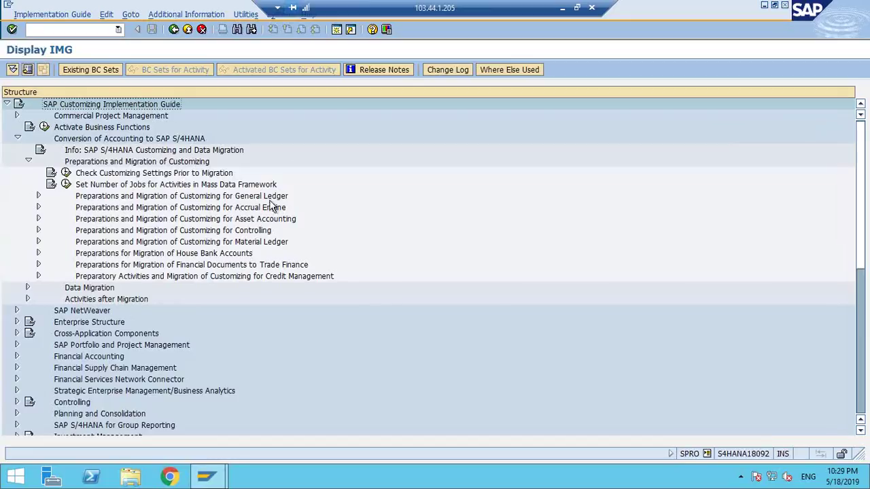
click(38, 196)
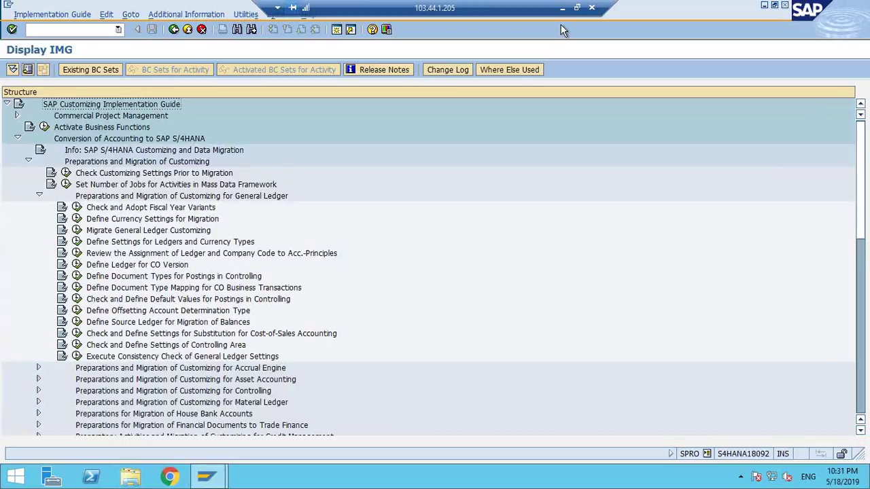
Review the ledger overview in Define Settings for Ledgers and Currency Types, dismissing the consistency check, and return to the guide.
mouse_move(862, 197)
click(77, 242)
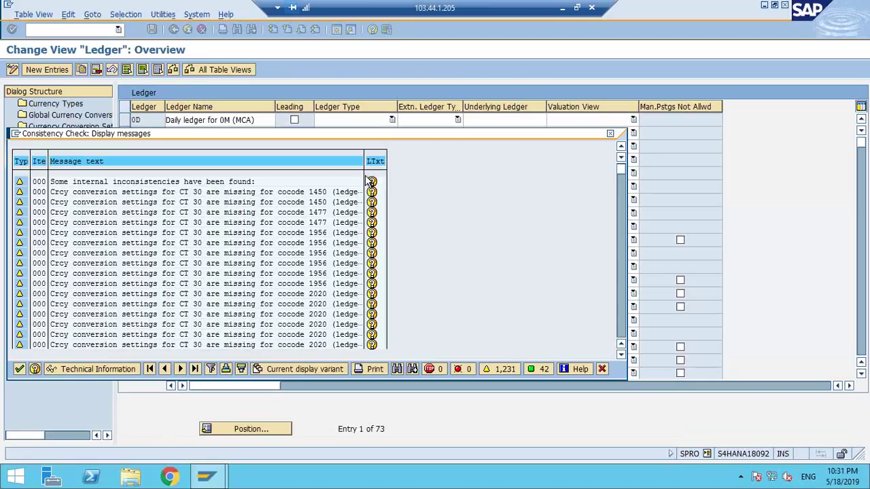
key(Return)
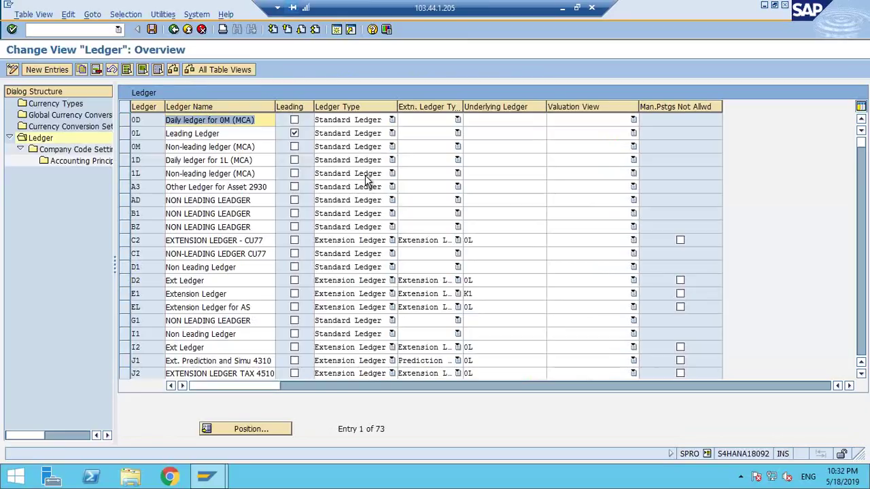
click(173, 30)
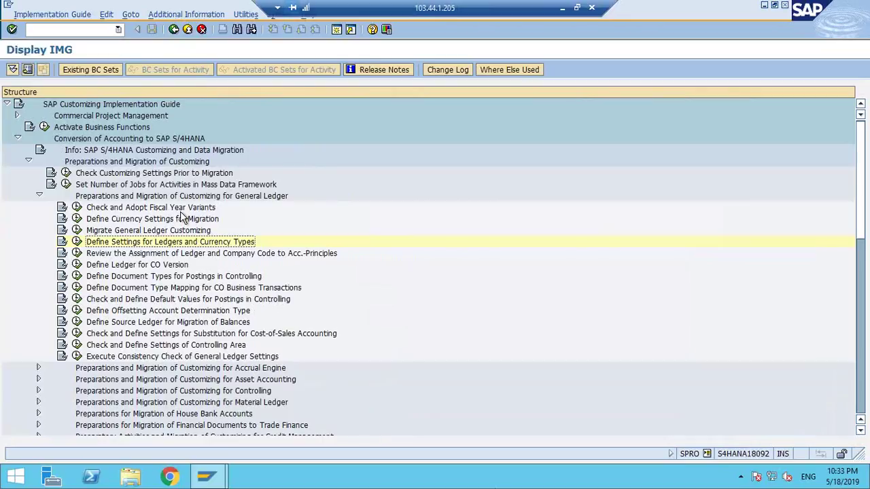
scroll(214, 253, down, 3)
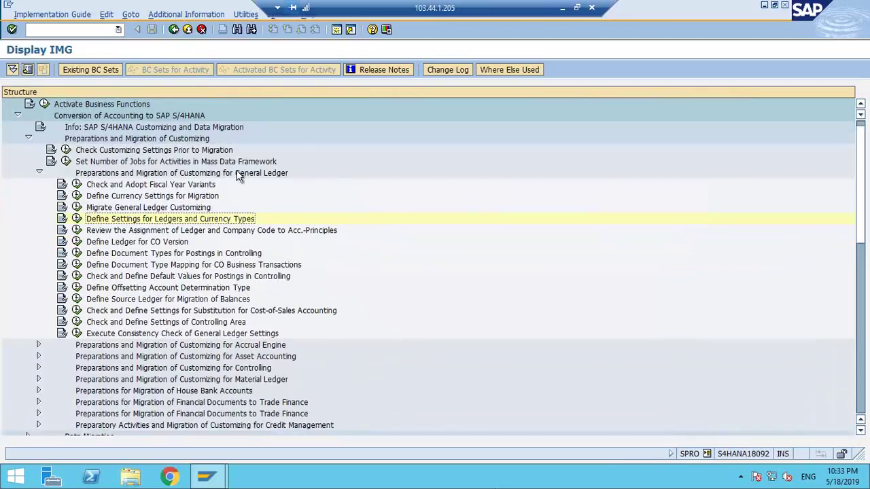
scroll(214, 253, down, 5)
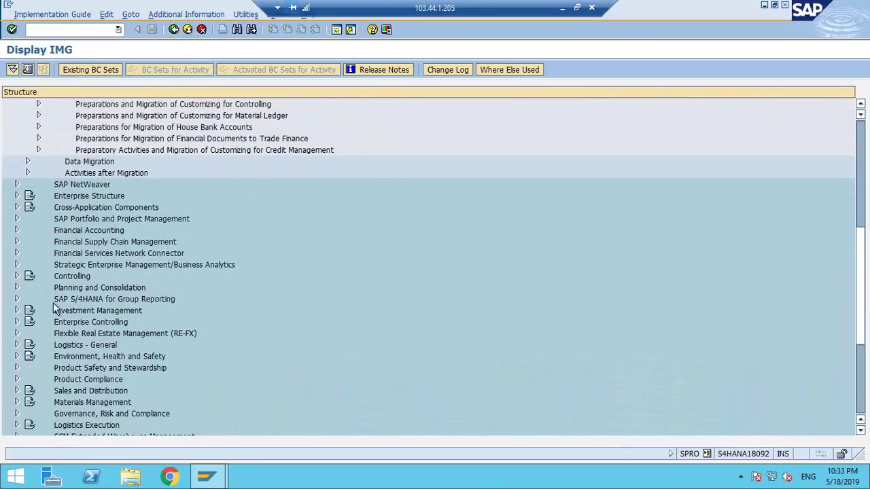
scroll(58, 270, up, 1)
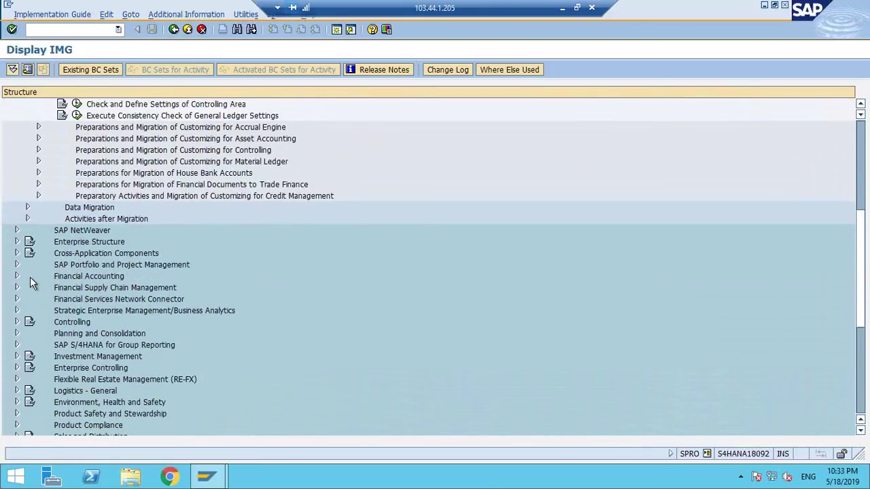
Open transaction OB52 in a new session for posting period variant TE06.
click(337, 30)
text(ob52)
key(Return)
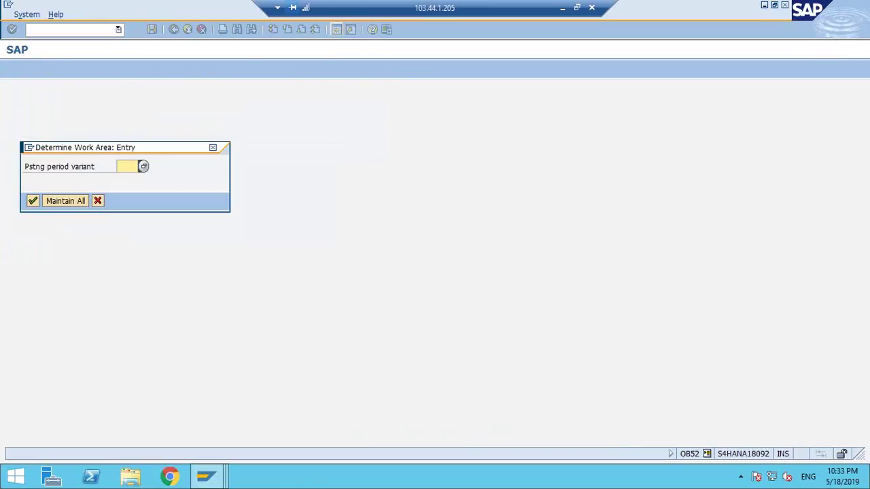
text(kw30)
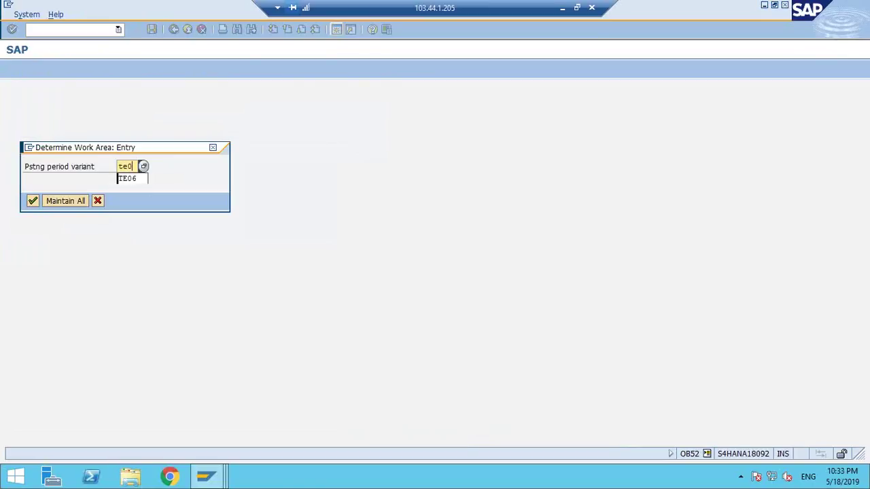
key(Return)
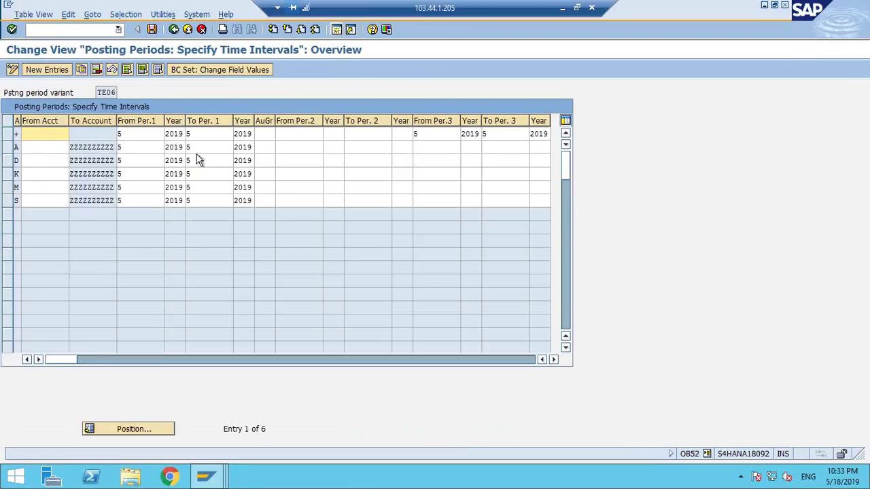
Draw a freehand outline around the third posting period interval columns to point them out.
mouse_move(867, 29)
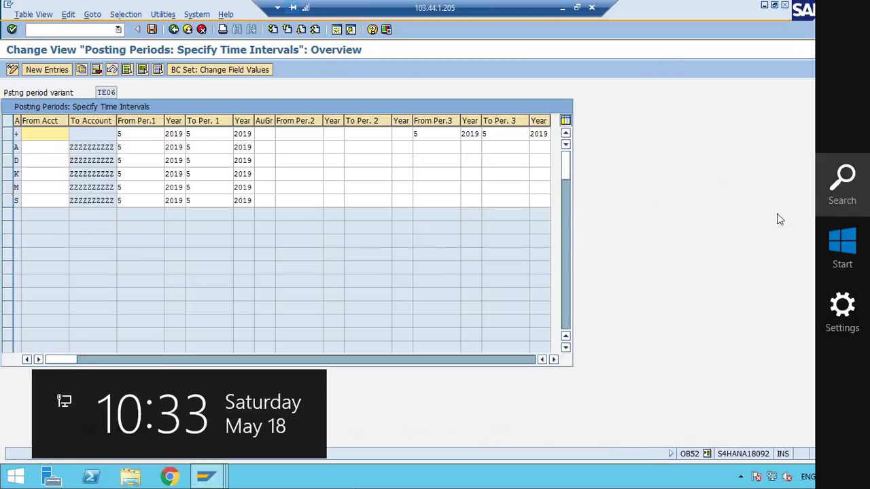
mouse_move(398, 235)
mouse_down()
mouse_move(552, 78)
mouse_move(553, 277)
mouse_move(422, 252)
mouse_up()
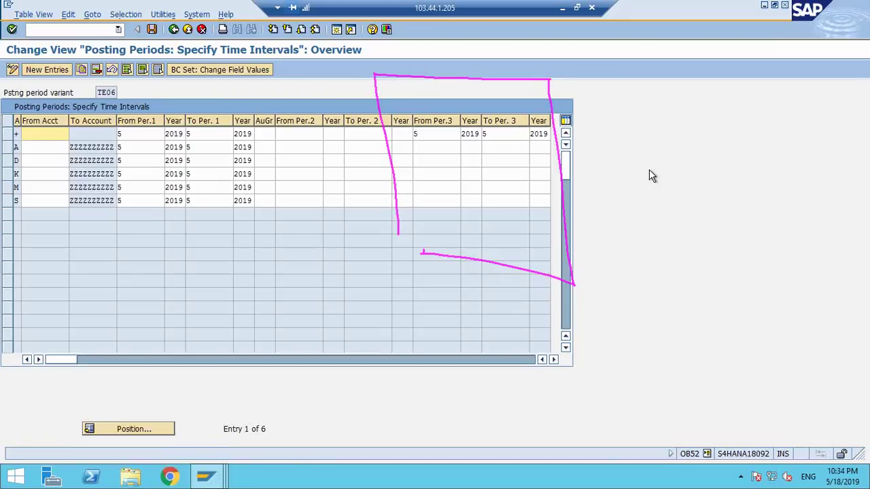
click(77, 31)
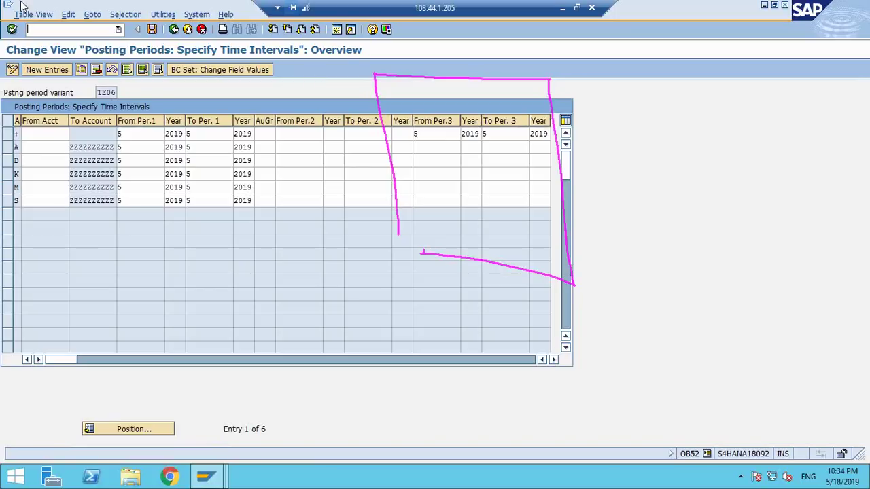
Switch to the S4 HANA calendar workbook in Excel and highlight the Day-1 to Day-3 topics in B2:D16.
click(562, 7)
click(813, 265)
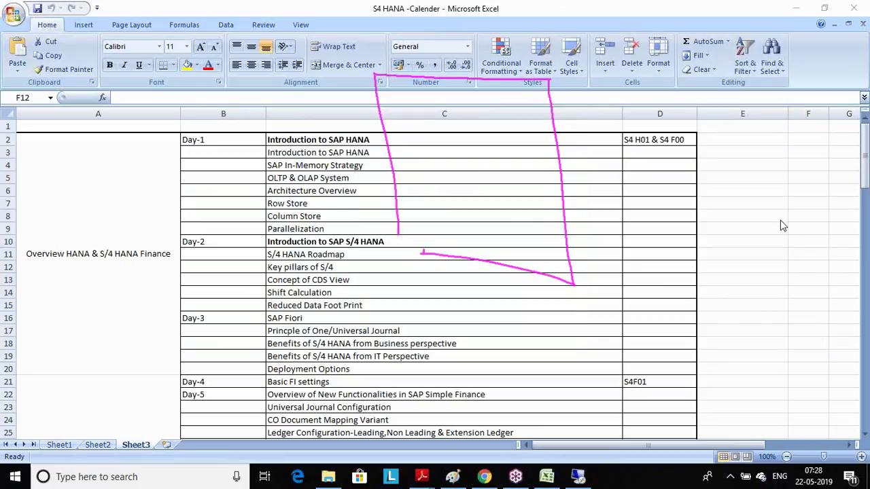
key(Escape)
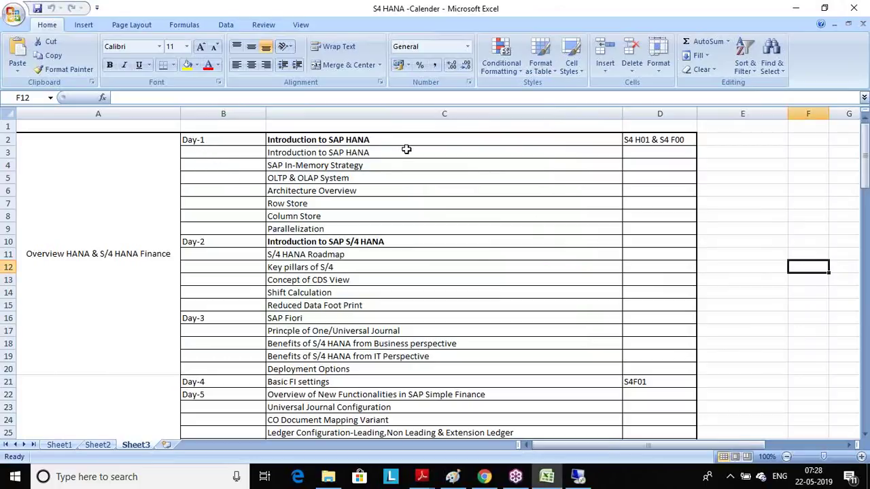
drag(192, 144, 653, 312)
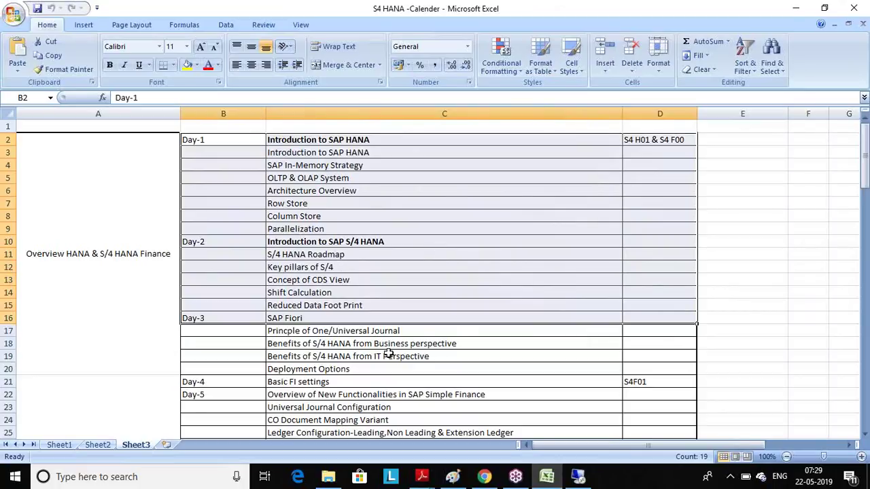
scroll(451, 330, down, 3)
Switch back to the remote SAP session, open transaction EC01 in place of OB52, and show it full screen.
click(583, 480)
click(95, 49)
text(/nox02)
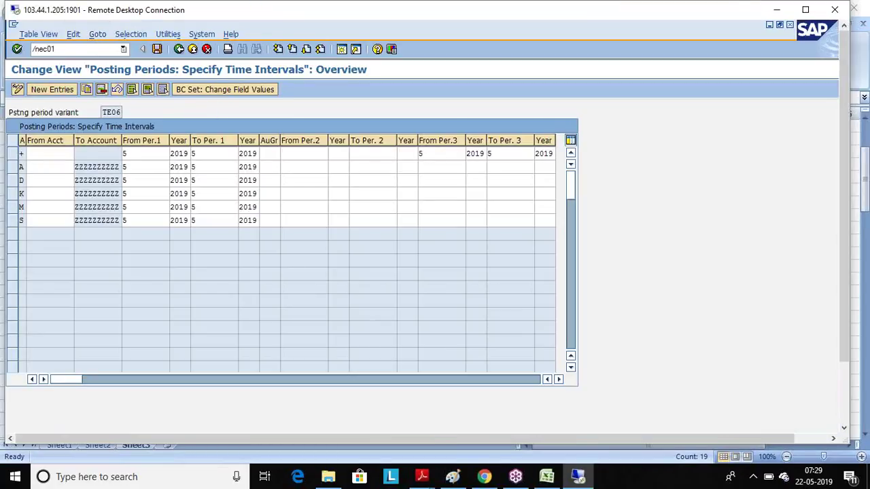
key(Return)
click(805, 9)
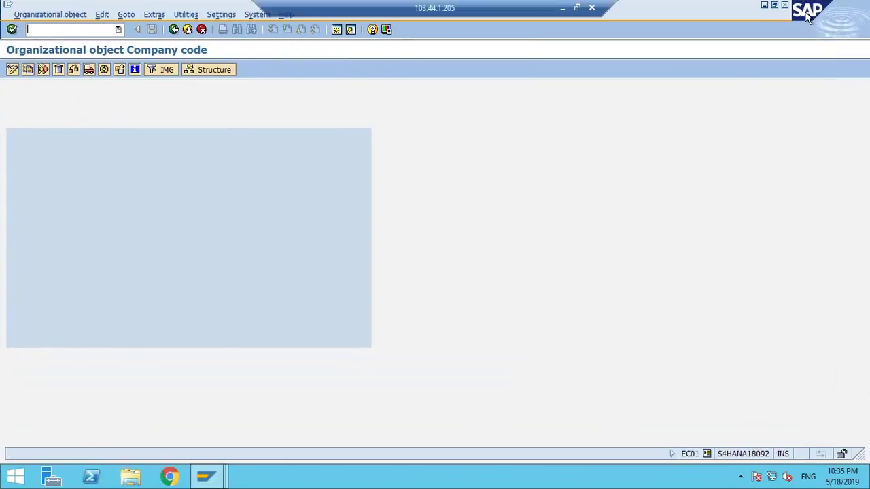
Open the structure navigation for company codes from EC01 and confirm the help message.
click(231, 72)
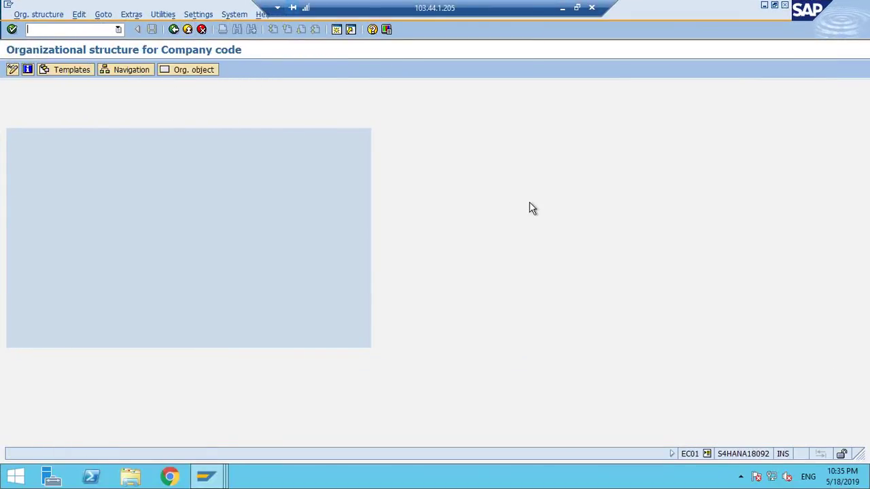
click(140, 68)
key(Return)
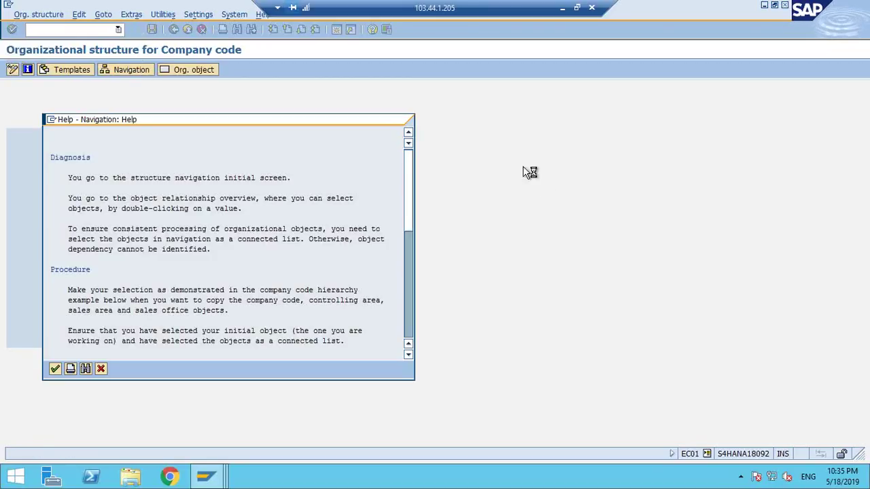
Find company code te04 in the object list and open its organizational structure.
key(ctrl+f)
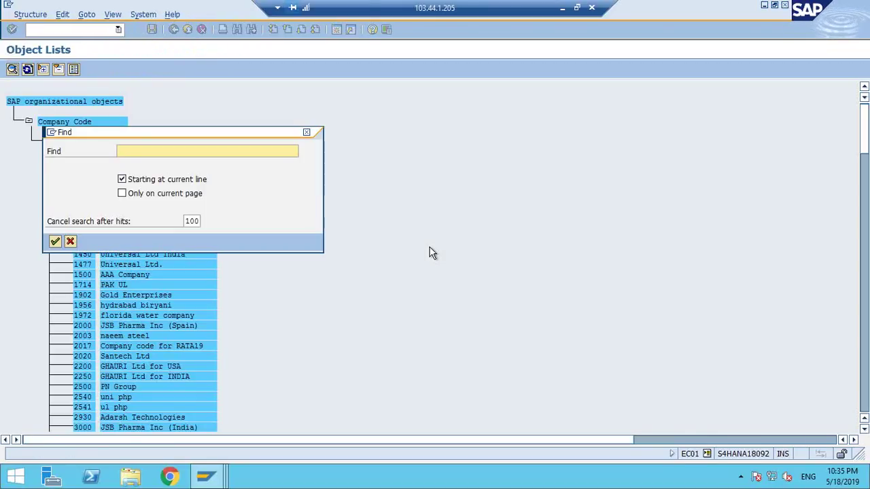
text(te04)
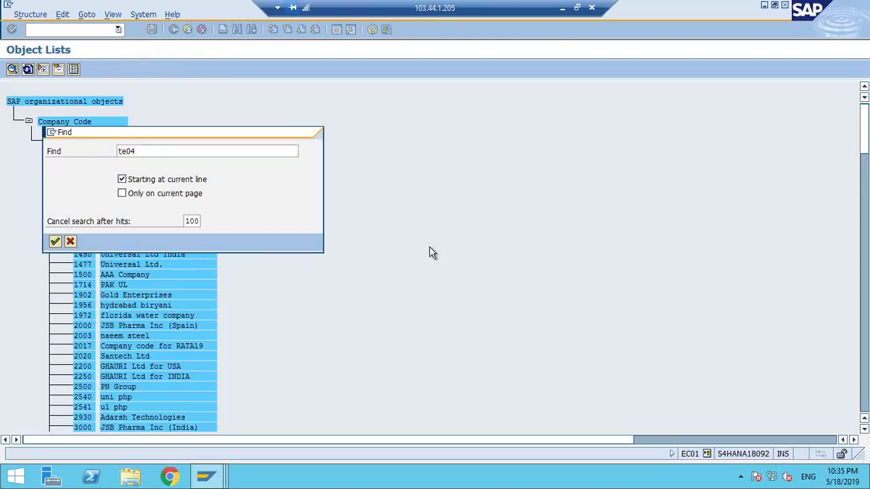
key(Return)
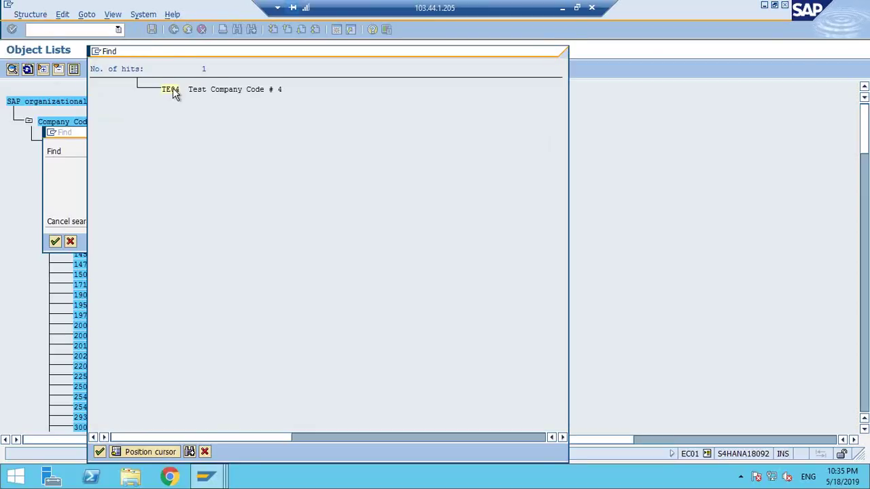
double_click(176, 93)
double_click(85, 92)
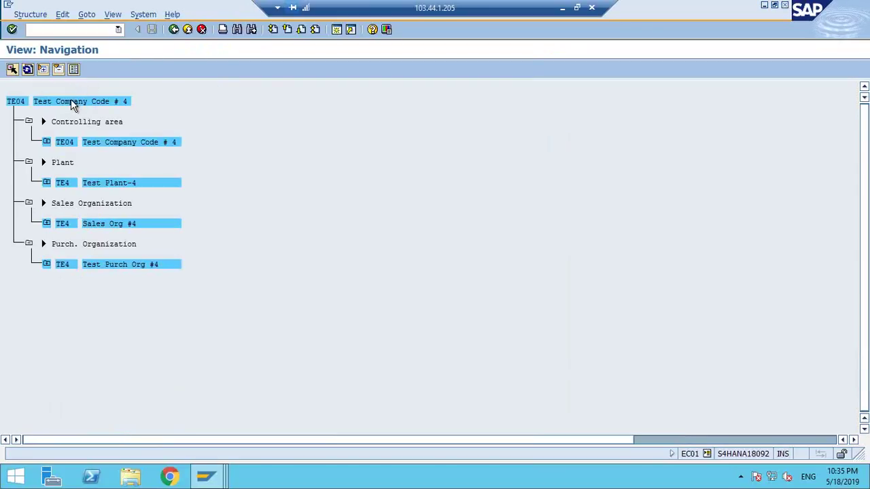
Expand controlling area TE04 and plant TE4 to examine the organizational units assigned to them.
click(46, 142)
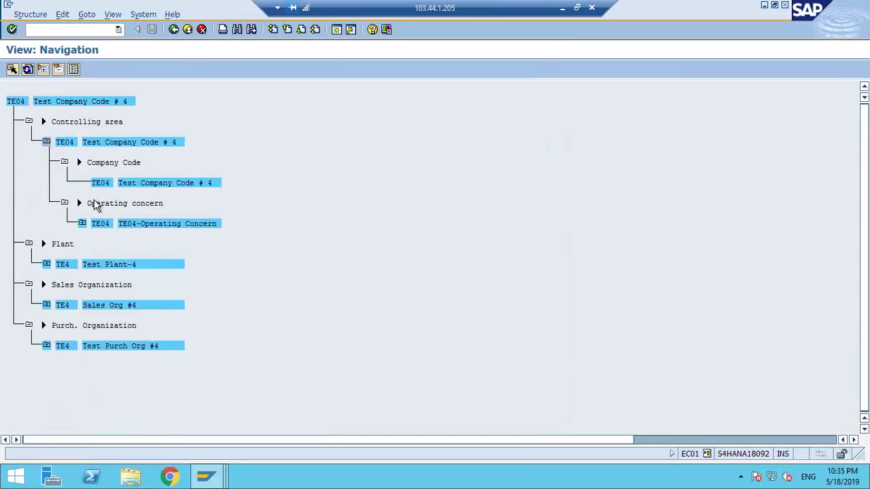
click(47, 264)
scroll(223, 311, down, 1)
scroll(208, 302, down, 2)
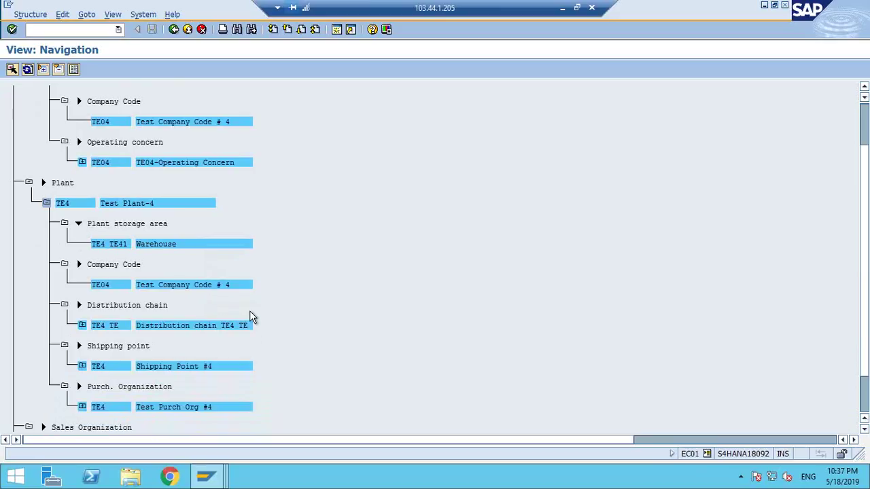
scroll(265, 302, down, 1)
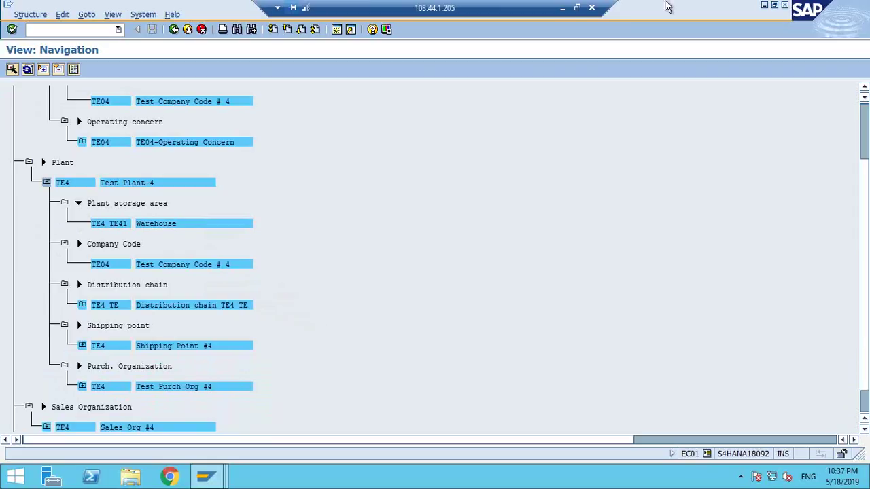
Leave the remote session, switch to Chrome and review the topic areas on the P_S4FIN_1809 certification page.
click(562, 8)
click(800, 236)
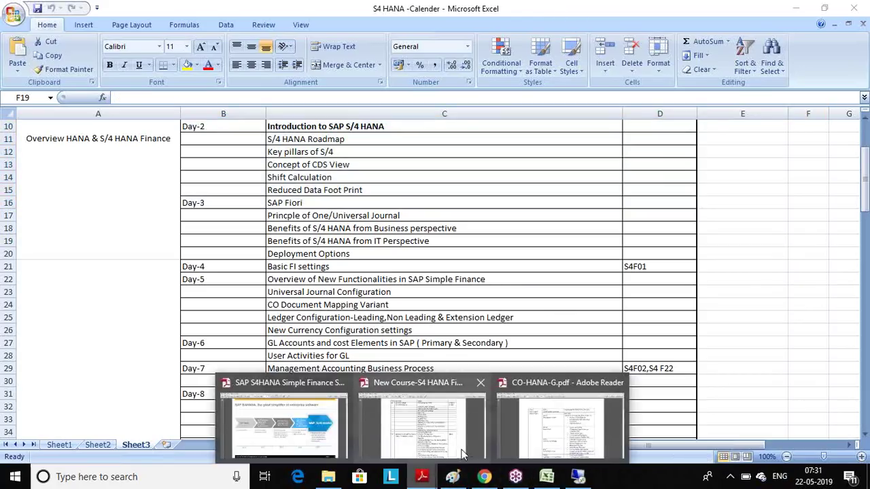
click(484, 478)
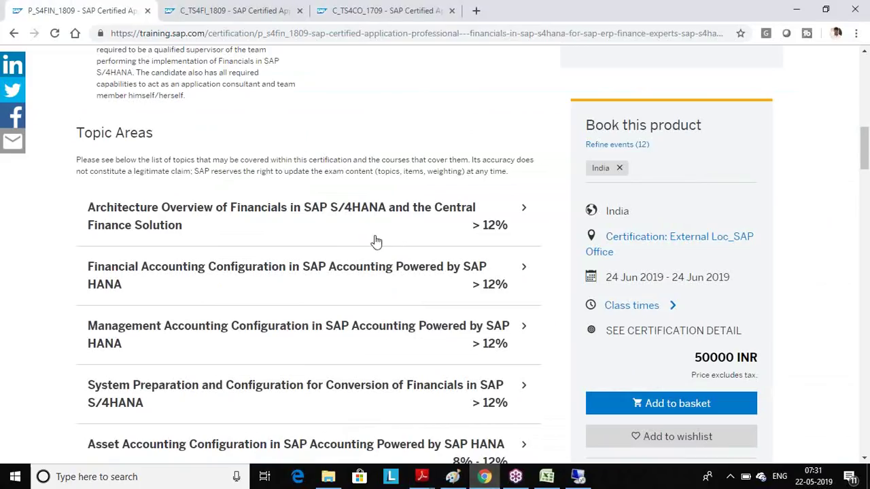
scroll(373, 233, down, 8)
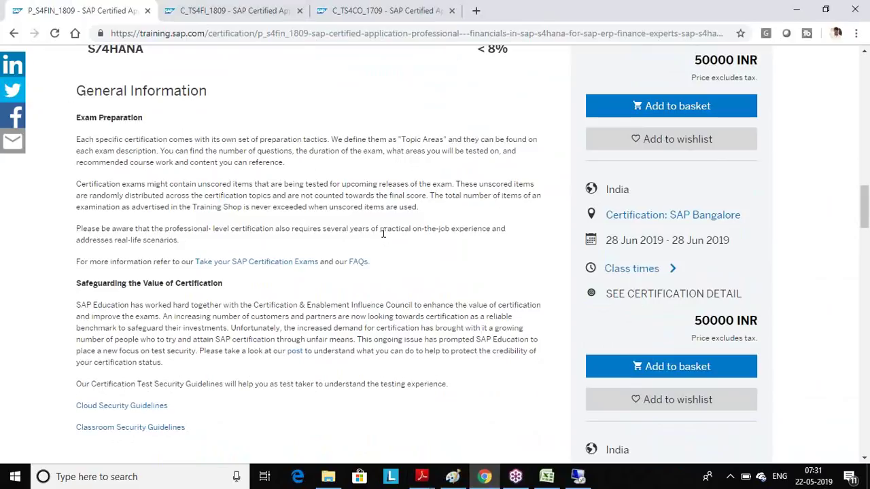
scroll(383, 235, up, 5)
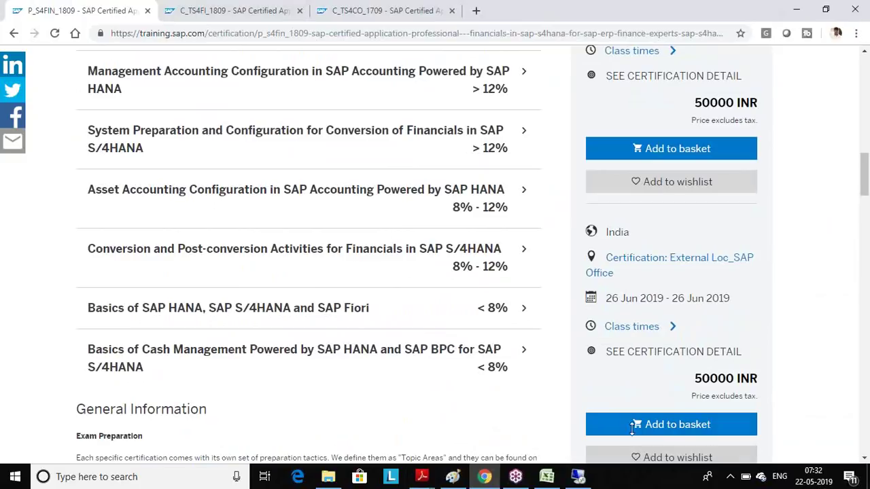
Switch to CO-HANA-G.pdf in Adobe Reader and look through the S4 F22 cost centre and internal order units.
click(425, 478)
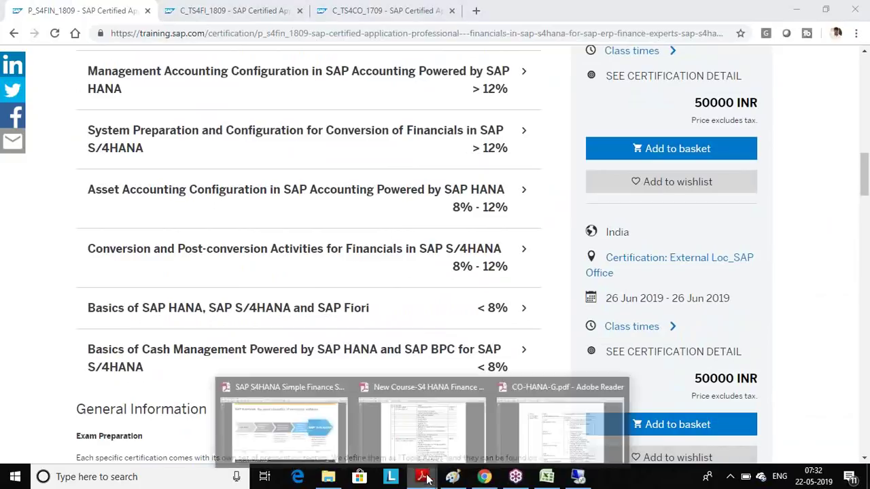
click(537, 420)
scroll(549, 177, down, 3)
scroll(552, 182, up, 3)
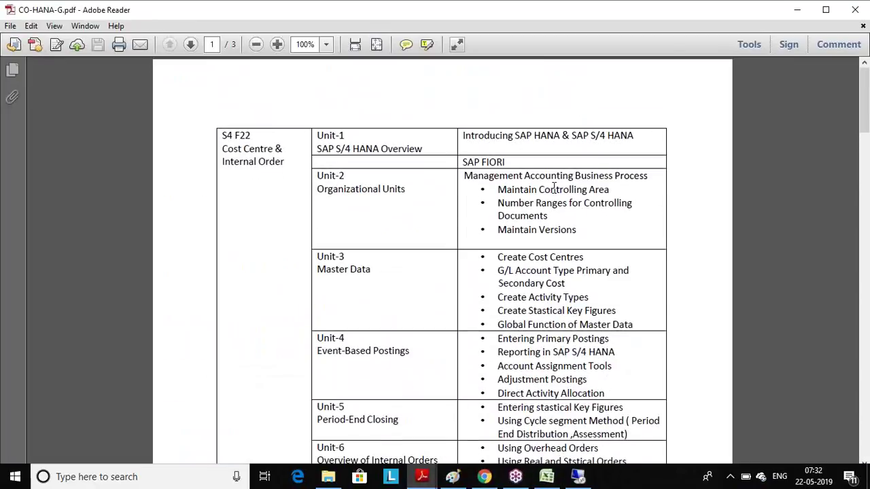
scroll(557, 188, down, 7)
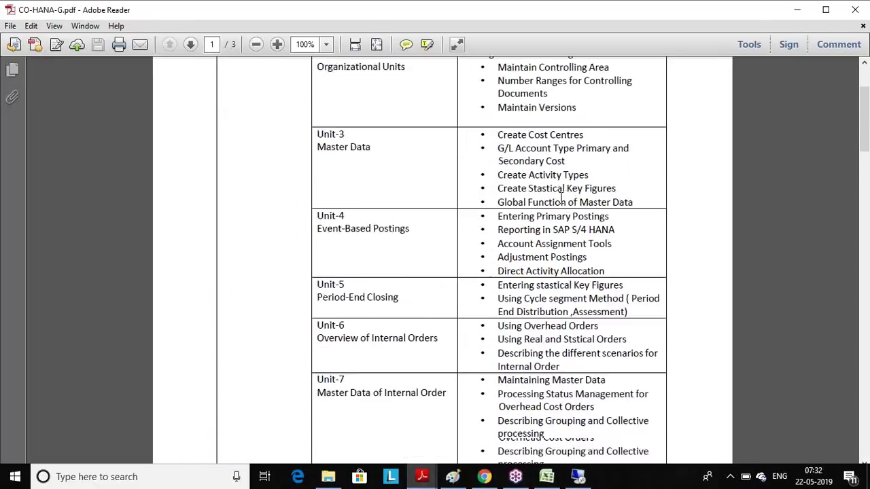
scroll(548, 196, up, 2)
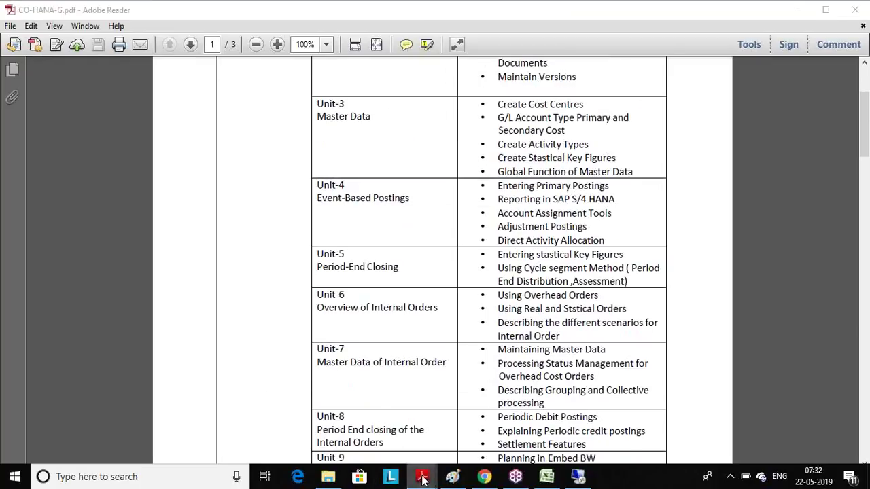
Switch to New Course-S4 HANA Finance FIN_1809.pdf and highlight the migration topics from Prepare for Migration to 1.3.11.
click(394, 417)
scroll(486, 299, down, 6)
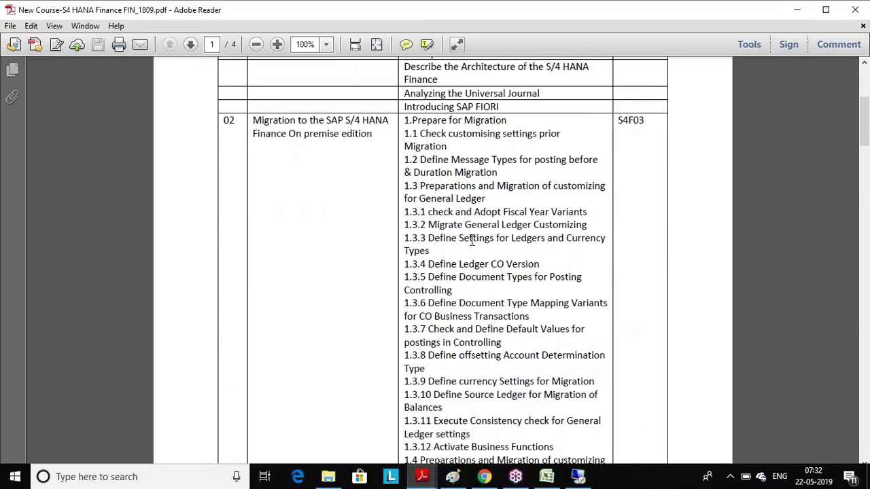
drag(405, 120, 601, 421)
scroll(687, 316, down, 2)
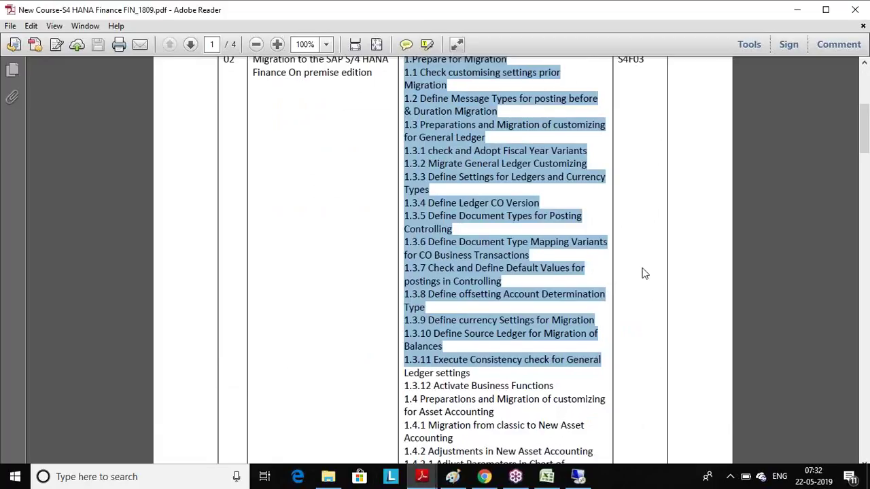
scroll(643, 271, down, 3)
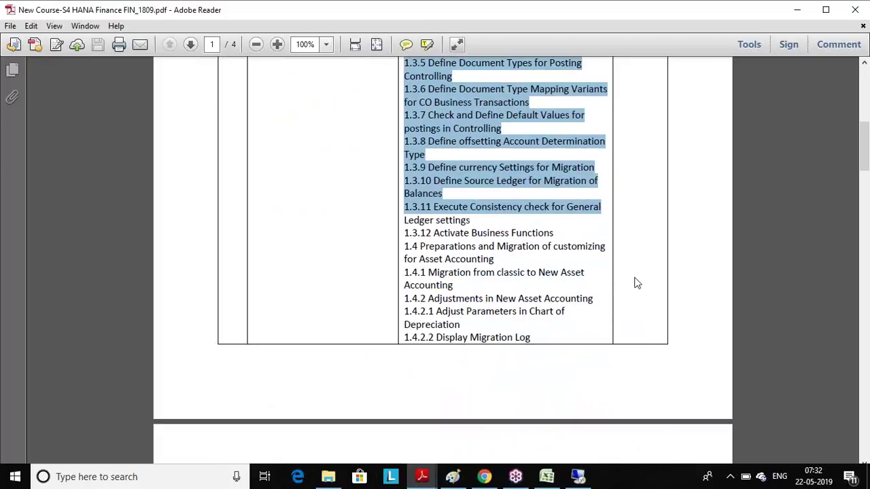
Highlight topics 1.3.12 to 1.4.2.1 in place of the earlier selection and read through the remaining migration topics.
click(519, 272)
drag(405, 226, 566, 326)
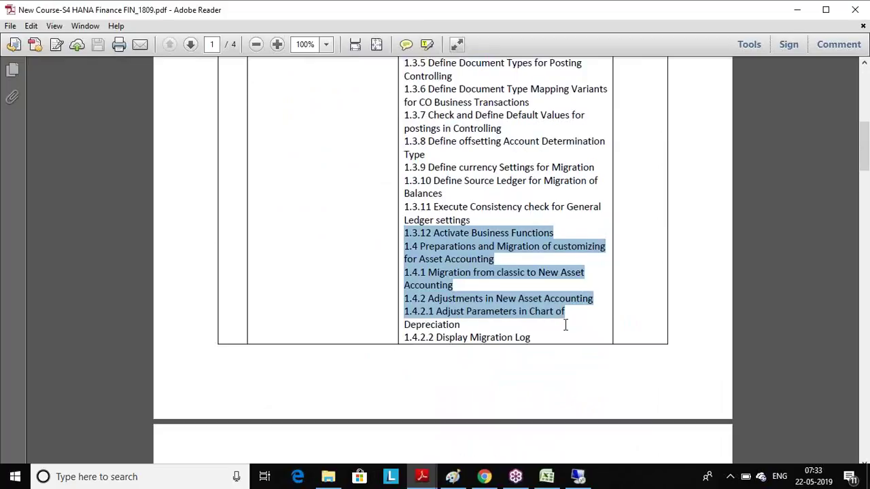
scroll(596, 315, down, 10)
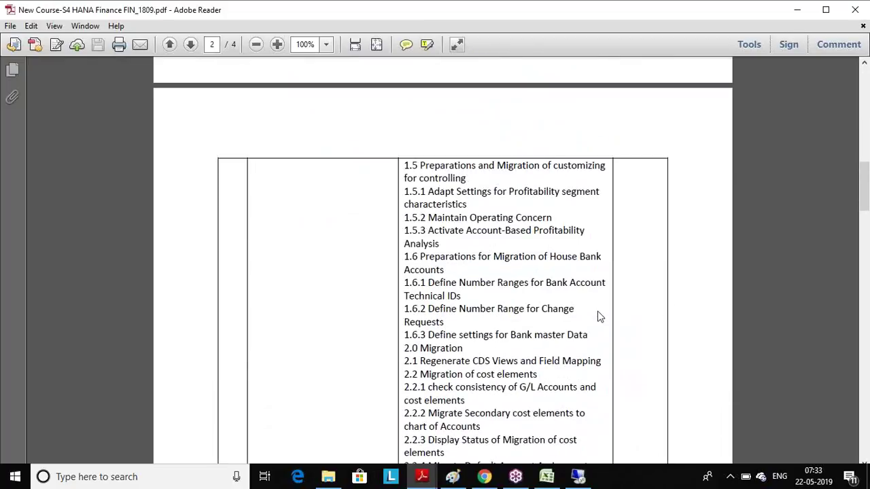
scroll(599, 316, down, 8)
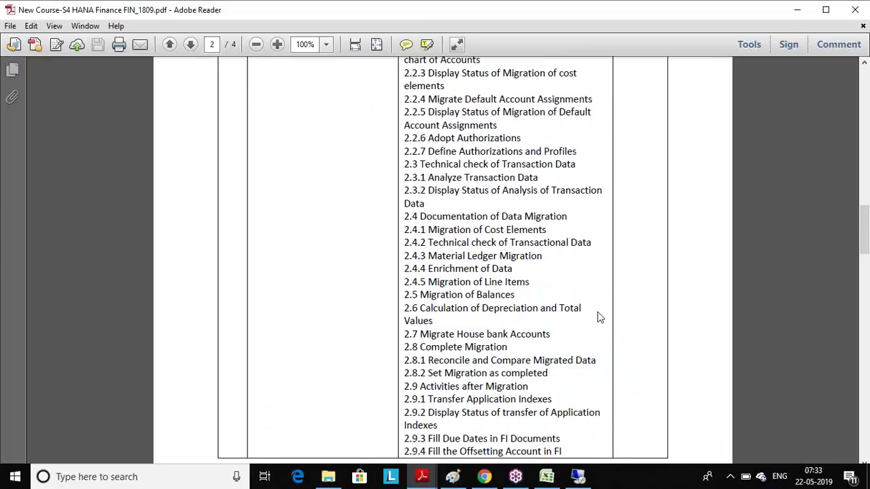
scroll(599, 316, down, 8)
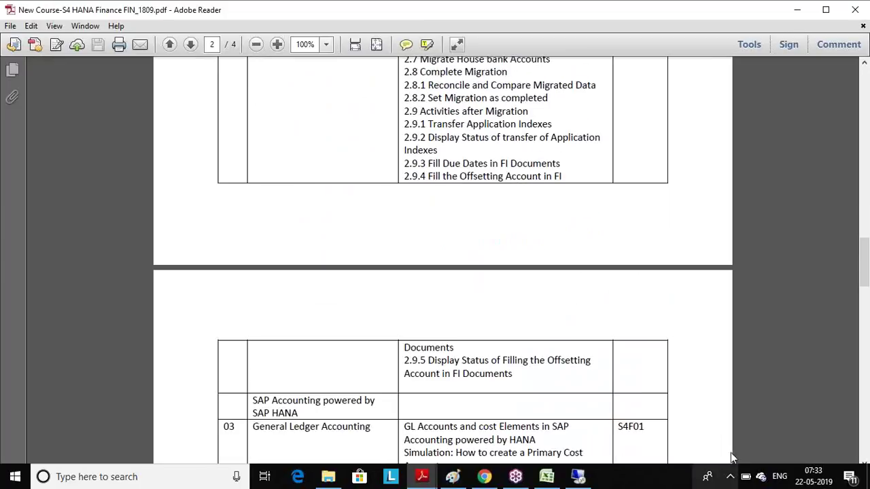
Revisit the Excel calendar and the remote SAP session, then show SAP S4HANA Simple Finance Session 1.pdf in Adobe Reader.
click(548, 477)
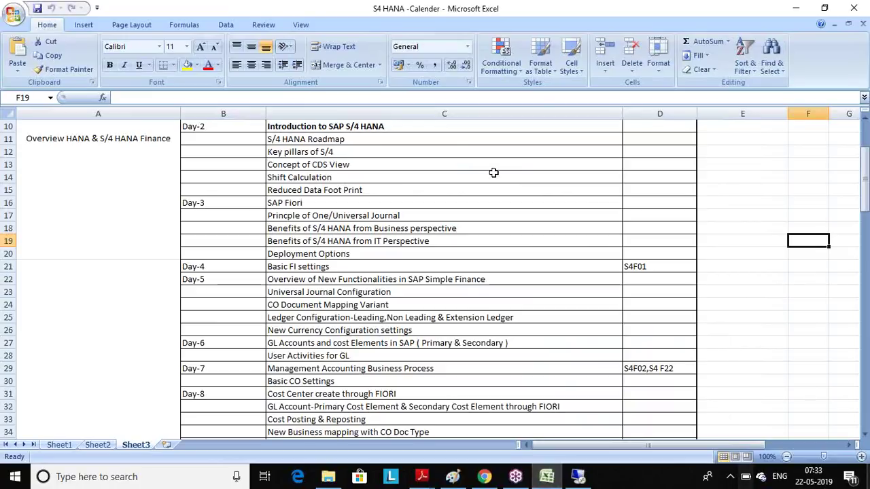
key(alt+Tab)
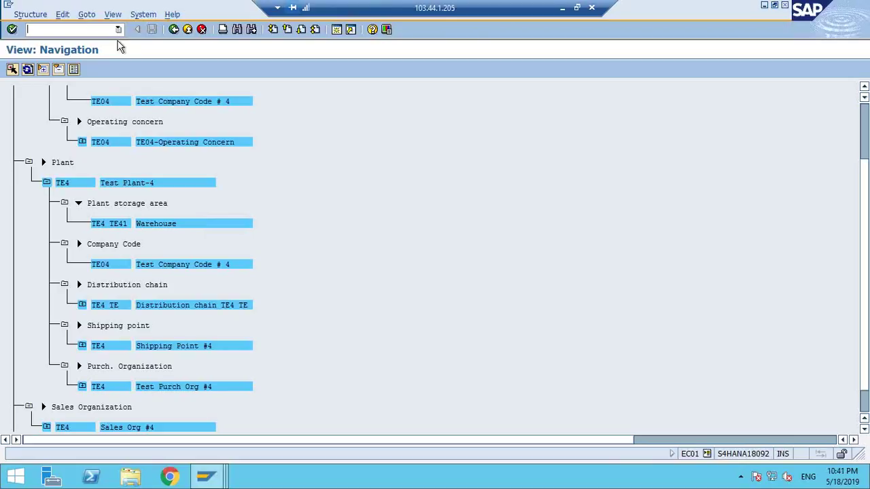
click(562, 7)
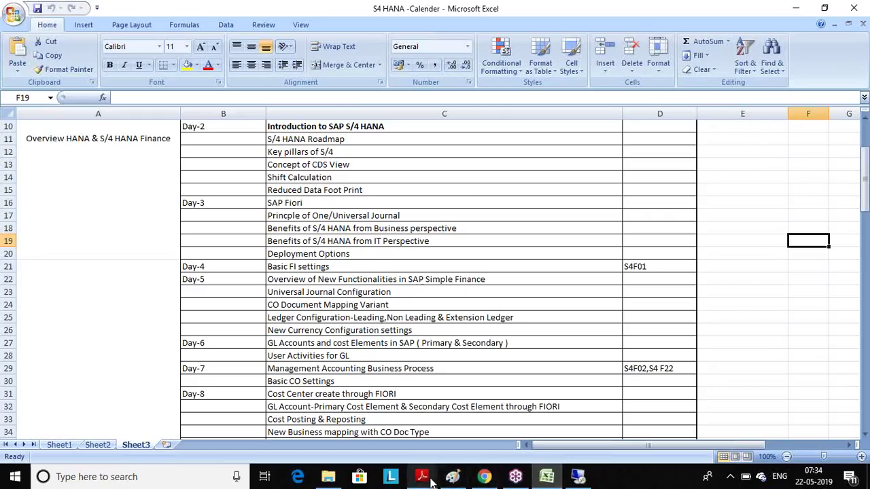
mouse_move(431, 478)
click(314, 435)
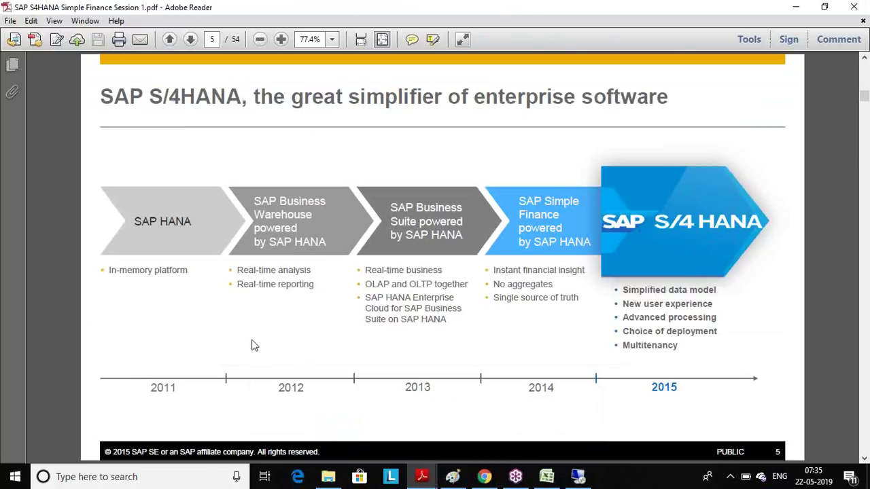
Switch back to the S4 HANA calendar workbook and review the day-wise course topics on Sheet3.
click(547, 478)
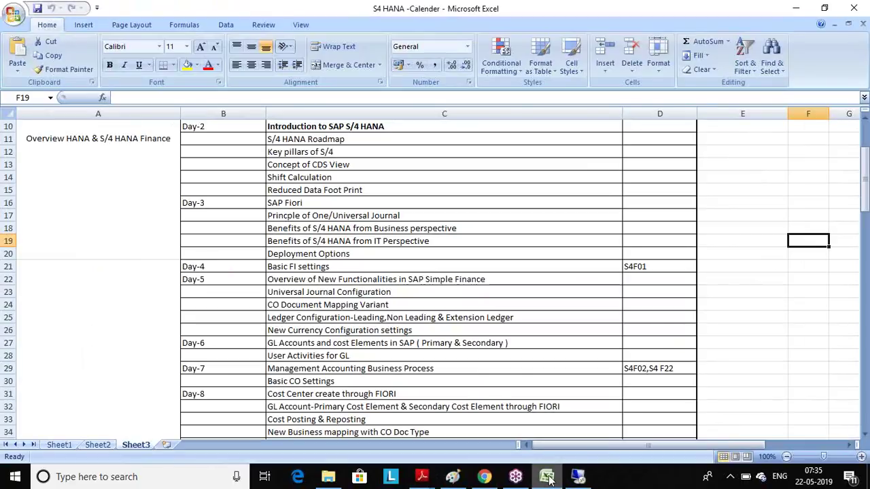
scroll(660, 351, down, 8)
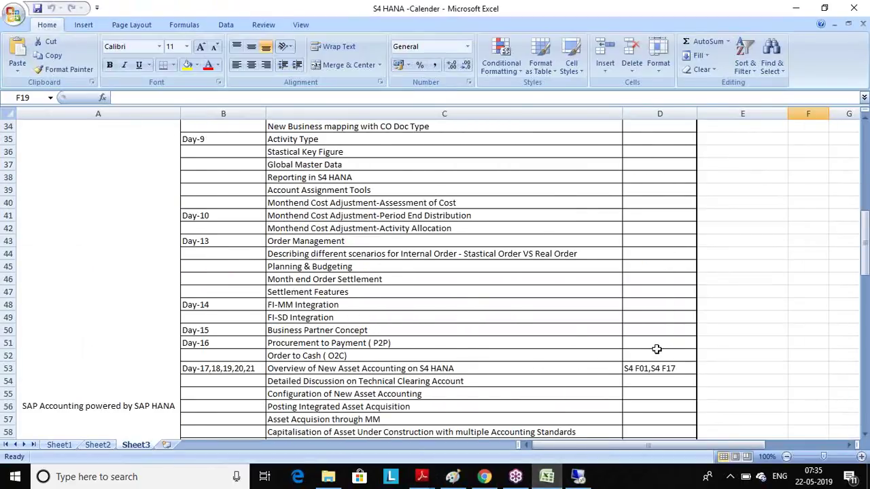
scroll(659, 349, up, 9)
scroll(656, 348, down, 5)
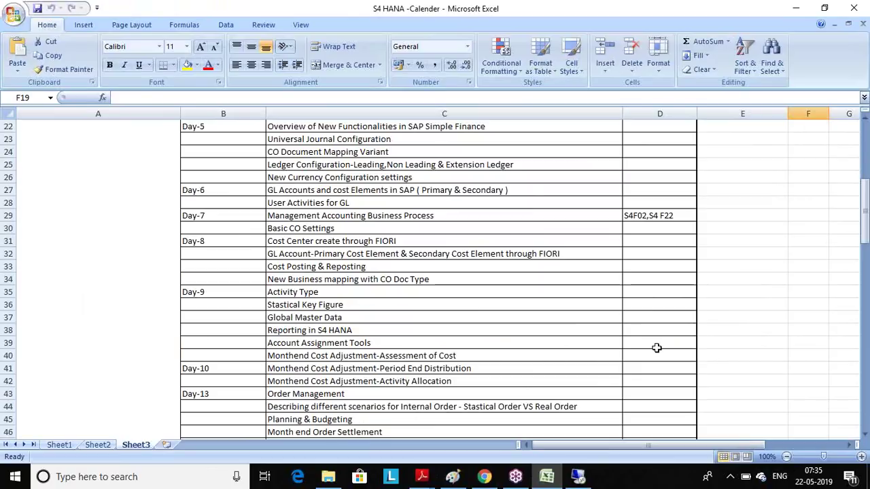
Switch to the Paint diagram and add a text box below S4 F40 reading "Universal Journal --> Overhead Management ( CCA,Order management ,".
click(453, 477)
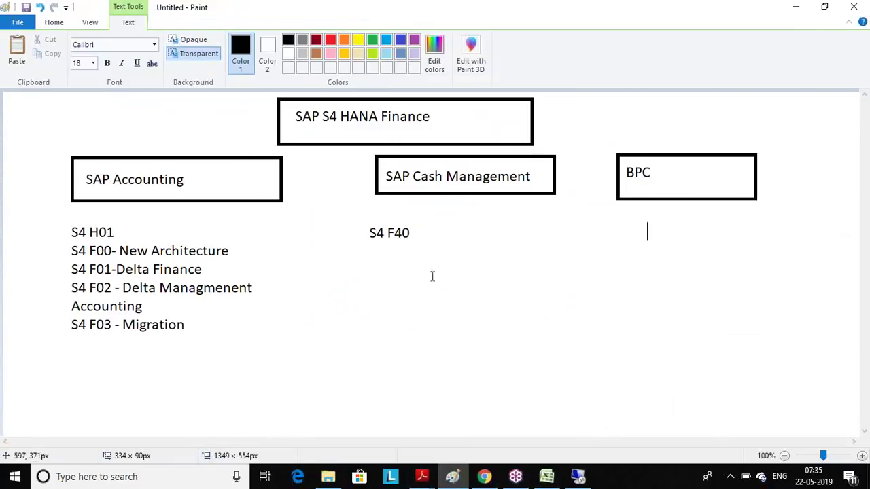
drag(326, 261, 752, 379)
text(Universal Journal --> Overhead )
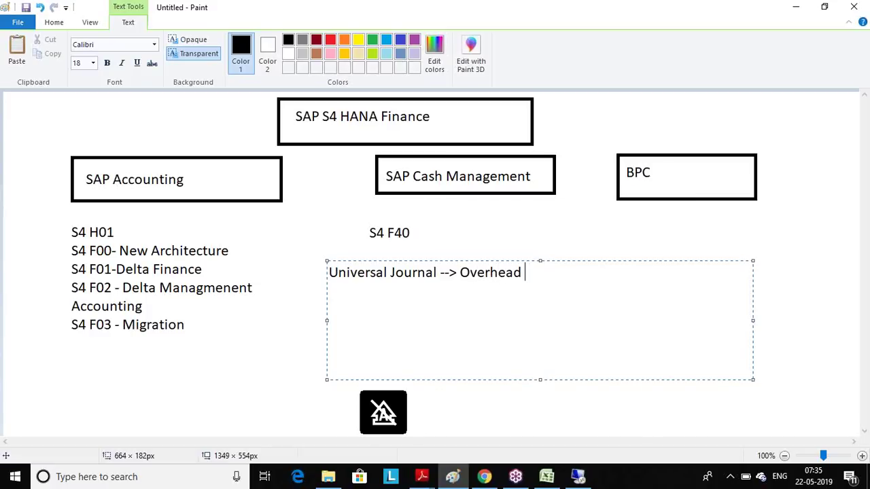
text(Management )
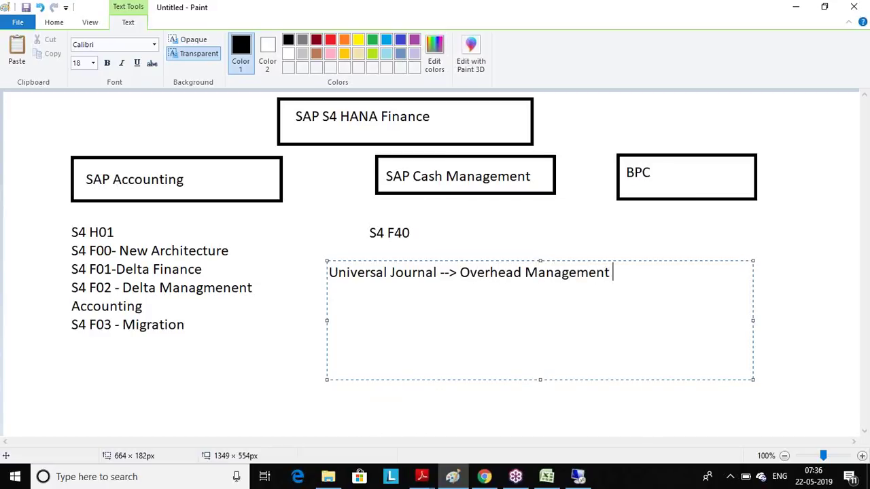
text(()
key(BackSpace)
text(( CCA)
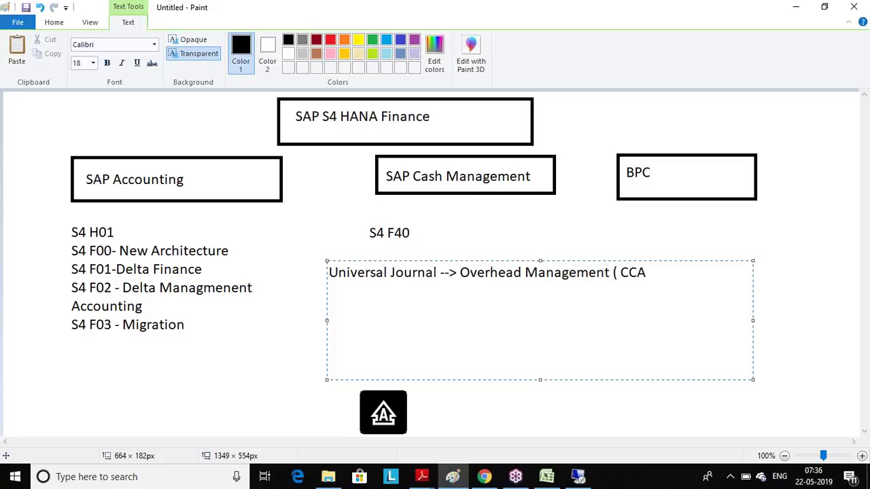
text(,Order management)
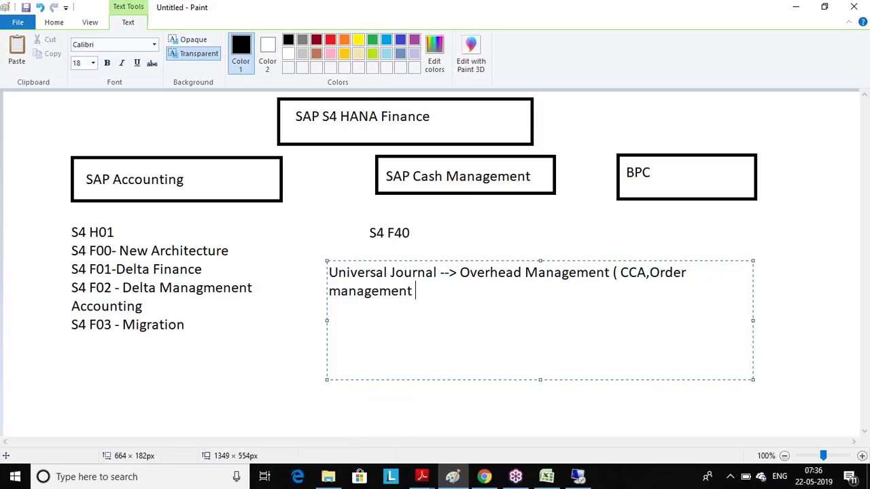
text(,)
Add the lines "Product Cost Calculation", "Material Ledger" and "Asset Accounting" to the Universal Journal text box.
key(Return)
text(Product)
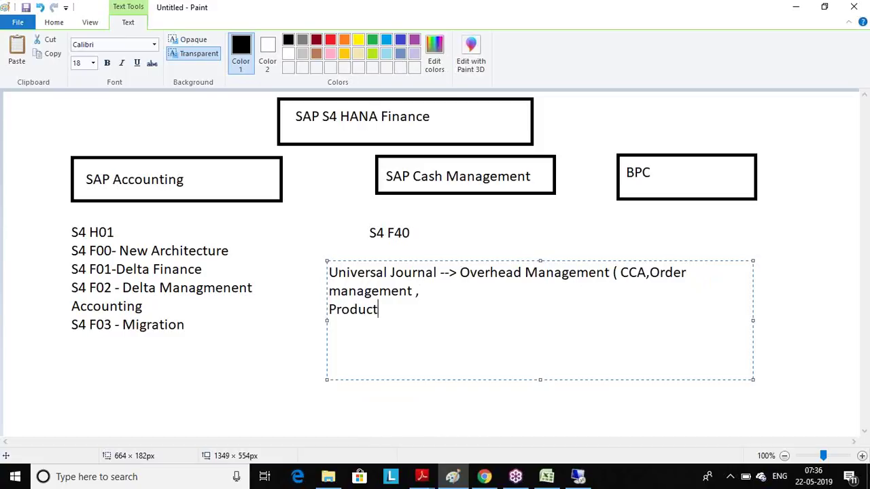
text( Cost Calcu)
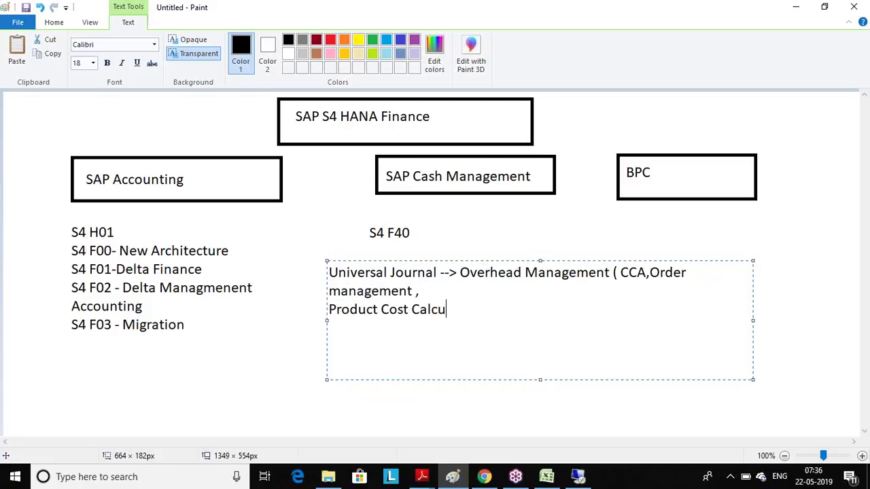
text(lation)
key(Return)
text(Mater)
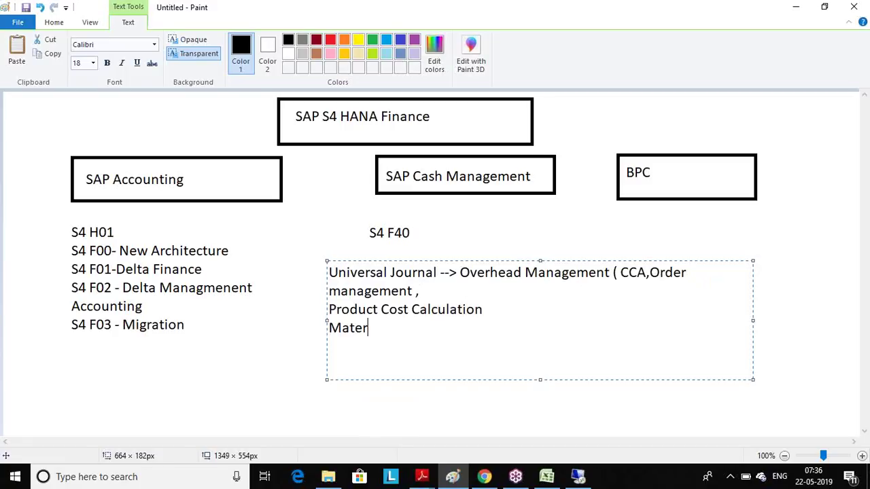
text(ial Ledger)
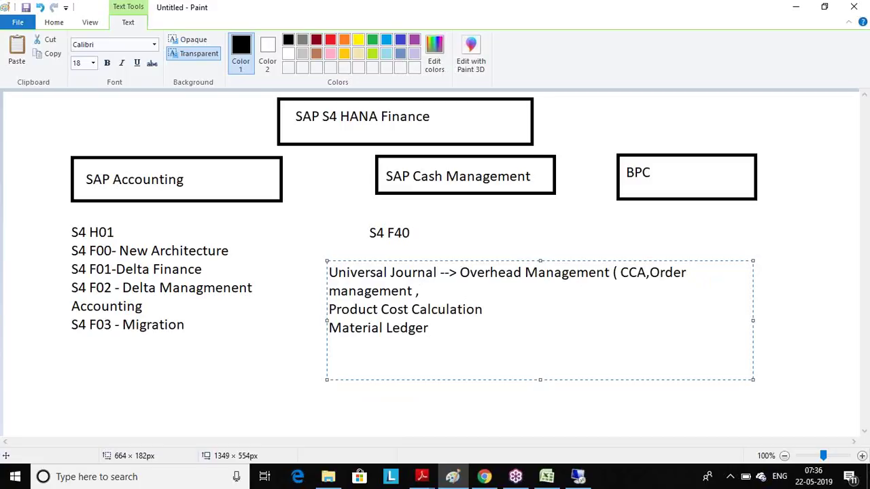
key(Return)
text(Asset Accounting)
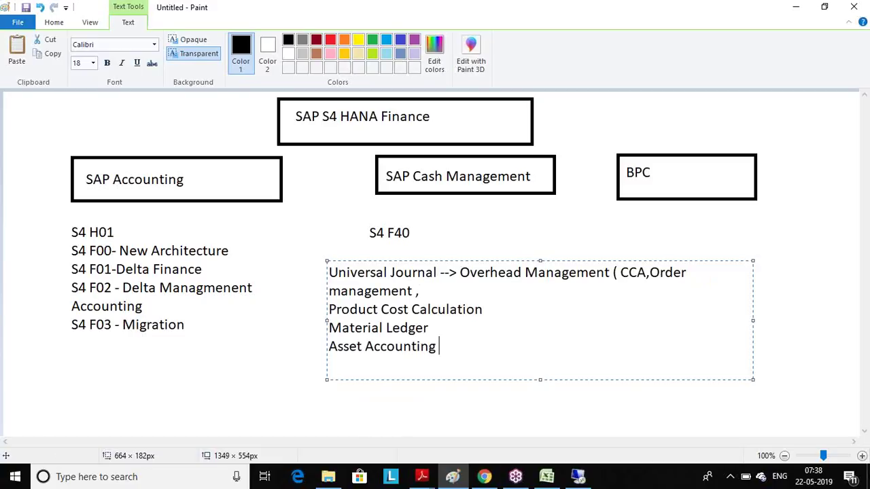
Switch to the remote SAP session and start the document display transaction FB03.
click(578, 476)
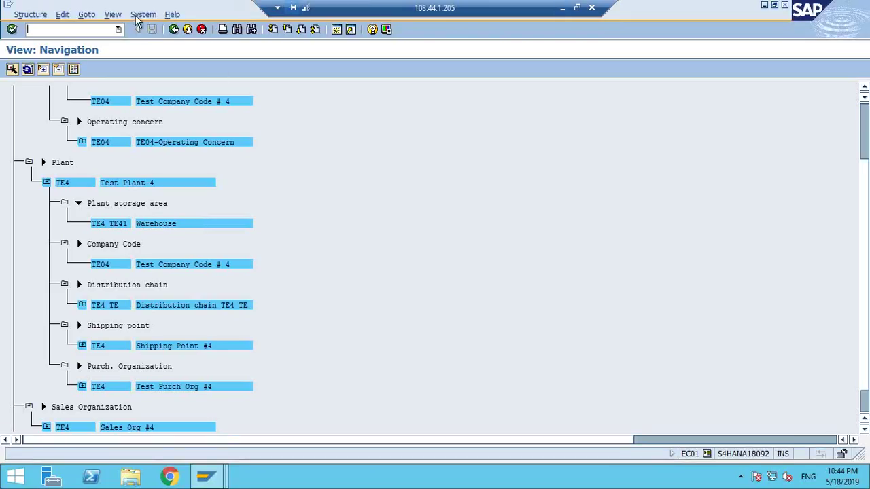
text(/nfb03)
key(Return)
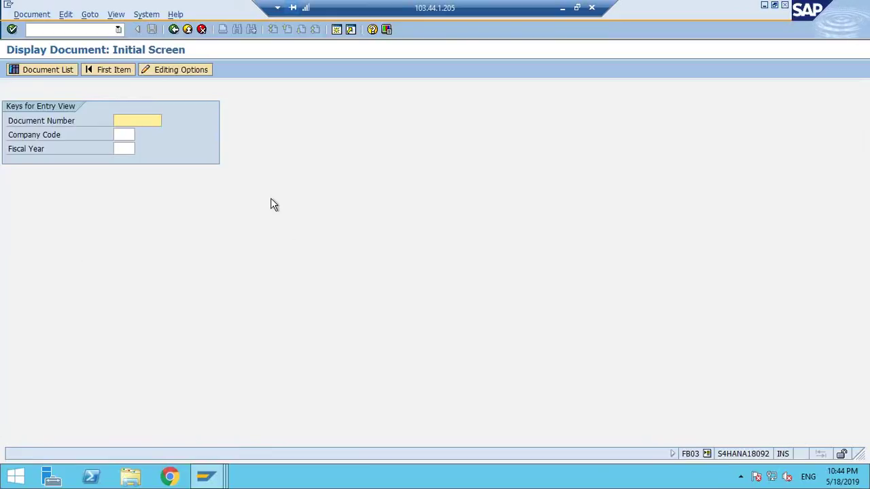
List the accounting documents of company code TE04 for ledger 0L.
click(55, 72)
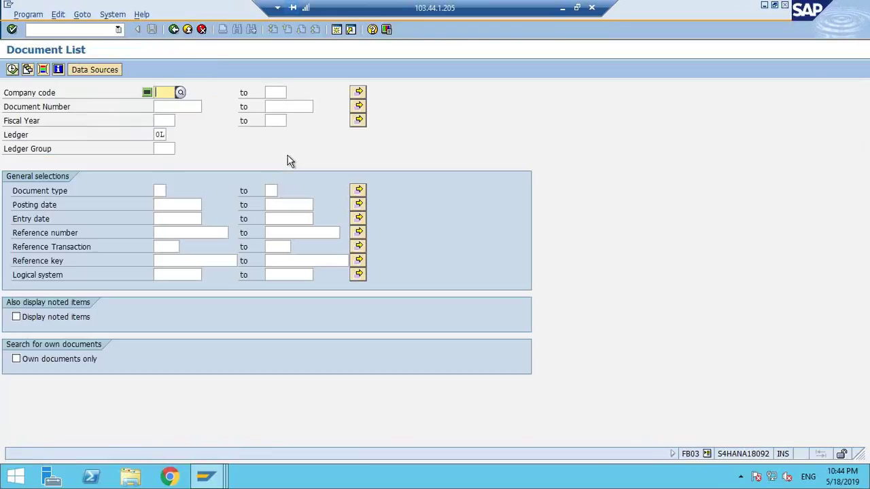
text(te04)
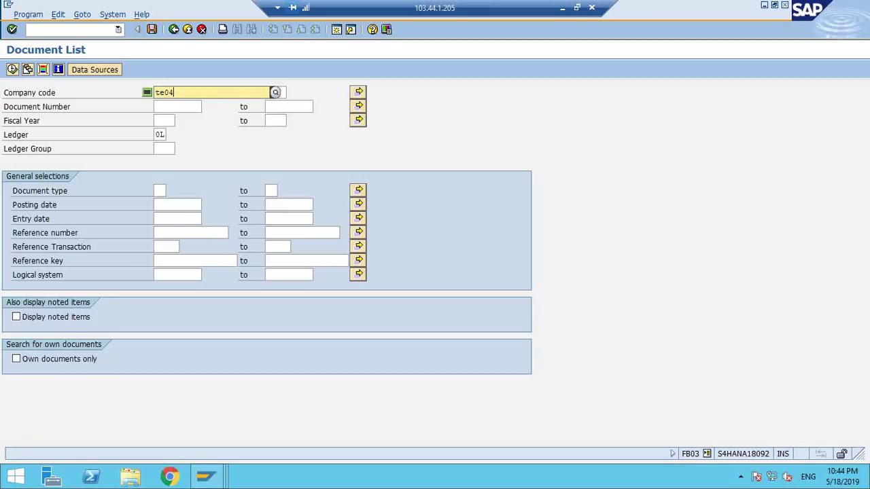
key(Tab)
key(shift+Tab)
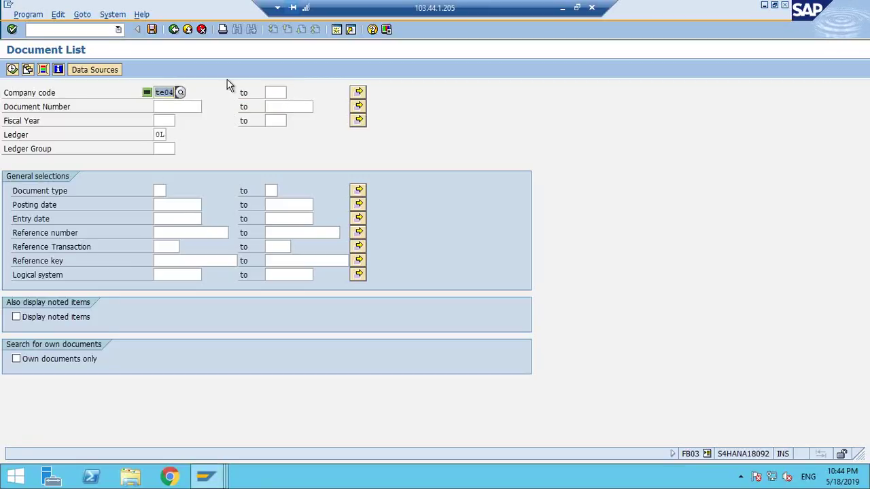
click(12, 70)
key(Return)
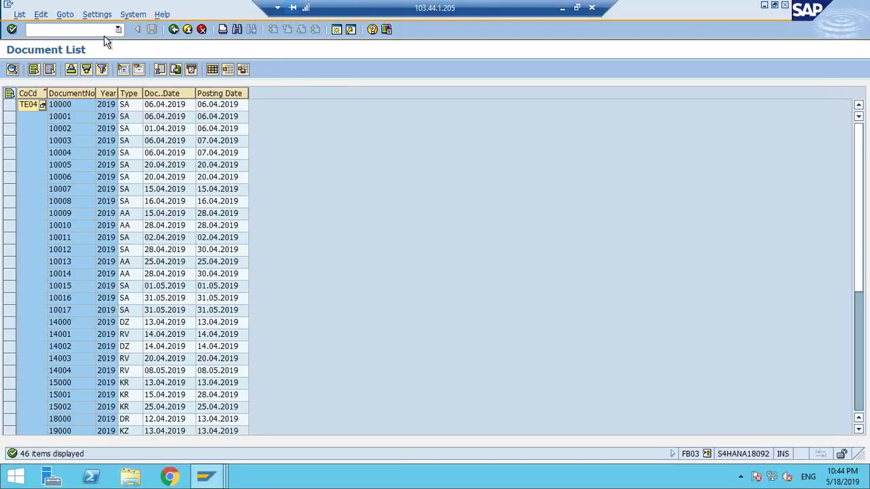
Display document 10004, view the account assignments of its Advt Cost line item, and return to the data entry view.
click(74, 153)
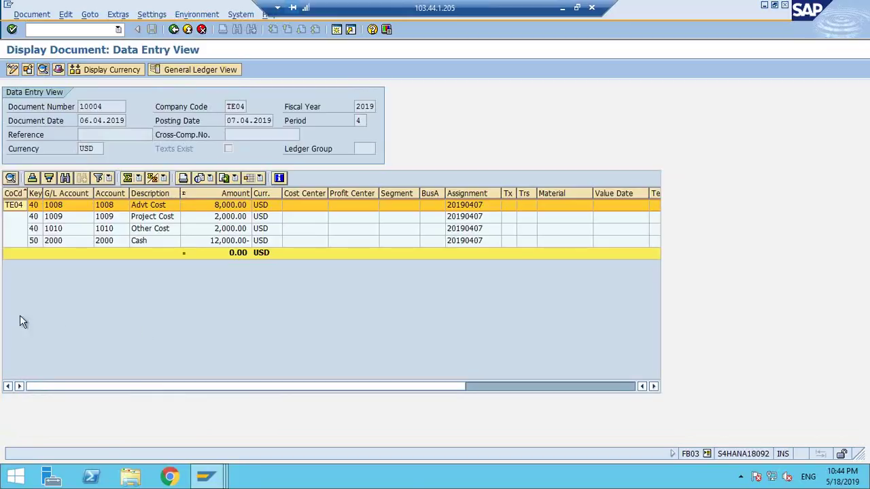
double_click(332, 206)
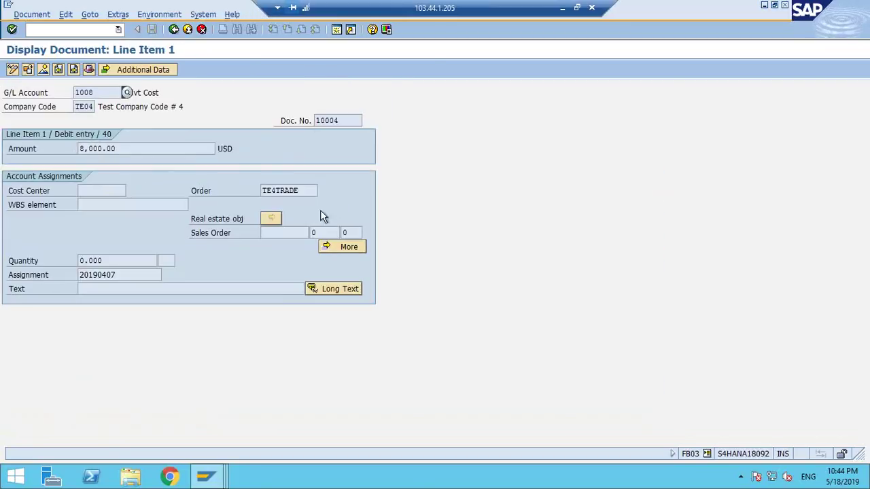
click(173, 29)
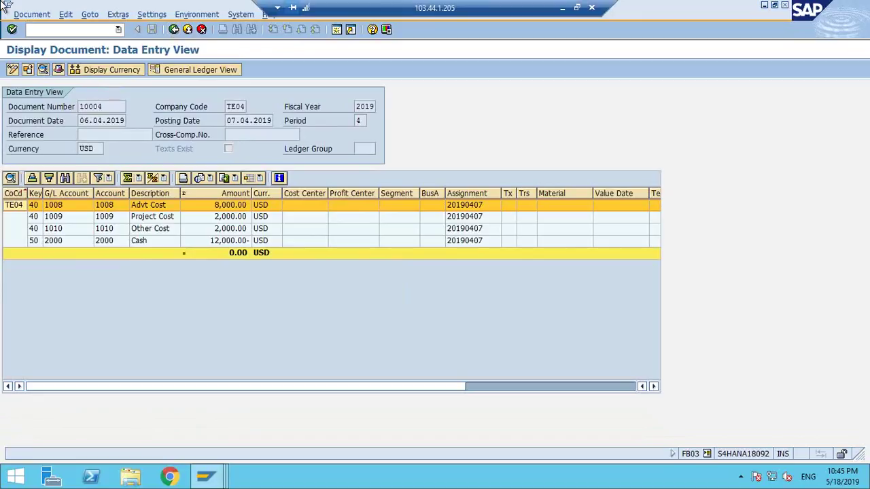
Show the accounting documents linked to document 10004, highlight the controlling document, and return to the document list.
click(191, 15)
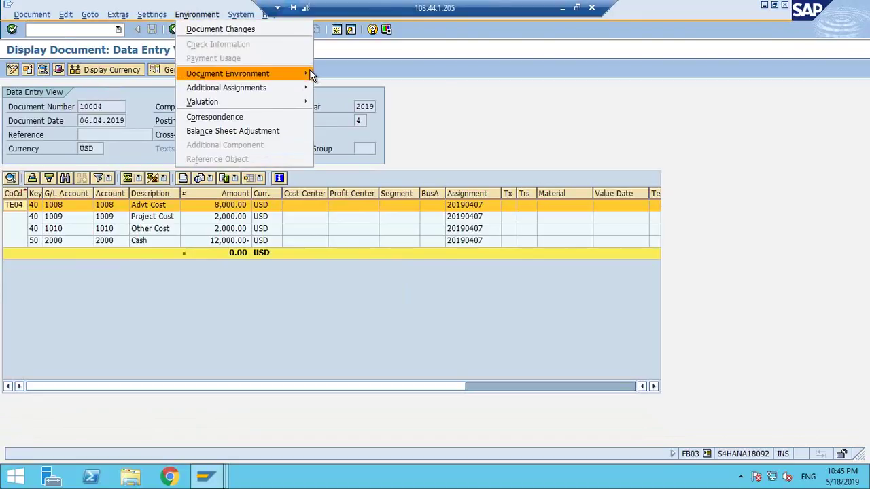
mouse_move(301, 77)
click(392, 88)
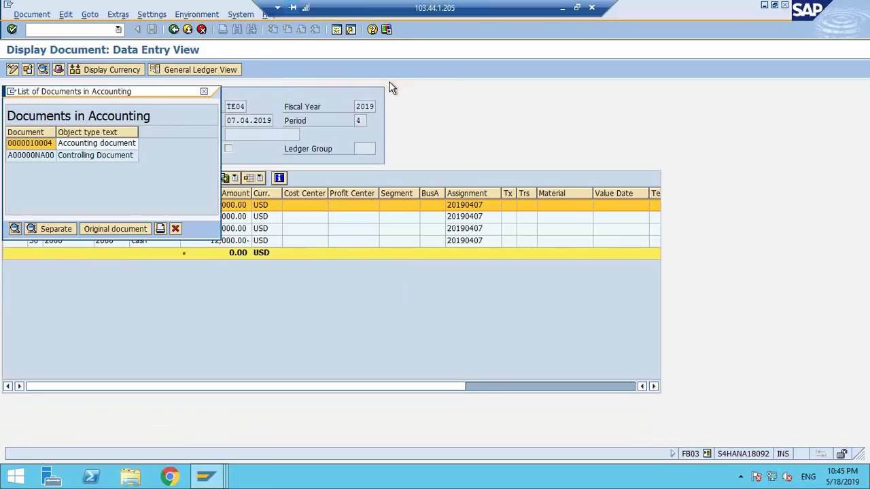
click(30, 155)
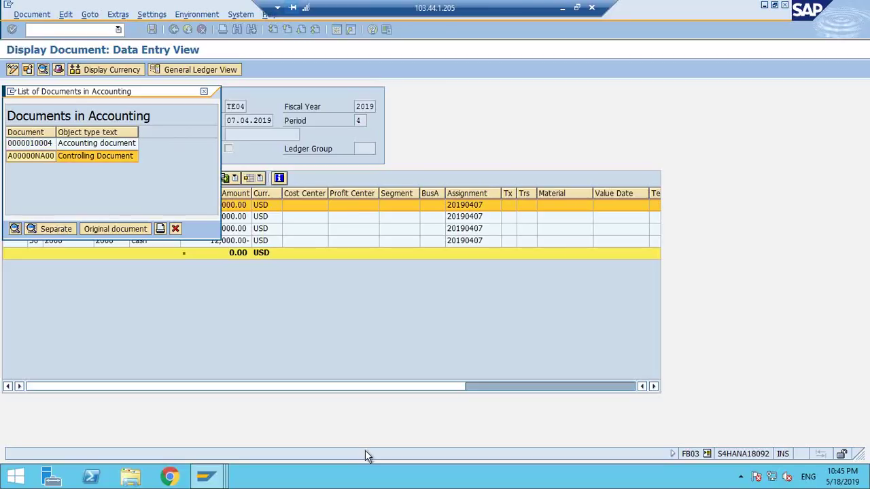
click(212, 97)
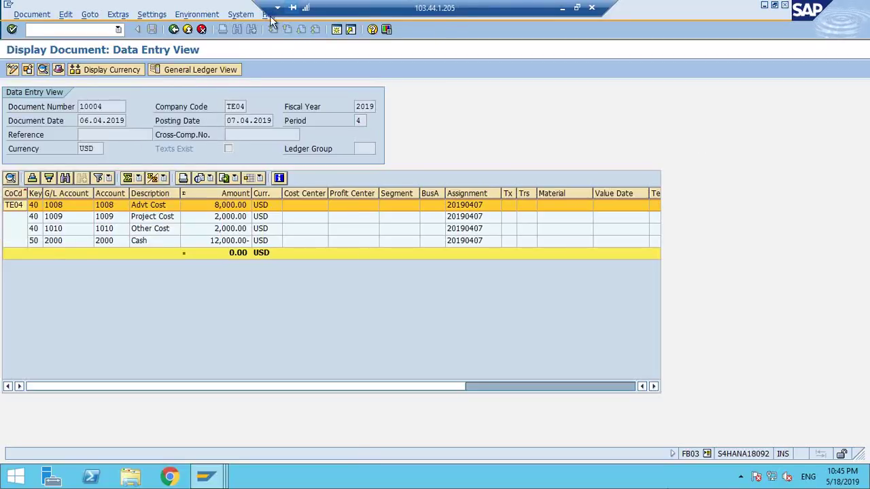
click(174, 29)
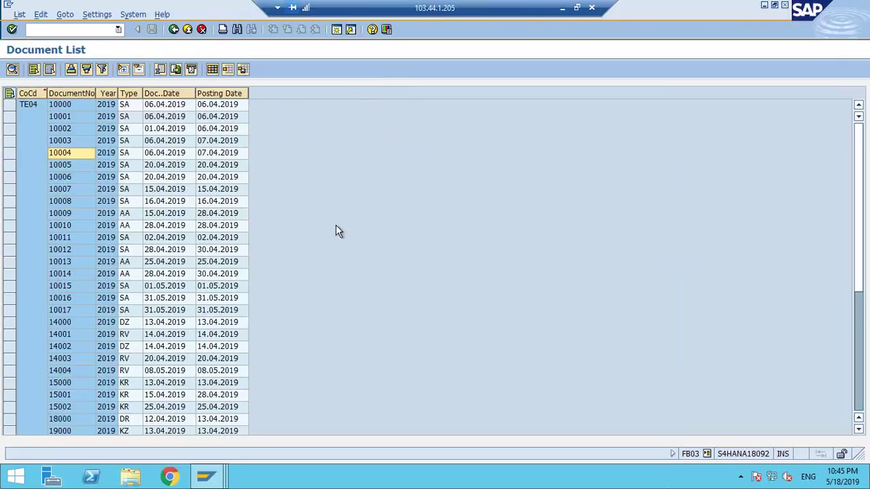
Display the RE document 51000 from the list and go back to the document list.
scroll(326, 241, down, 6)
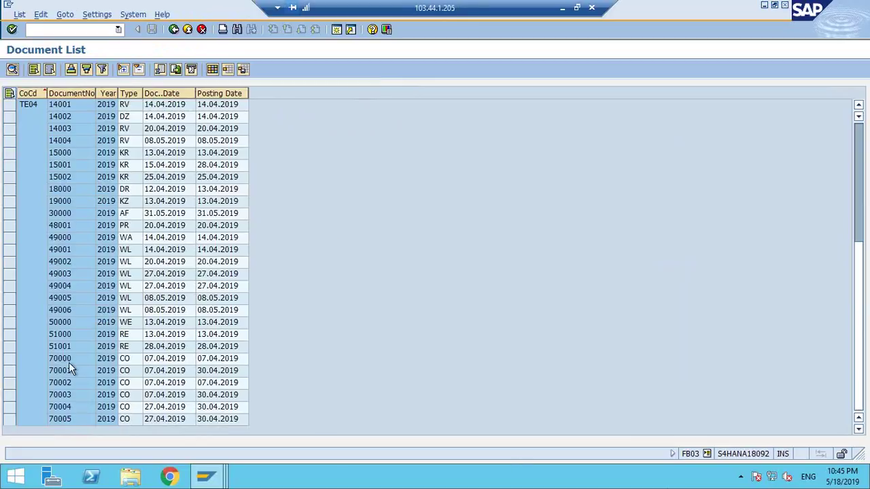
double_click(71, 334)
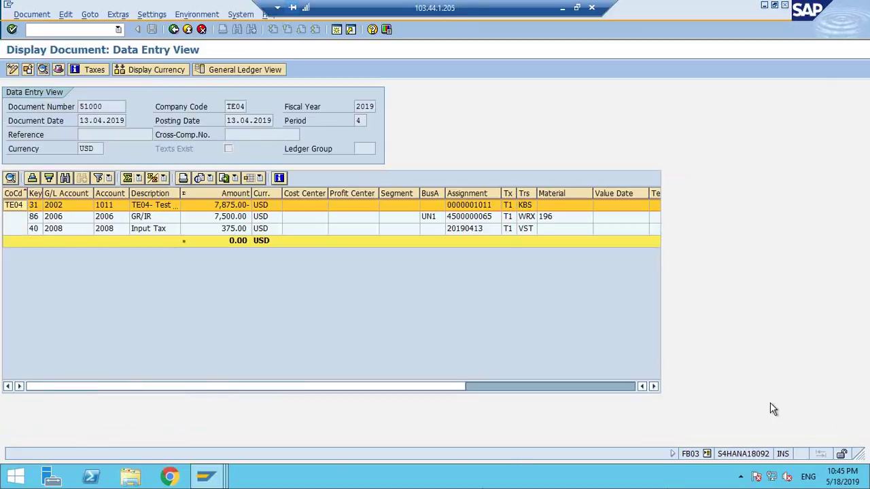
click(173, 29)
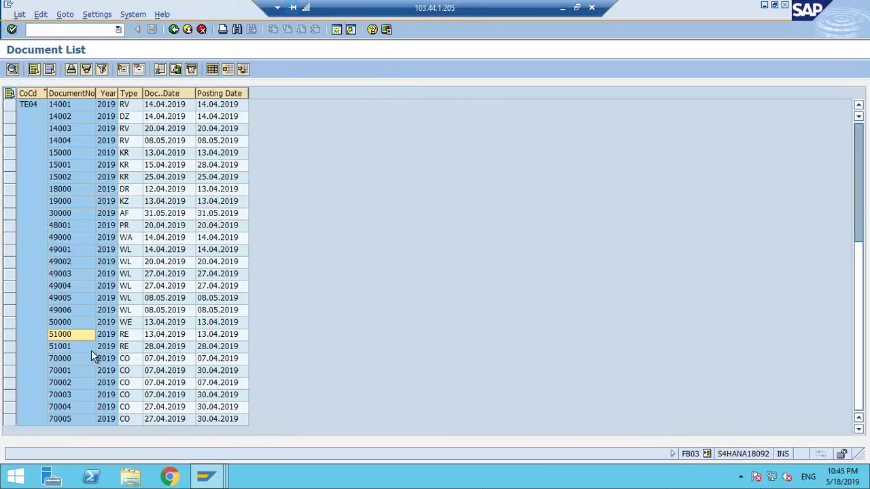
Display CO document 70000 and check its linked accounting documents, then close their list.
double_click(56, 360)
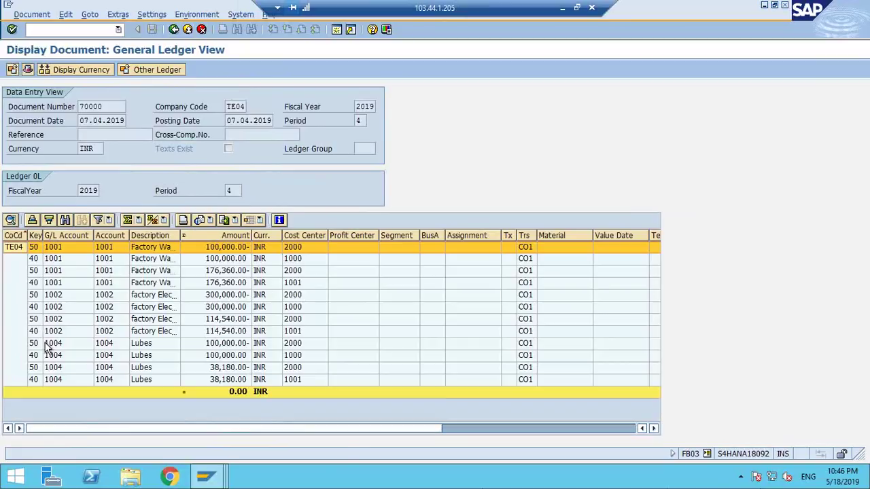
click(181, 14)
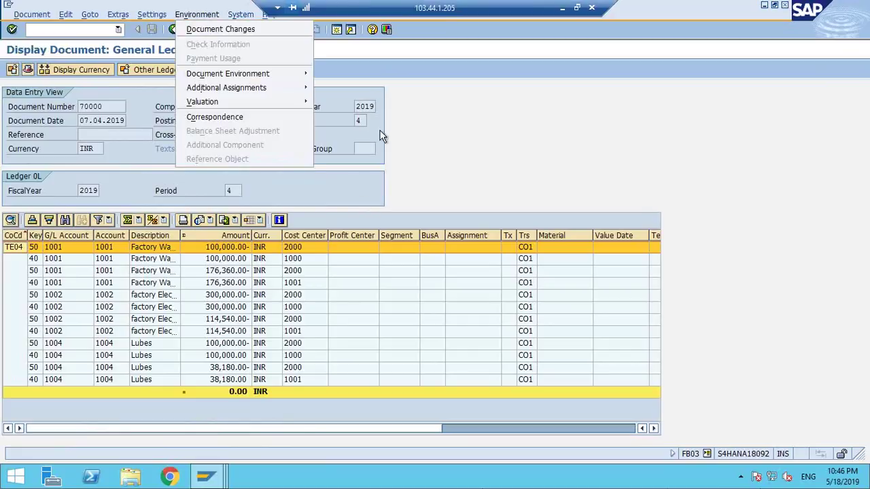
mouse_move(298, 72)
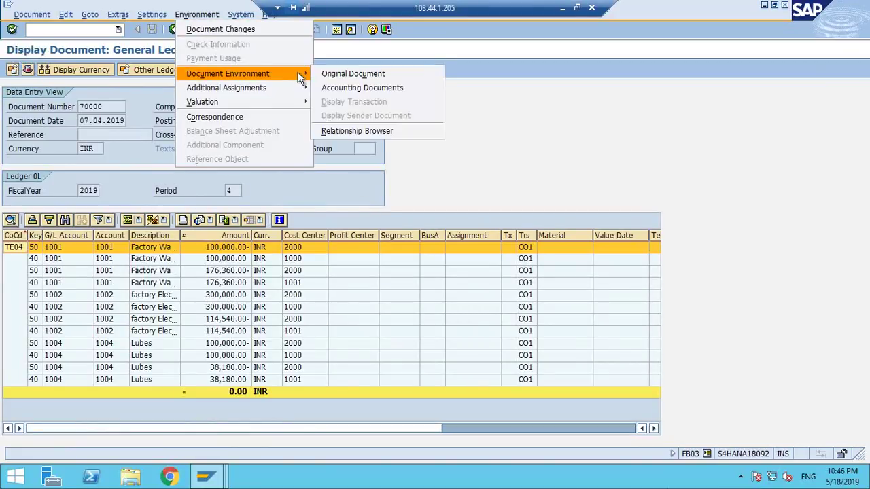
click(411, 96)
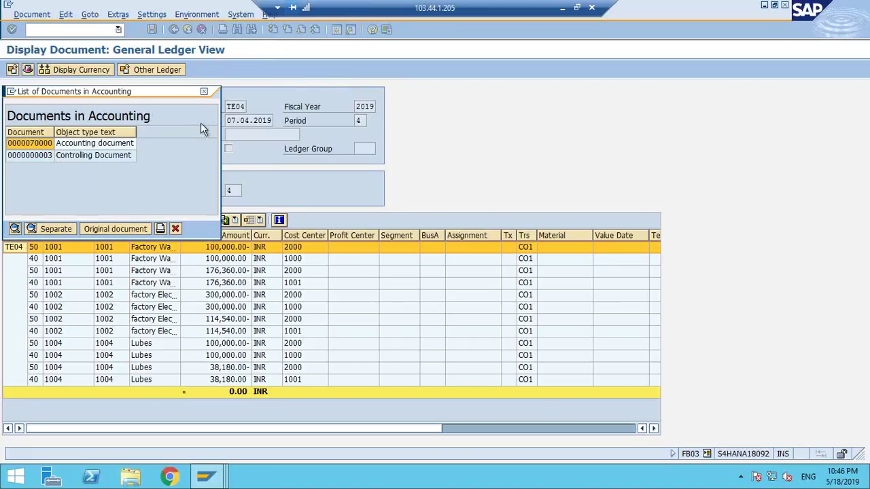
click(204, 91)
Open the original document behind CO document 70000.
click(191, 14)
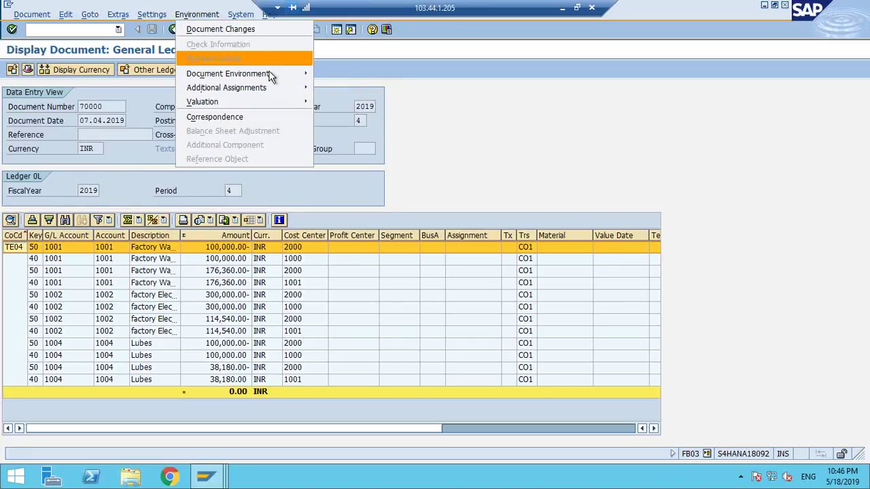
mouse_move(275, 74)
click(373, 73)
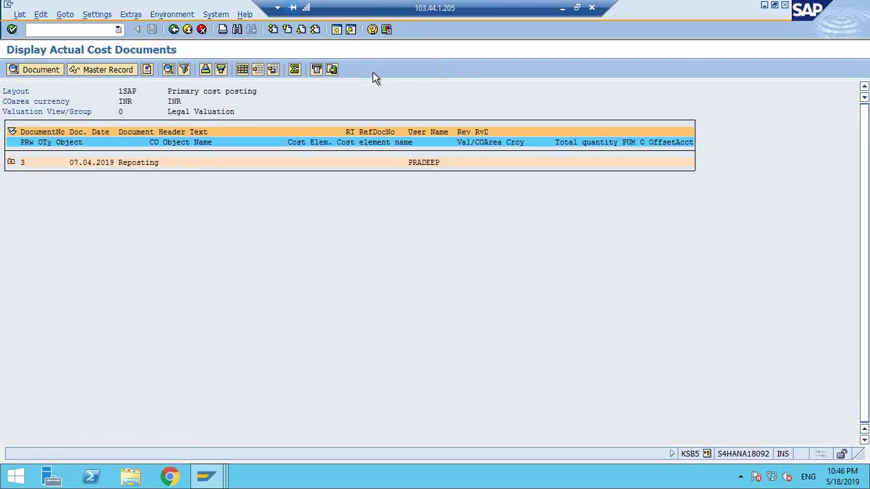
Minimize the remote SAP session and sketch magenta freehand boxes, arrows and underlines over the SAP Accounting, SAP Cash Management and BPC headings.
click(563, 9)
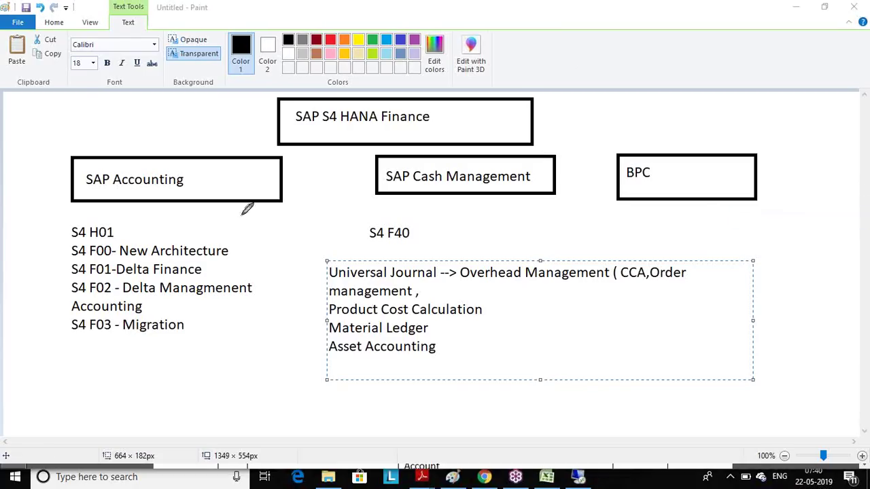
mouse_move(25, 184)
mouse_down()
mouse_move(28, 139)
mouse_move(123, 192)
mouse_up()
mouse_move(173, 151)
mouse_down()
mouse_move(467, 143)
mouse_move(458, 202)
mouse_move(446, 223)
mouse_up()
mouse_move(564, 145)
mouse_down()
mouse_move(626, 171)
mouse_move(632, 164)
mouse_up()
mouse_move(542, 167)
mouse_down()
mouse_move(536, 129)
mouse_move(629, 207)
mouse_up()
drag(503, 212, 741, 203)
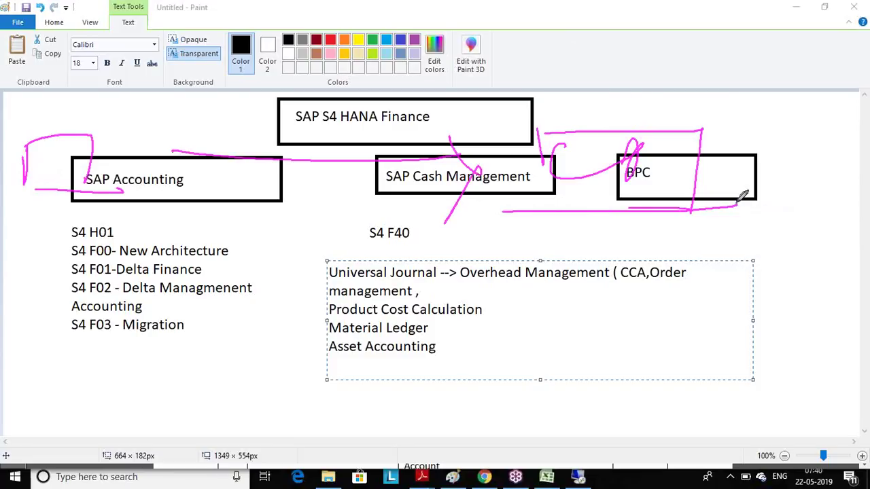
Sketch magenta freehand arrows, check marks and a box linking BPC, the Universal Journal text and the S4 course list.
mouse_move(601, 179)
mouse_down()
mouse_move(602, 235)
mouse_move(628, 240)
mouse_up()
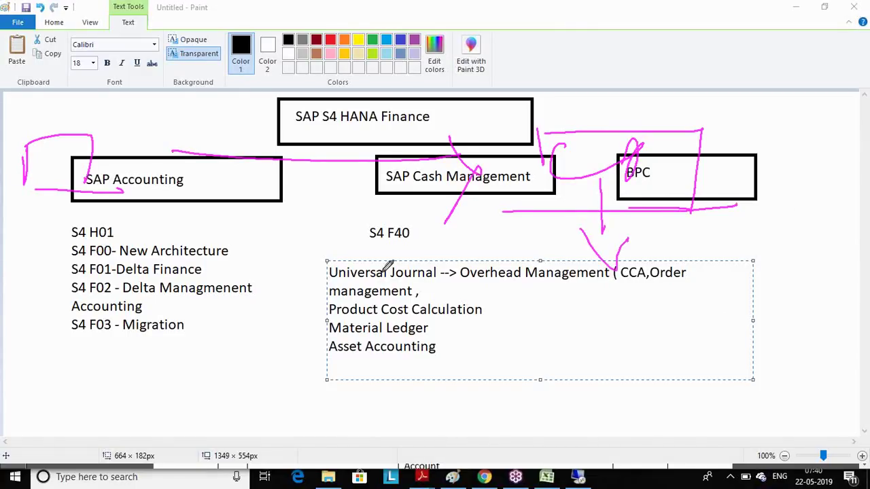
drag(513, 284, 511, 336)
mouse_move(515, 280)
mouse_down()
mouse_move(775, 263)
mouse_move(745, 345)
mouse_up()
drag(534, 355, 763, 346)
mouse_move(41, 253)
mouse_down()
mouse_move(59, 269)
mouse_move(112, 229)
mouse_up()
drag(89, 294, 153, 254)
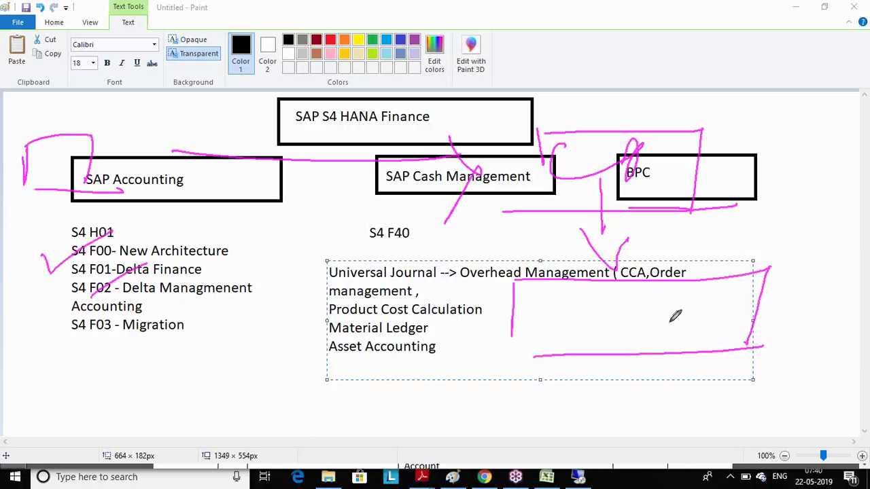
drag(792, 253, 834, 240)
drag(67, 133, 151, 115)
mouse_move(495, 123)
mouse_down()
mouse_move(505, 143)
mouse_move(605, 115)
mouse_up()
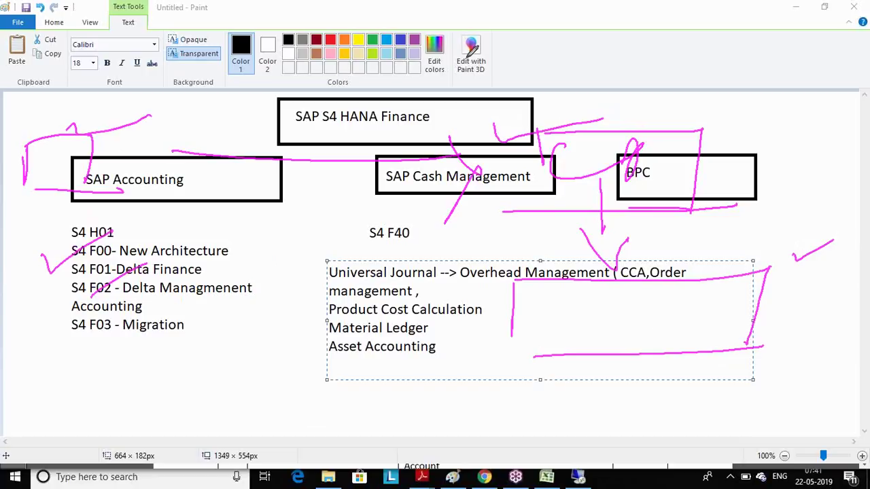
click(659, 315)
mouse_move(658, 315)
mouse_down()
mouse_move(118, 343)
mouse_move(98, 325)
mouse_move(114, 362)
mouse_move(139, 370)
mouse_up()
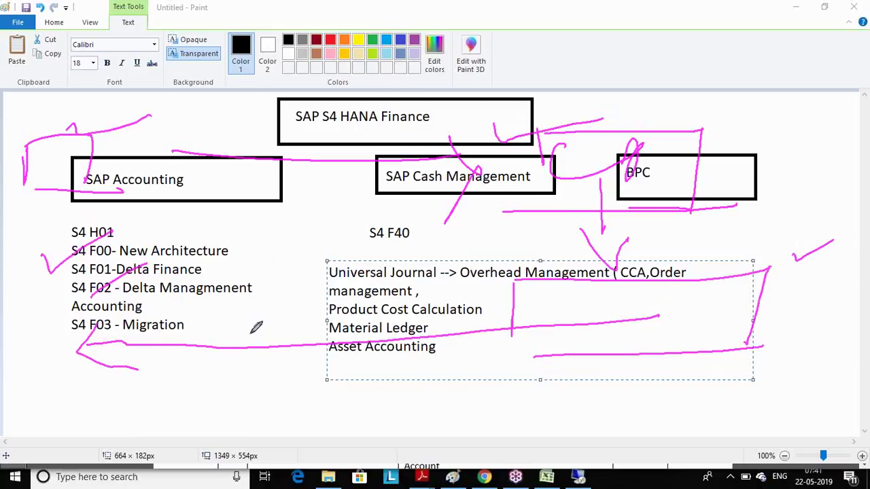
drag(619, 297, 514, 392)
mouse_move(324, 400)
mouse_down()
mouse_move(140, 318)
mouse_move(146, 304)
mouse_move(222, 332)
mouse_up()
drag(629, 316, 676, 299)
drag(673, 339, 770, 292)
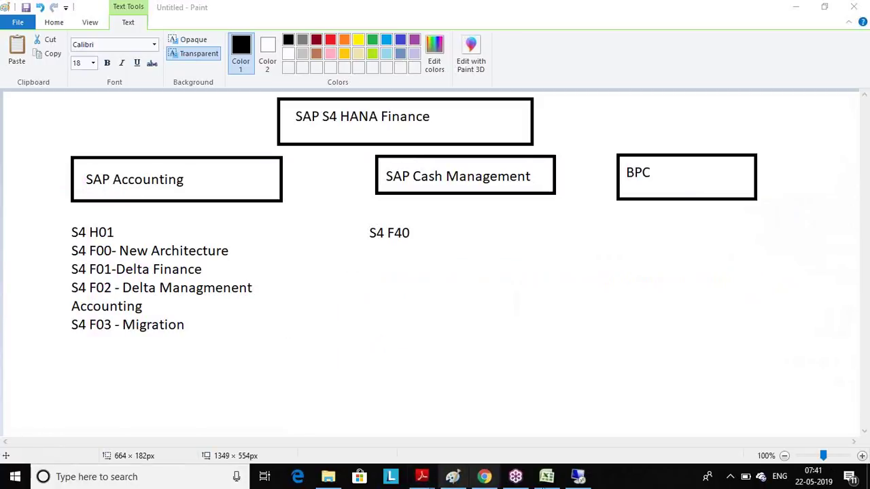
Switch to the remote SAP session and start the general table display transaction SE16N.
click(590, 484)
text(/nse16n)
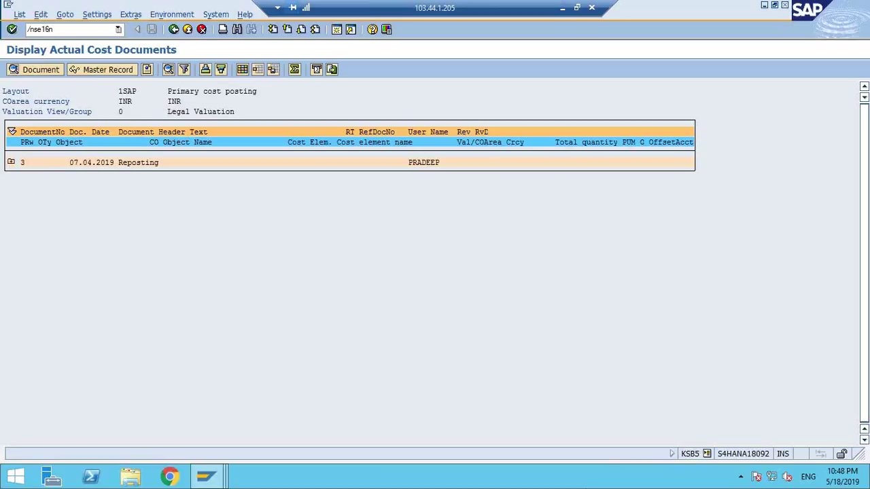
key(Return)
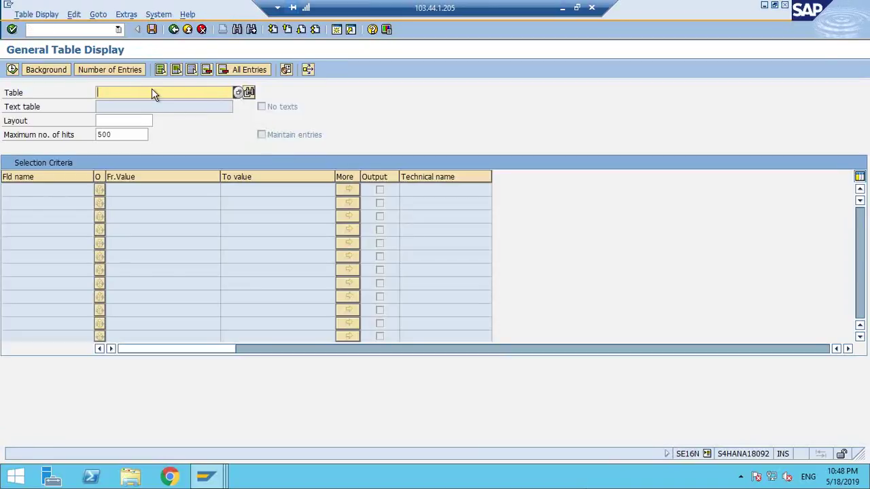
Load table ACDOCA so that its selection criteria can be filled in.
text(c)
key(BackSpace)
text(ac)
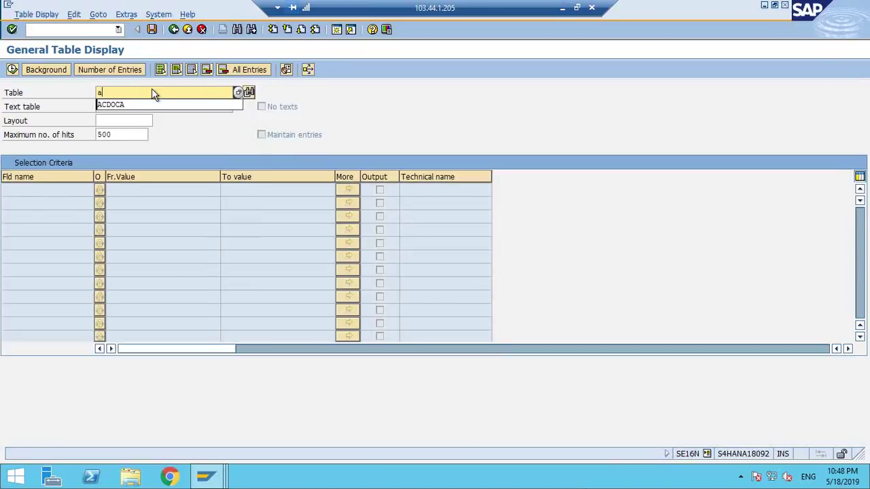
key(Down)
key(Return)
key(Return)
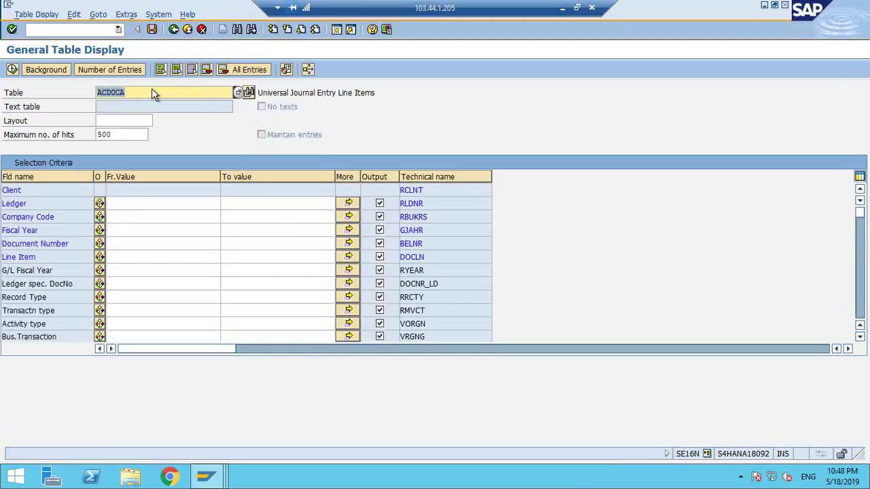
Restrict the ACDOCA selection to company code TE04 and execute the table display.
click(144, 204)
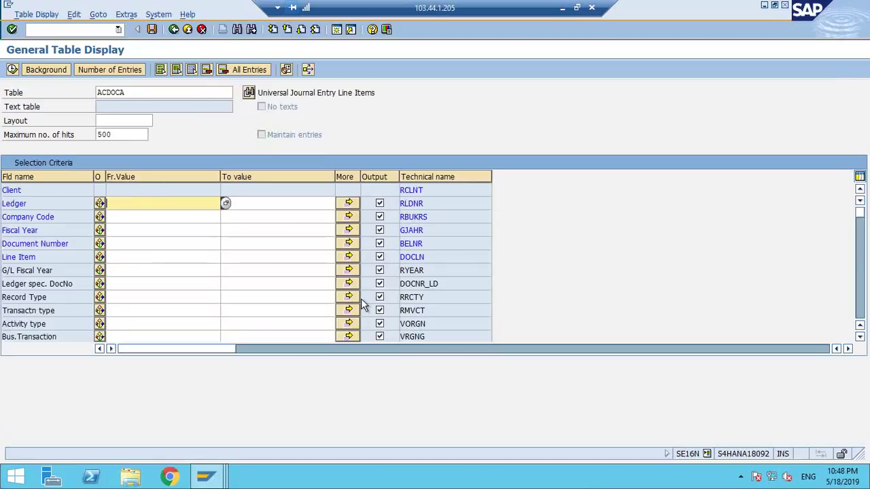
key(Down)
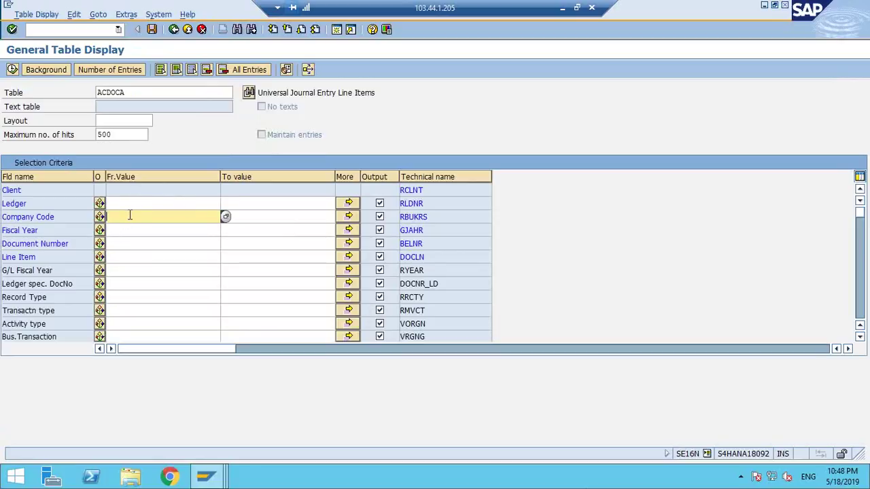
text(te04)
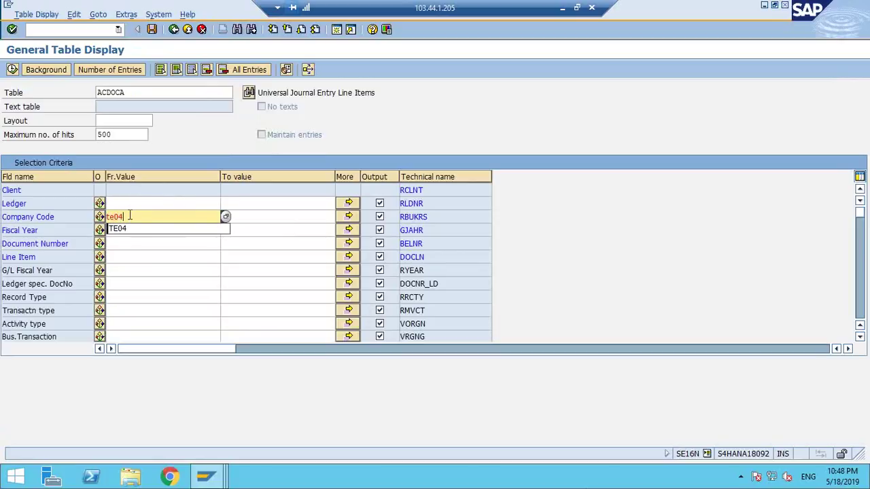
click(136, 230)
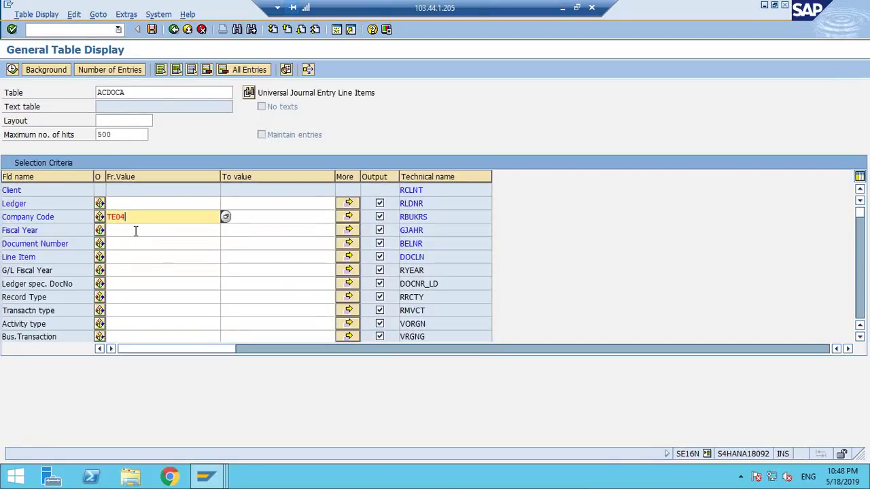
click(13, 70)
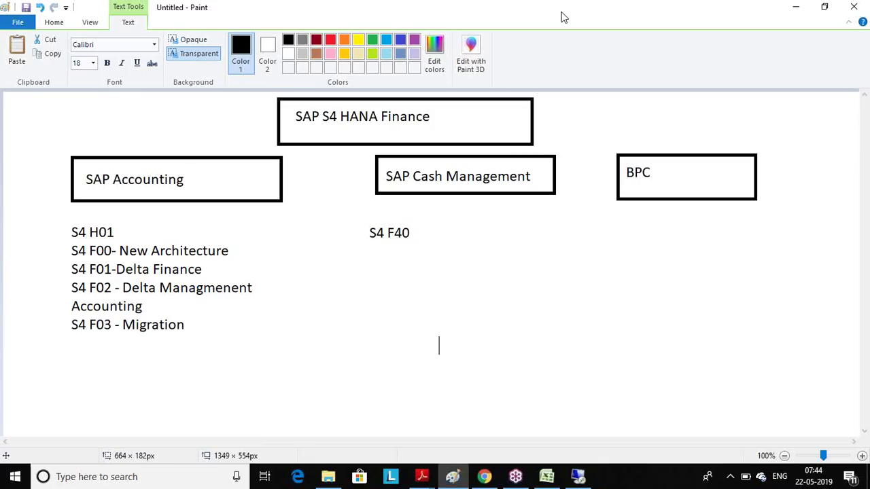
Return to the Paint diagram and undo the Universal Journal text block below the headings.
click(562, 8)
text(Universal Journal --> Overhead Management ( CCA,Order management , Product Cost Calculation Material Ledger Asset Accounting)
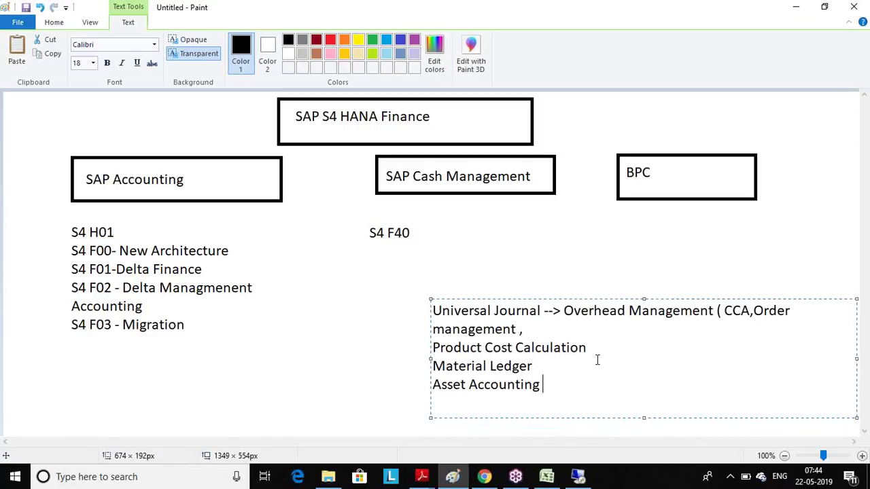
drag(597, 357, 428, 289)
click(476, 255)
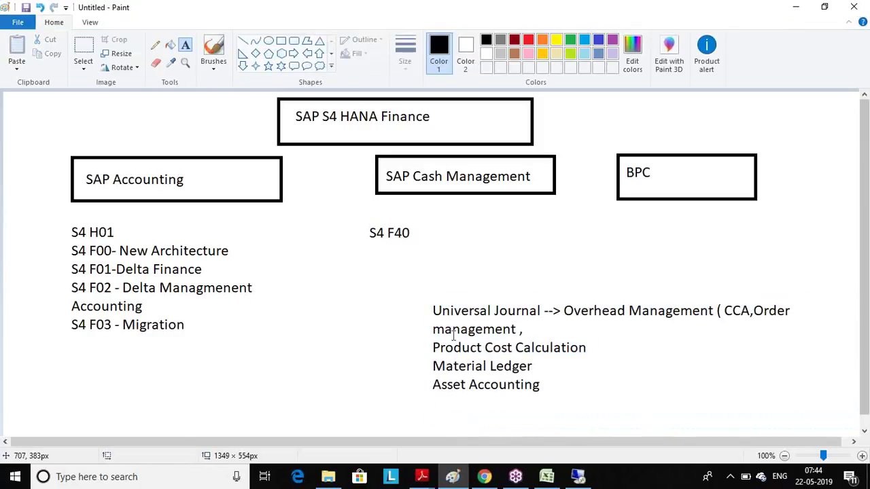
key(ctrl+z)
Create a text box below S4 F40 containing the lines "Asset Dr" and "Vendor Cr".
click(307, 292)
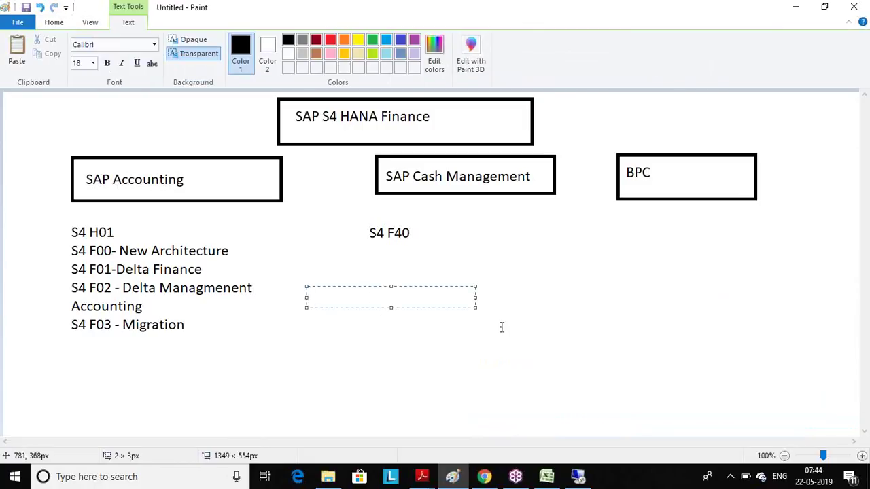
click(346, 266)
drag(345, 265, 670, 358)
text(A)
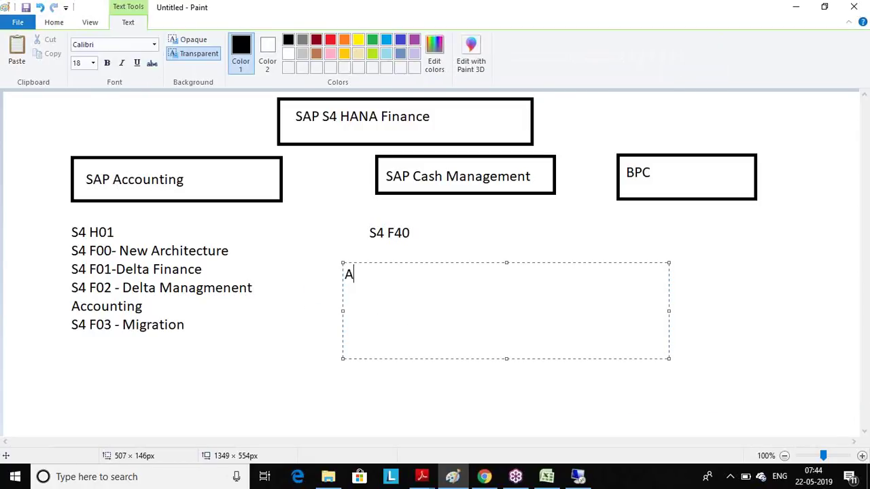
text(sset Dr)
key(Return)
text(Vend)
text(or  Cr)
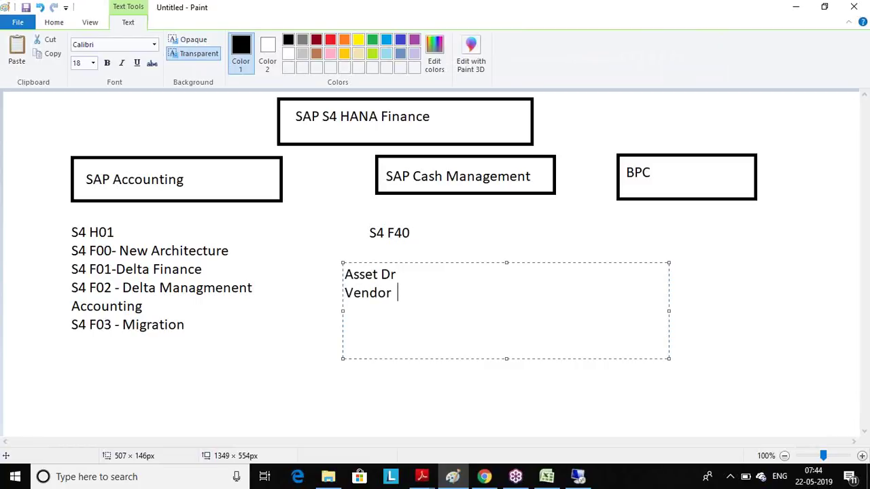
Add the amount 5000 to both the Asset Dr line and the Vendor Cr line.
click(397, 275)
text(5000)
click(414, 293)
text(5000)
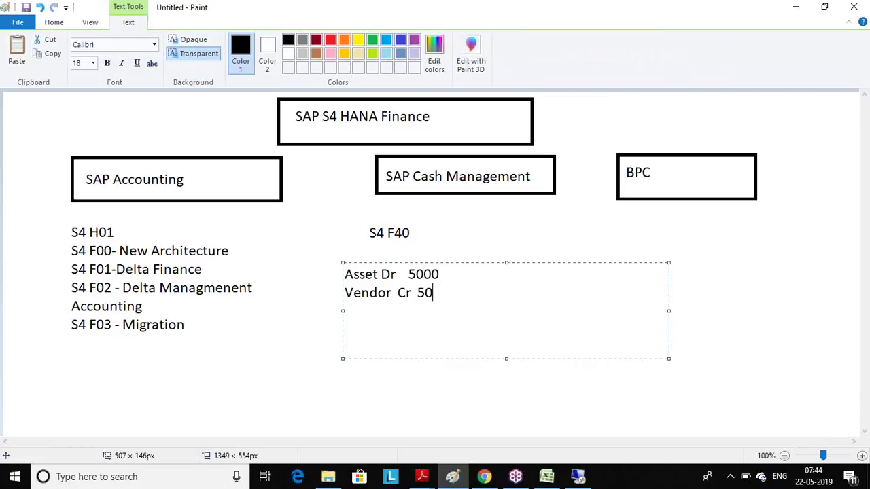
click(439, 275)
Switch to SAP Logon and try to log on to FICO Server with the user name and account password.
key(super+d)
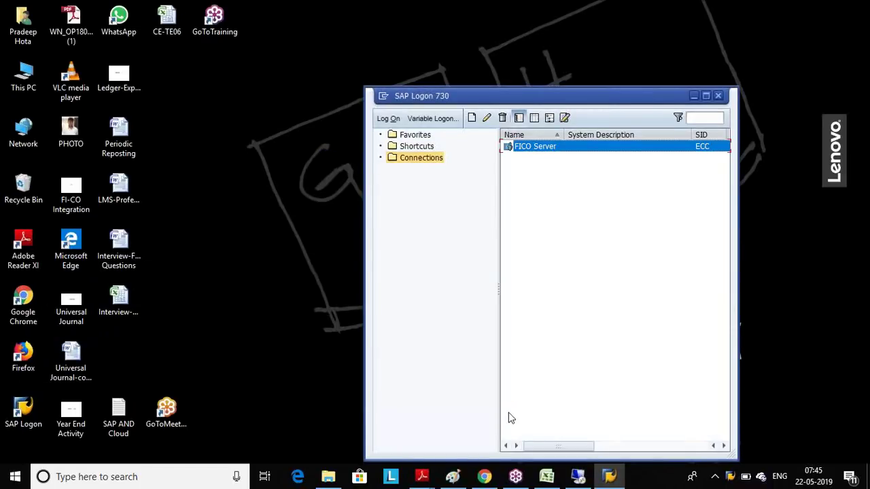
key(Return)
text(p)
key(Down)
key(Down)
key(Return)
key(Tab)
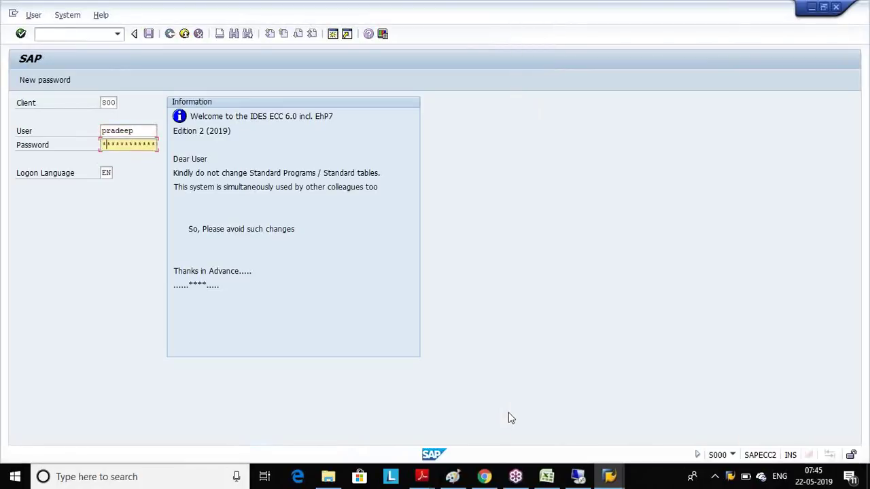
key(Return)
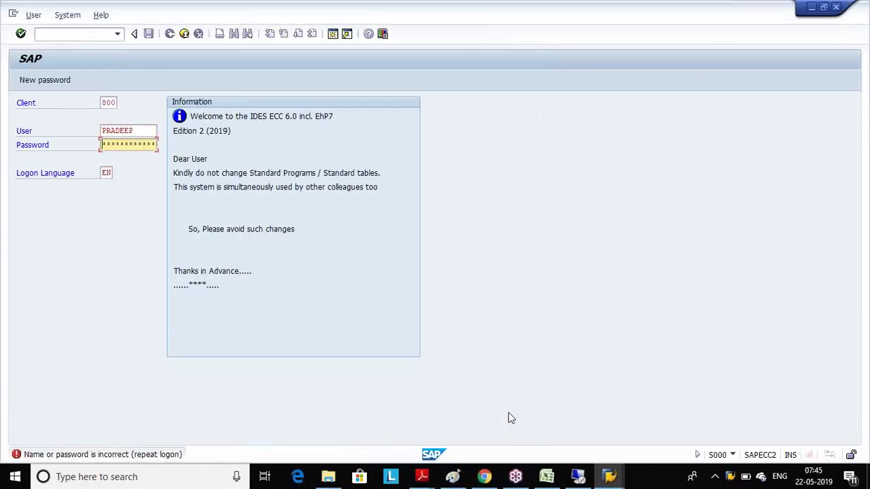
text(*********)
key(Return)
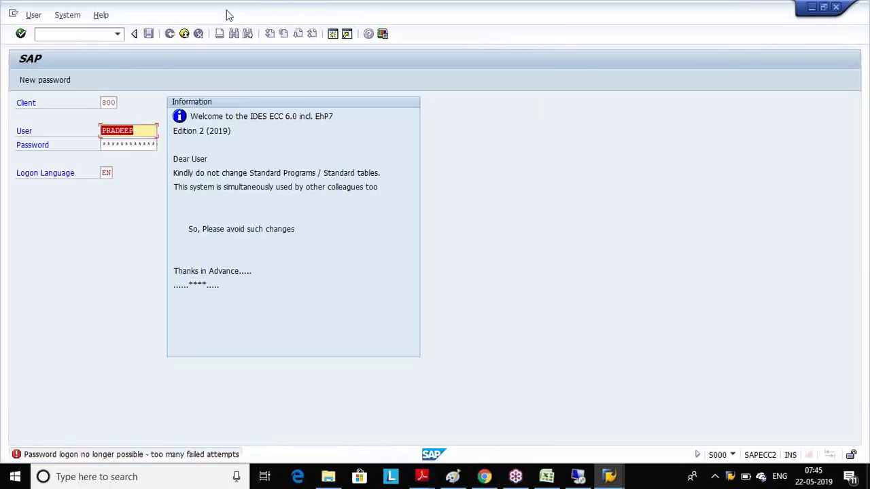
click(184, 34)
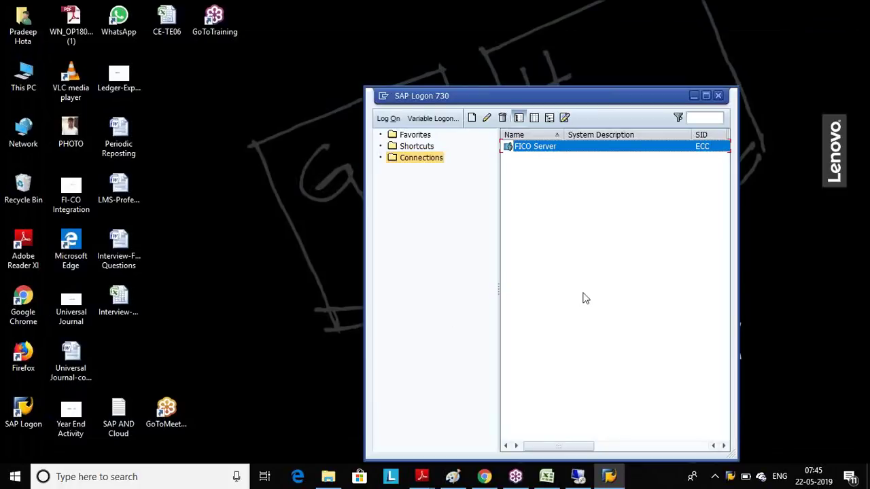
Reconnect to FICO Server and log on with the alternative user name and its account password.
key(Return)
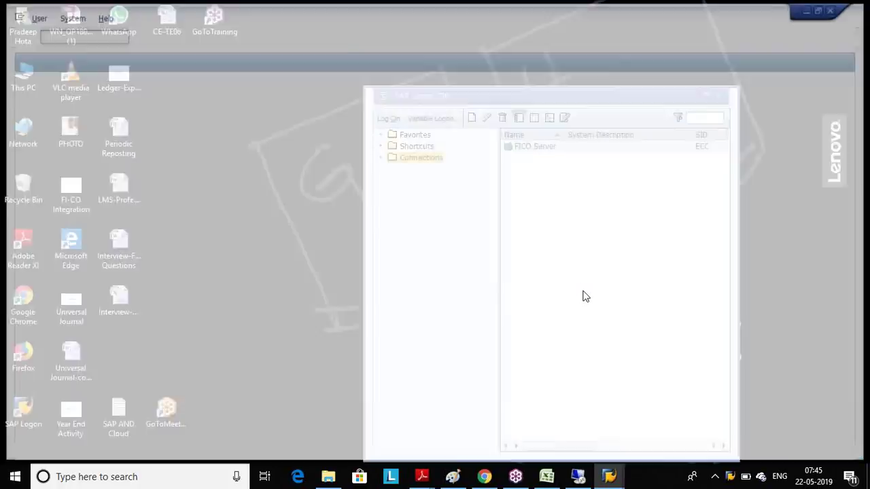
text(p)
key(Down)
key(Down)
key(Tab)
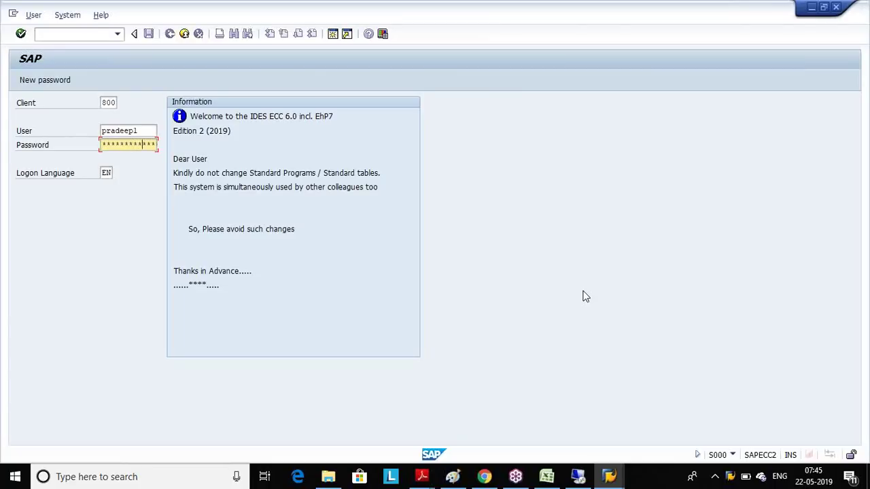
key(Return)
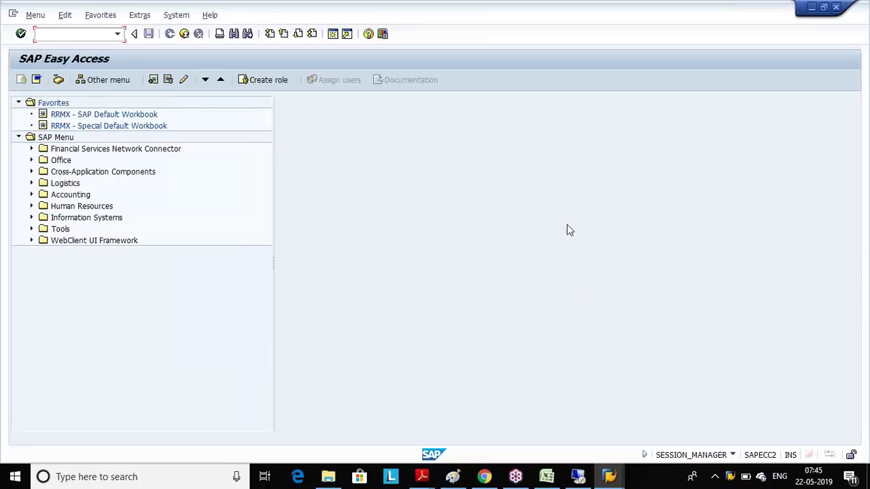
Open the G/L account line item display with transaction FBL3N and set the company code to TY10.
key(Caps_Lock)
text(FBL3N)
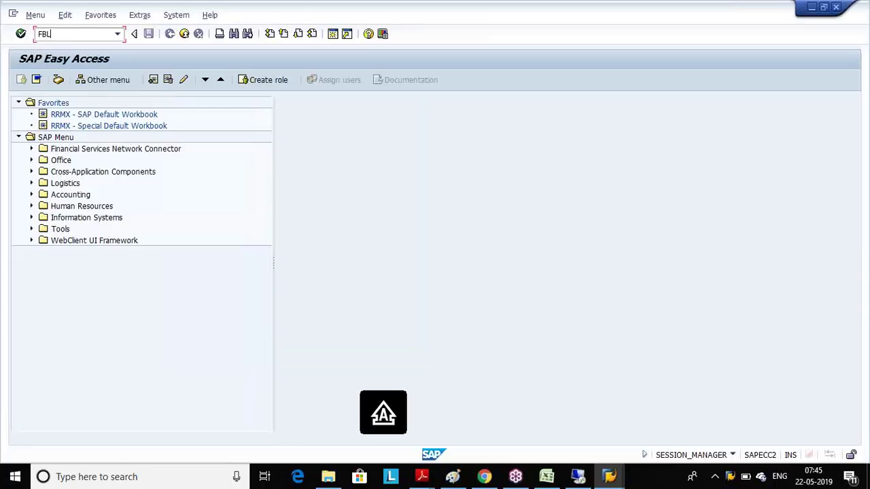
key(Return)
key(Tab)
key(Tab)
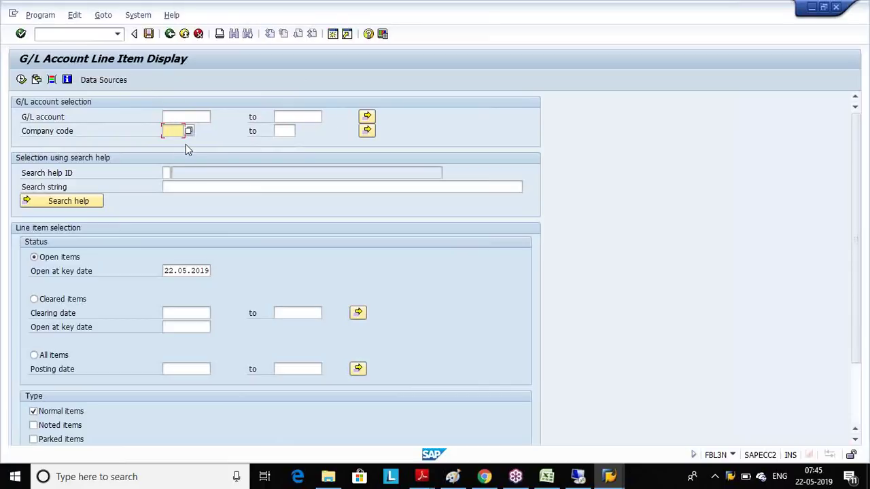
text(TY10)
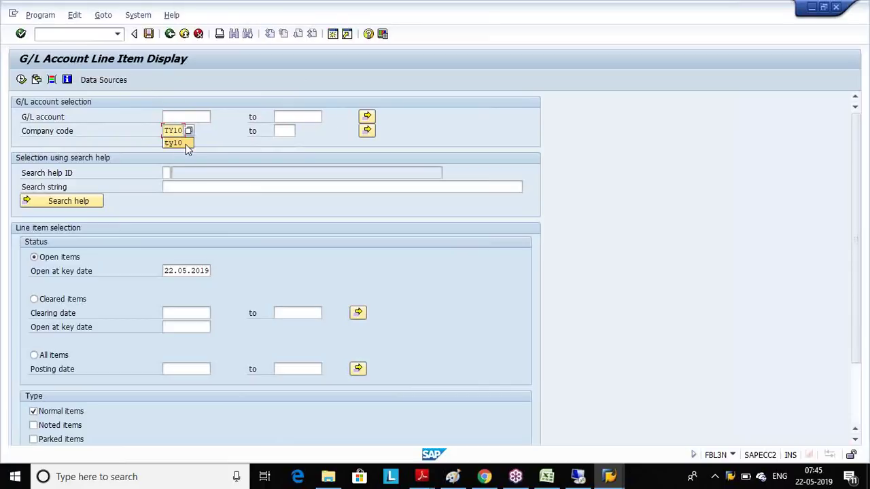
click(178, 143)
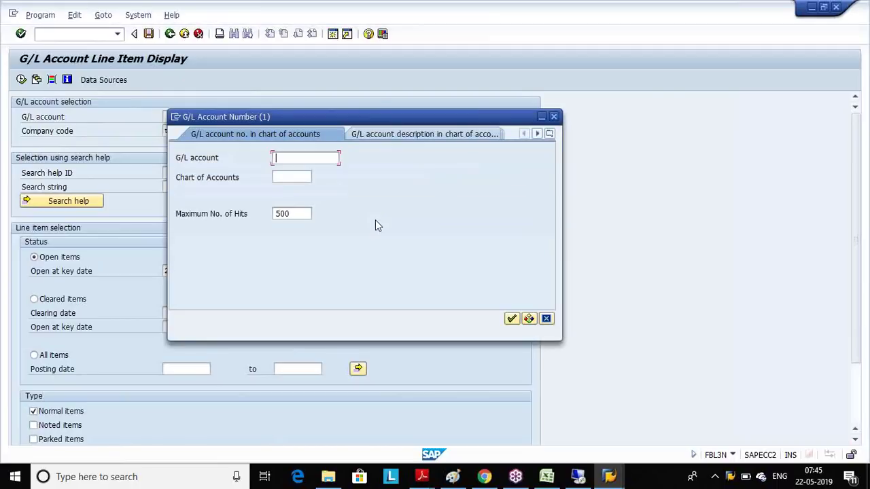
Select G/L account 1500 (APC-Machine) from chart of accounts TY10 and display its open line items.
text(TY10)
key(Return)
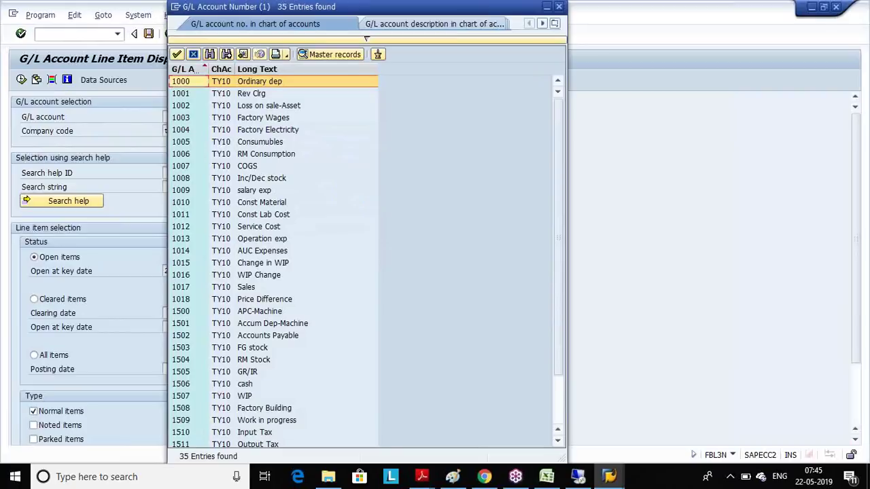
scroll(375, 224, down, 2)
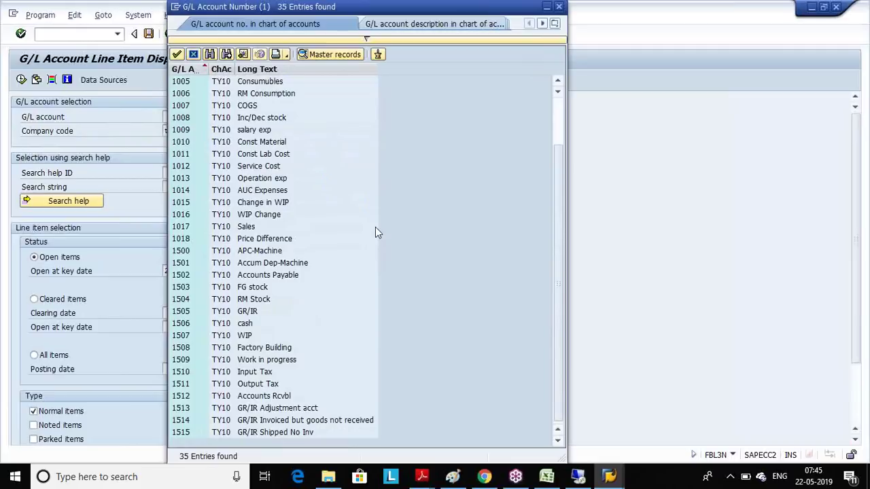
scroll(376, 231, up, 2)
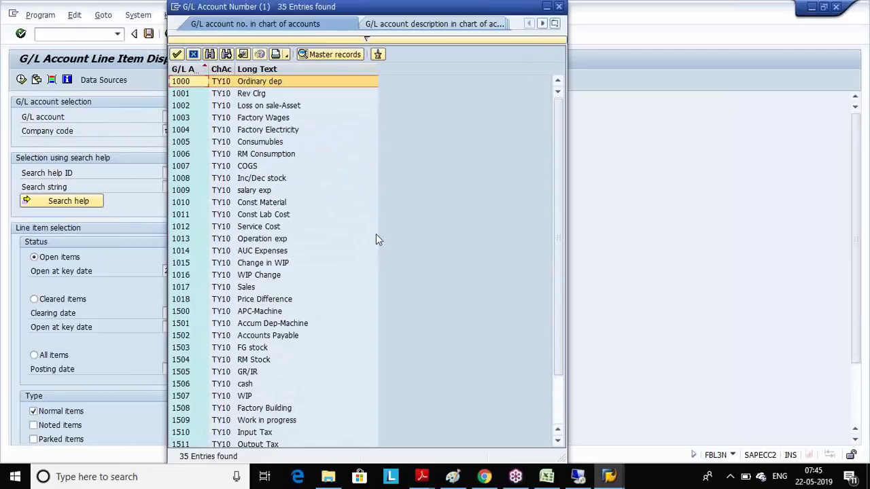
double_click(250, 311)
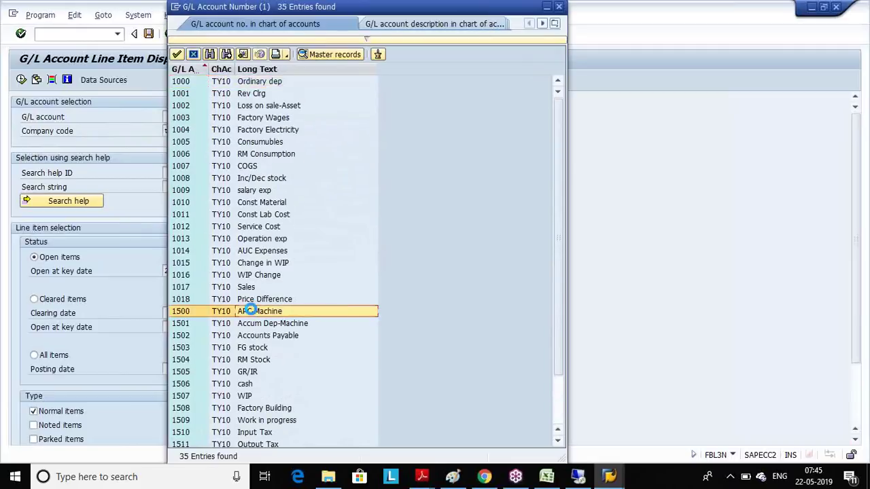
click(21, 80)
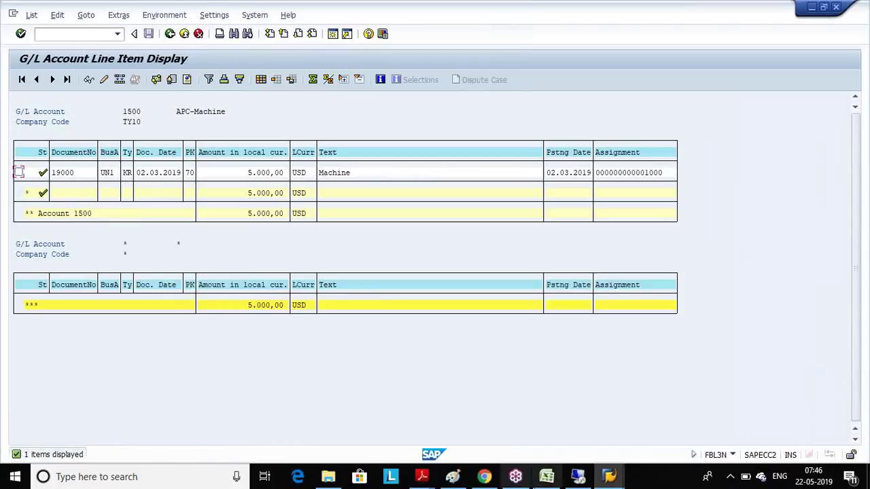
Switch to the remote S/4HANA session and open the G/L account line item display with transaction FBL3N.
click(578, 476)
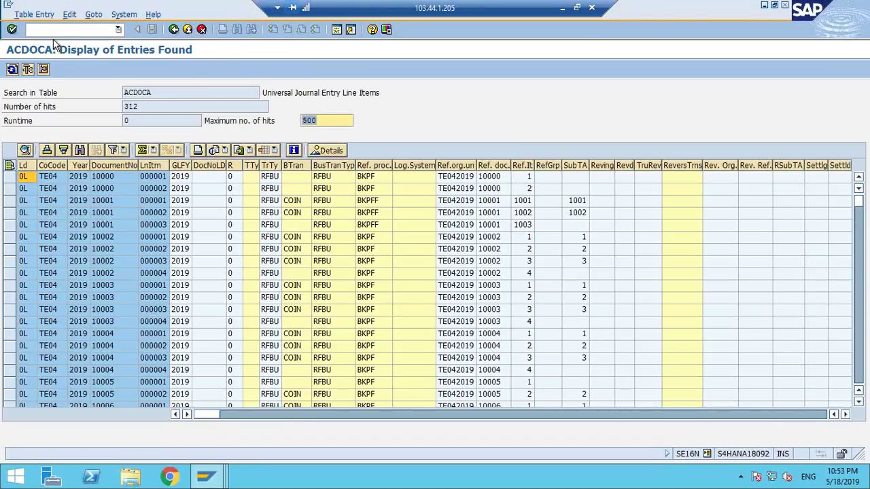
click(59, 29)
text(/NFBL3N)
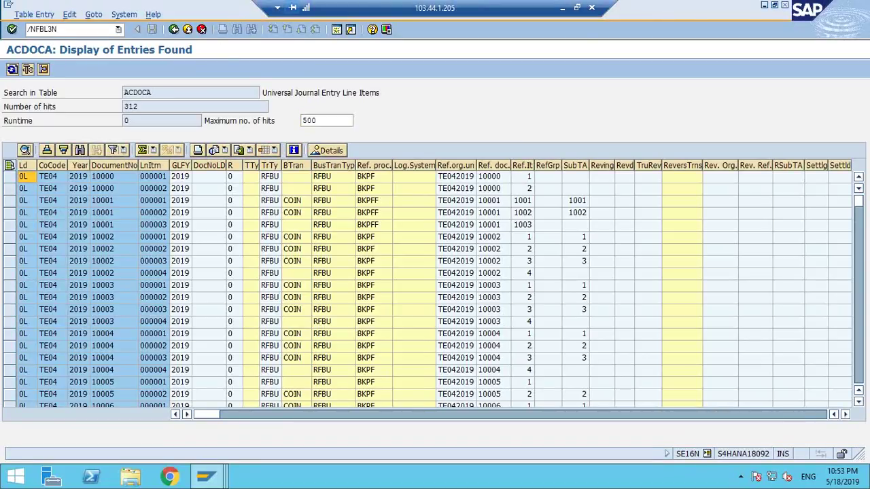
key(Return)
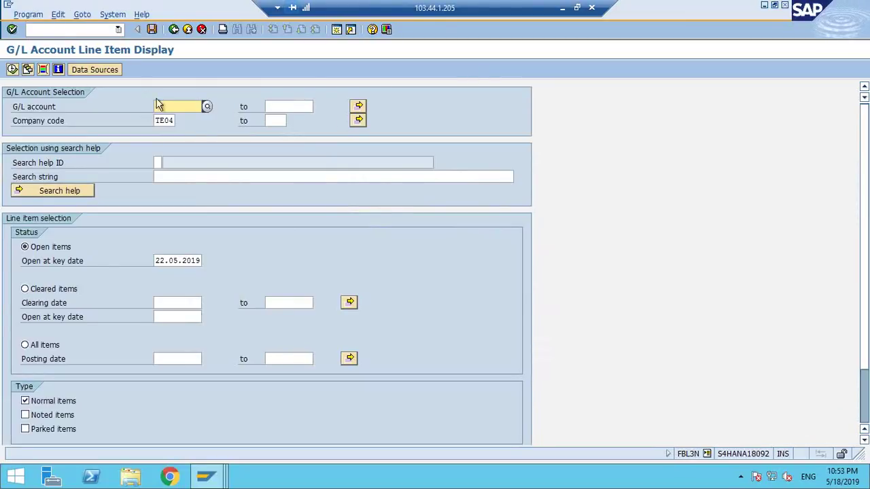
Look up the accounts of chart of accounts TE04 and select 2010 (APC-Vehicle) as the G/L account.
key(F4)
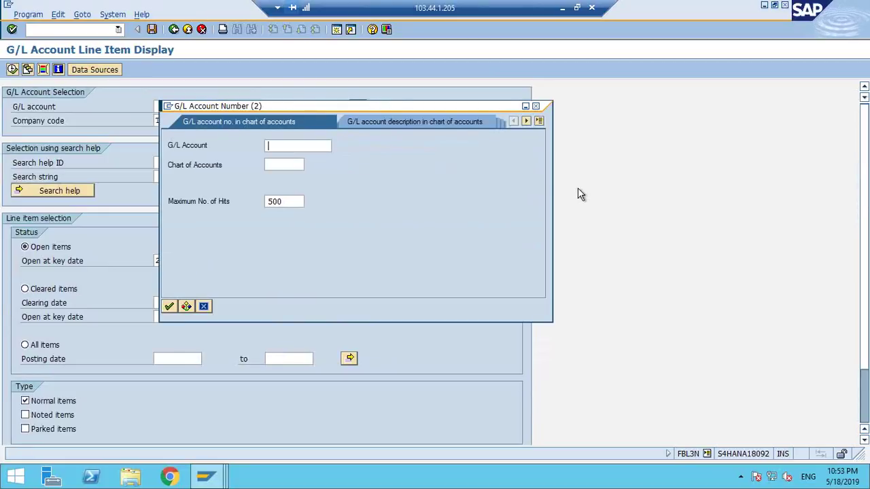
text(TE04)
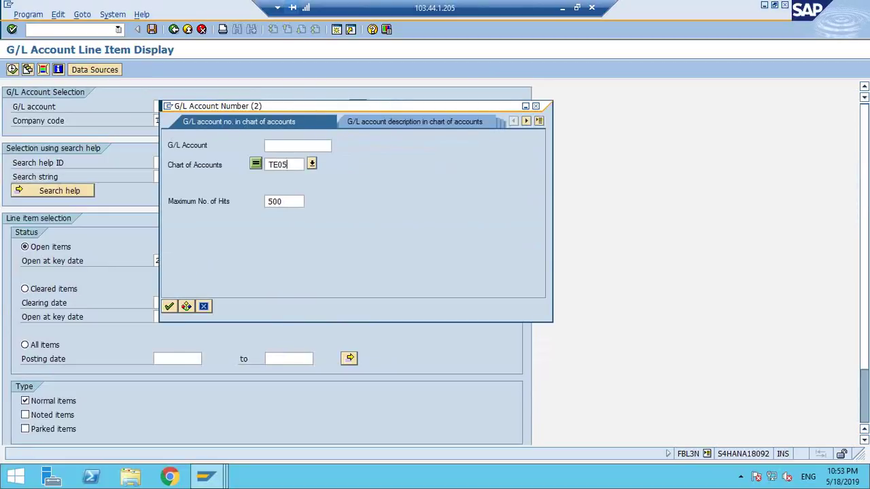
key(Return)
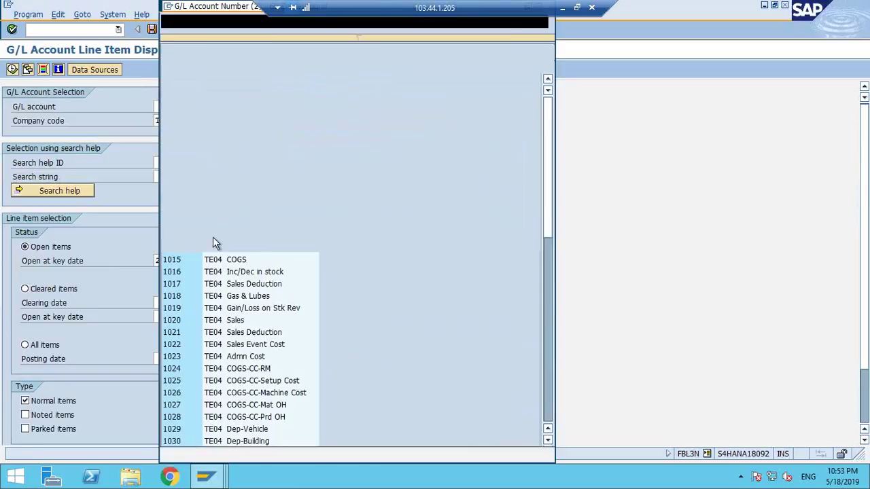
scroll(326, 212, down, 5)
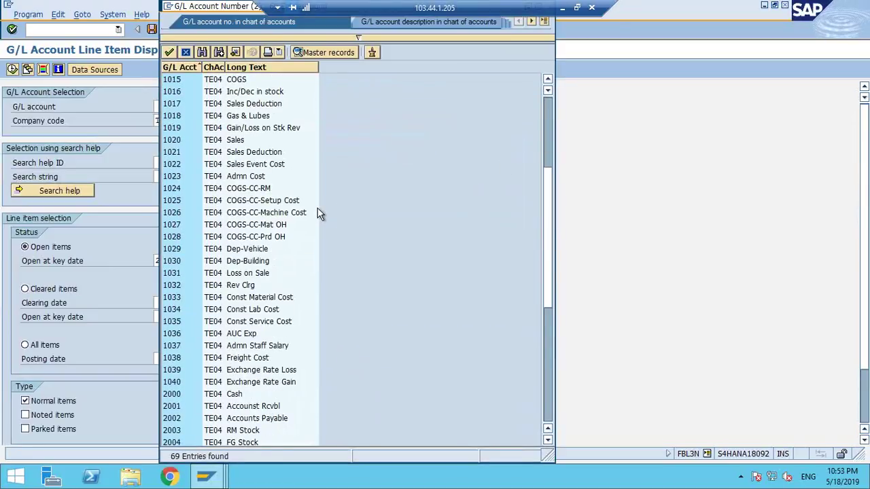
scroll(318, 213, down, 4)
scroll(319, 213, down, 1)
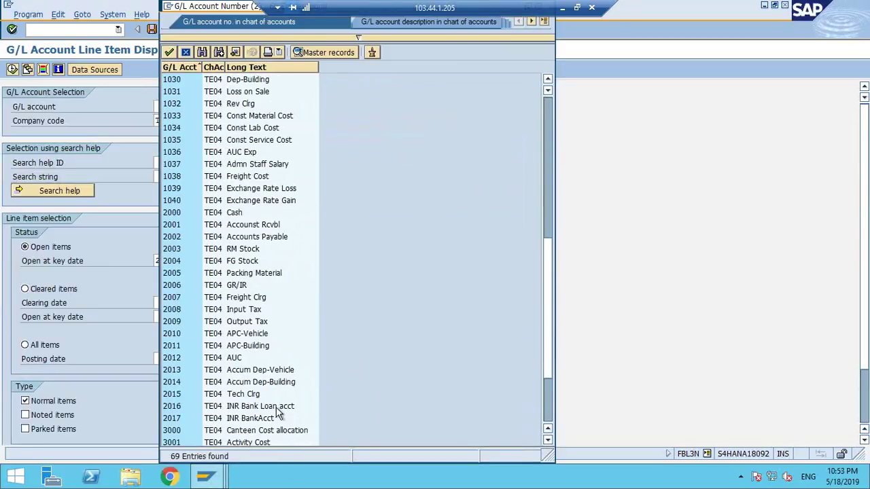
click(249, 334)
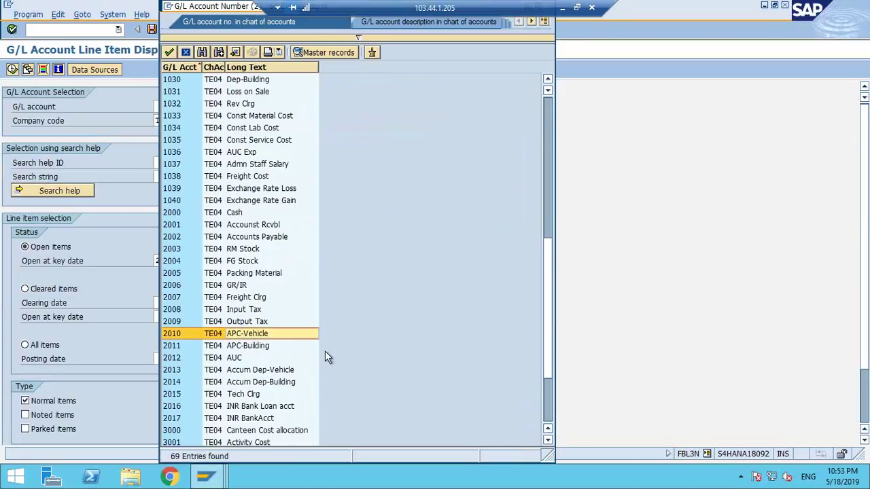
key(Return)
Extend the G/L account range to 2011, display the open line items and mark the document type of the APC-Vehicle postings.
click(279, 106)
text(2011)
click(13, 70)
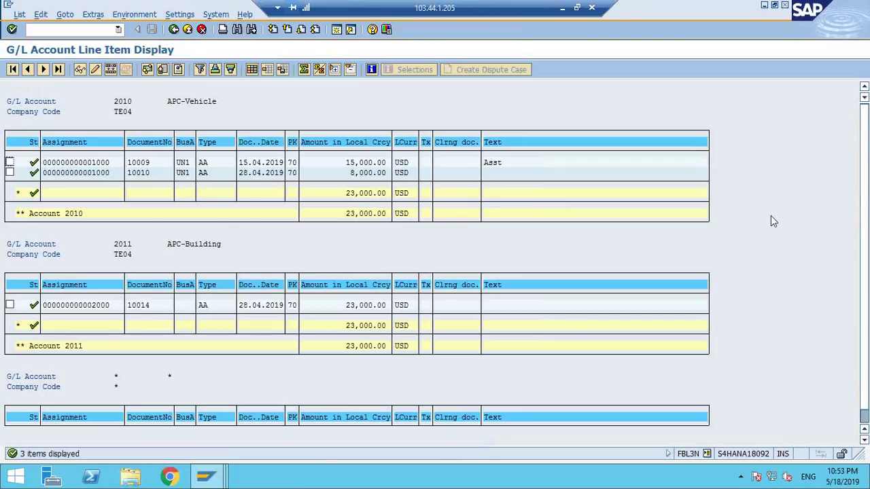
mouse_move(221, 184)
mouse_down()
mouse_move(197, 194)
mouse_move(238, 195)
mouse_up()
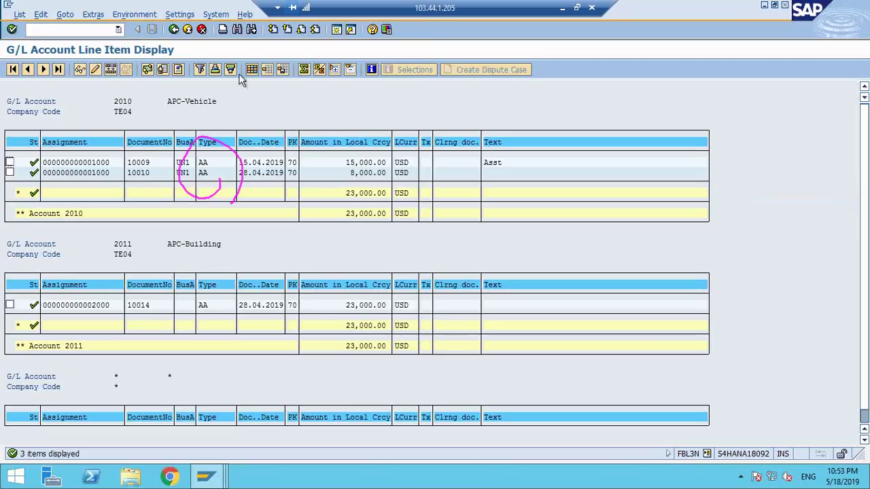
Open the 15,000.00 USD APC-Vehicle line item, list its related accounting documents and display ledger group 0L document 10009.
double_click(374, 163)
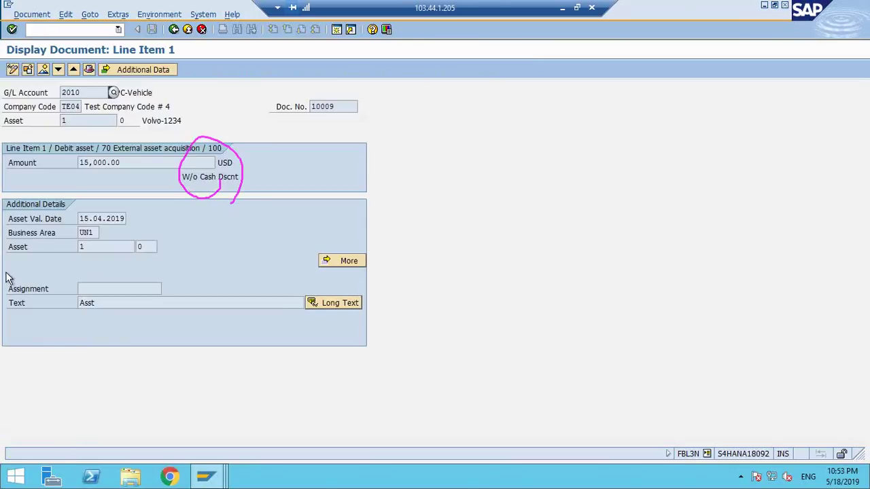
click(169, 15)
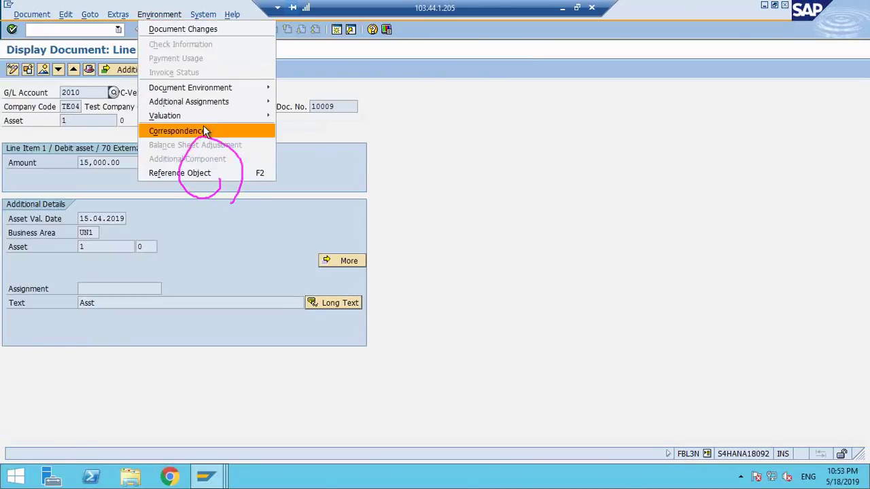
mouse_move(241, 85)
click(356, 102)
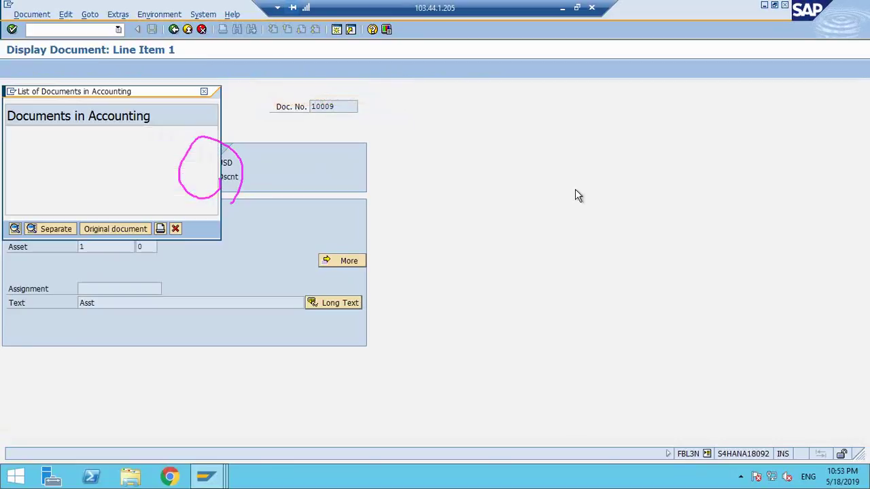
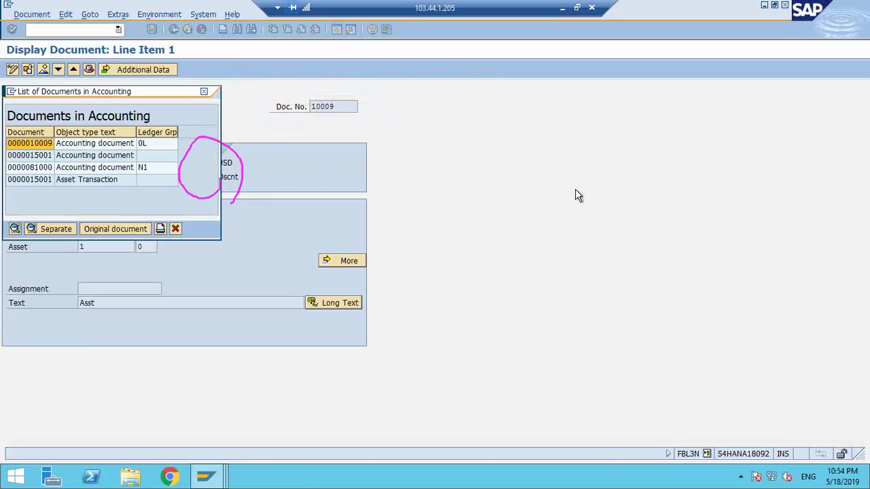
click(87, 145)
double_click(96, 145)
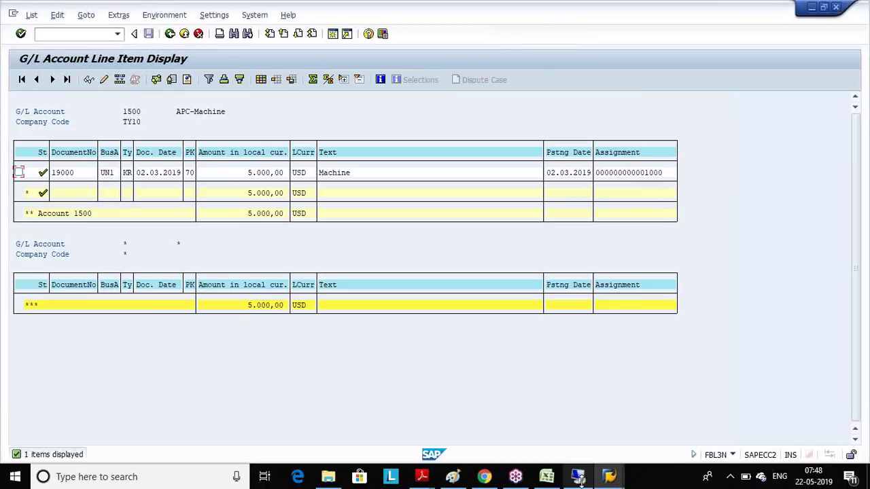
Switch to Paint and add the text "Tech Clrg" in a 304 × 69 px text box below the course list.
click(453, 476)
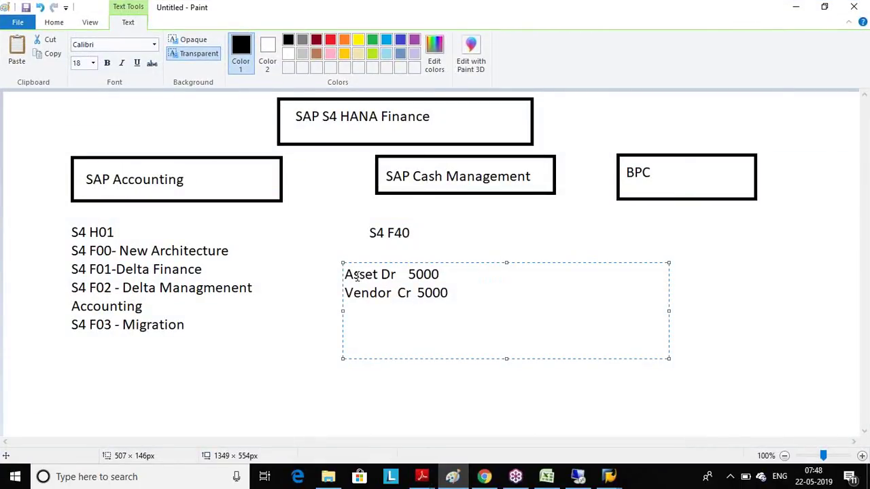
click(385, 375)
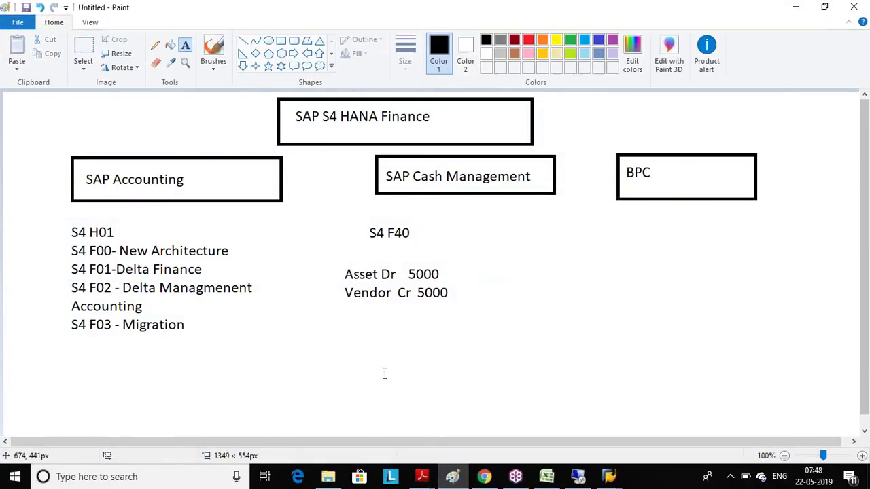
drag(183, 357, 380, 404)
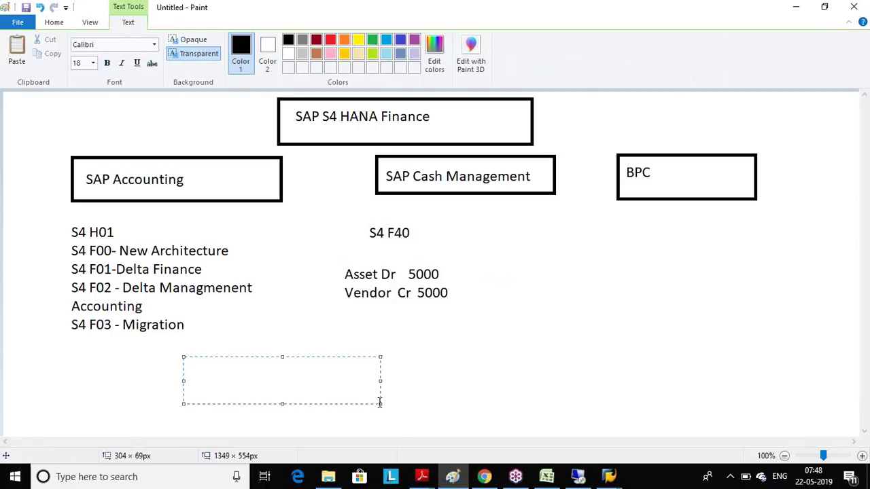
text(Tech Clrg)
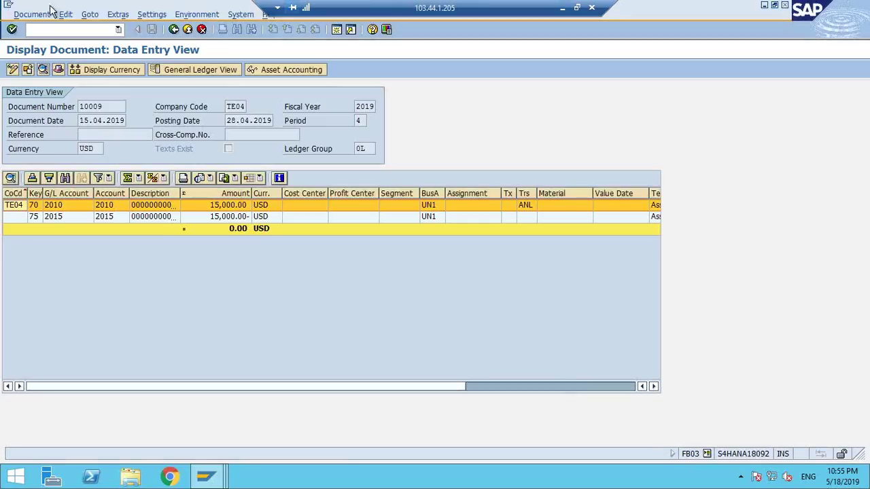
Show the asset accounting view of document 10009 and mark the KR line items, including the G/L 2015 line.
click(305, 71)
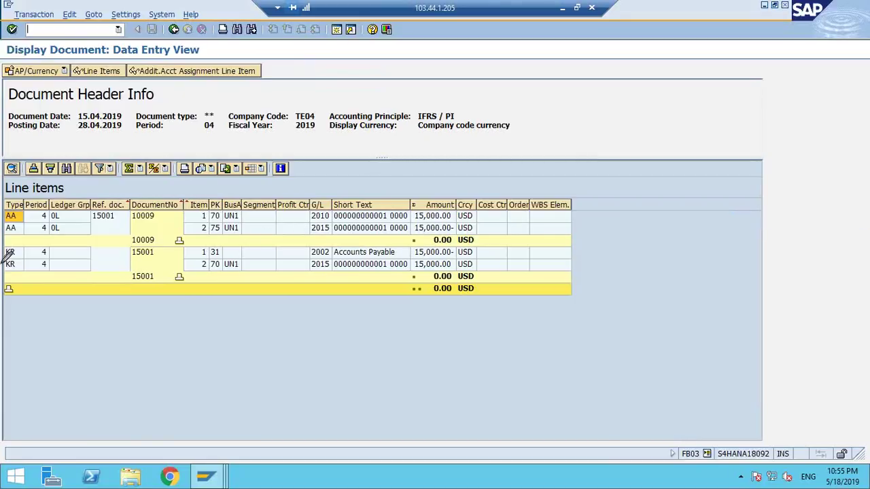
mouse_move(7, 247)
mouse_down()
mouse_move(120, 253)
mouse_move(406, 242)
mouse_move(505, 289)
mouse_move(7, 273)
mouse_move(11, 255)
mouse_up()
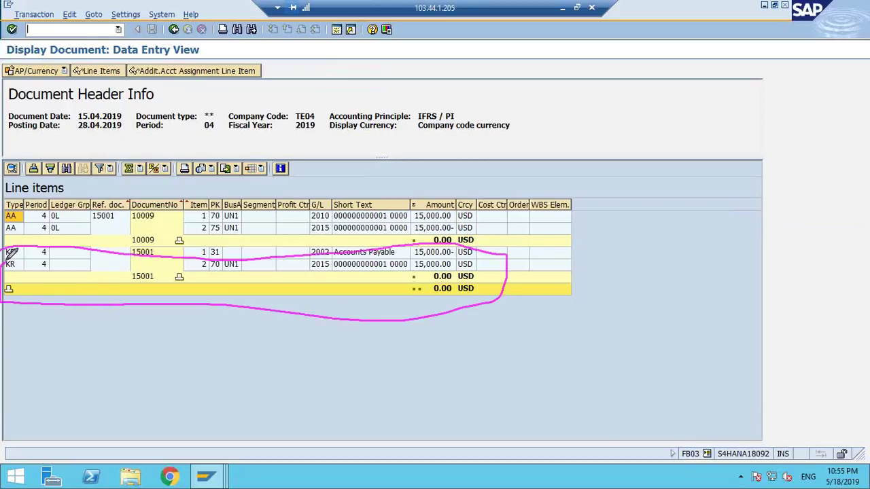
key(e)
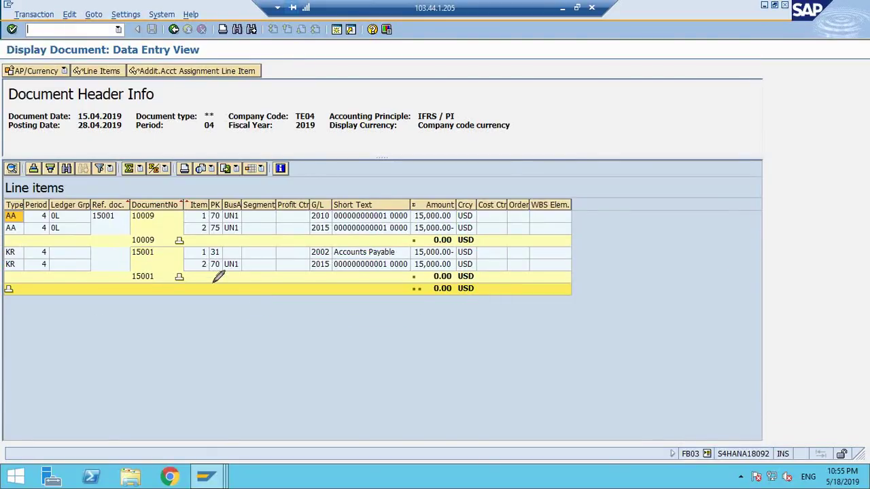
drag(200, 279, 235, 277)
mouse_move(190, 256)
mouse_down()
mouse_move(203, 255)
mouse_move(193, 259)
mouse_up()
mouse_move(310, 272)
mouse_down()
mouse_move(425, 266)
mouse_move(381, 253)
mouse_move(312, 254)
mouse_move(306, 272)
mouse_up()
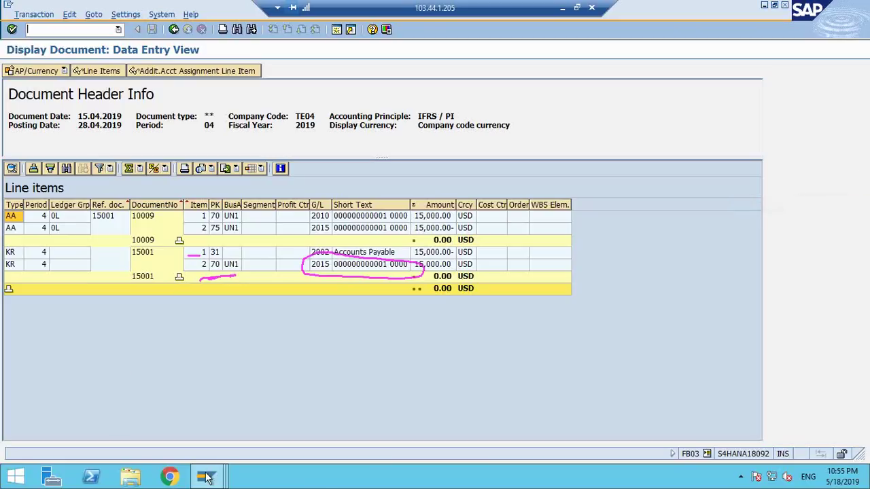
Switch to another open S/4HANA session and start the G/L account line item display with transaction FBL3N.
mouse_move(206, 476)
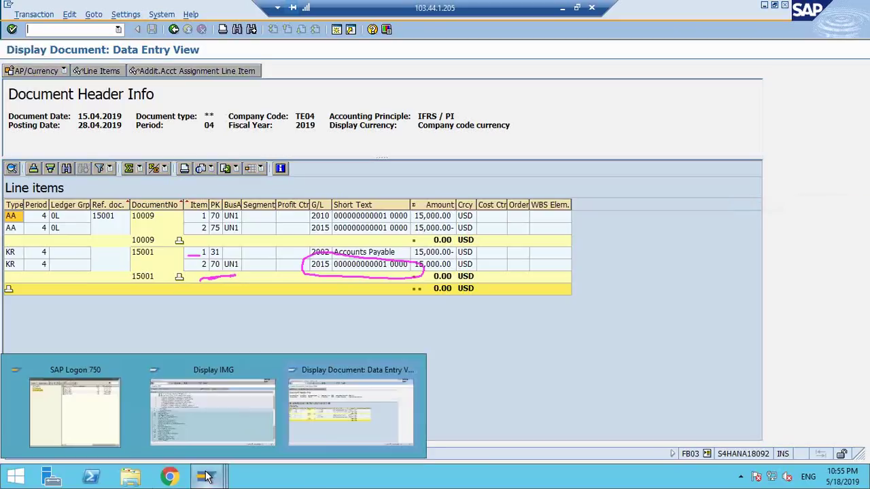
click(243, 428)
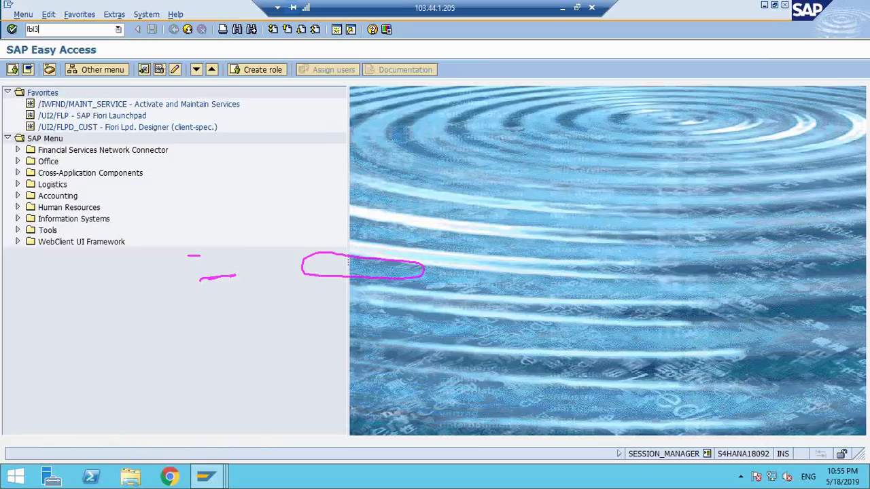
key(Return)
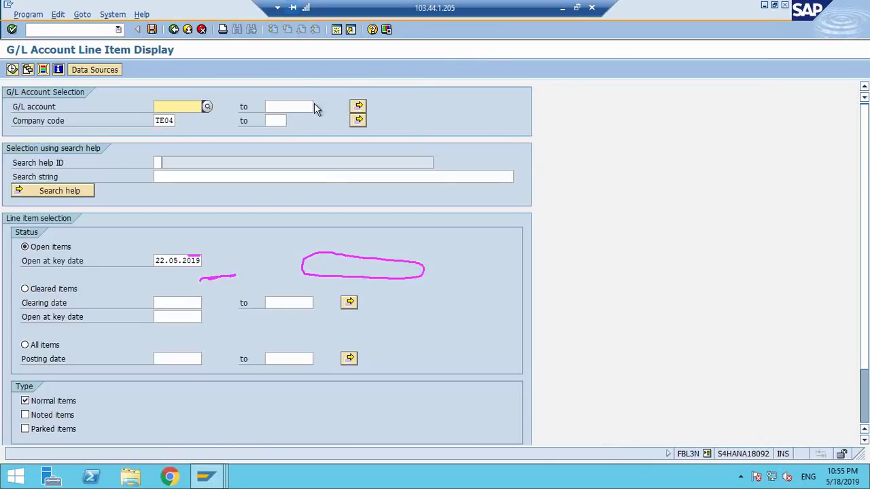
Search for G/L accounts in chart of accounts TE04 to fill the line item selection.
click(208, 107)
click(536, 106)
text(20)
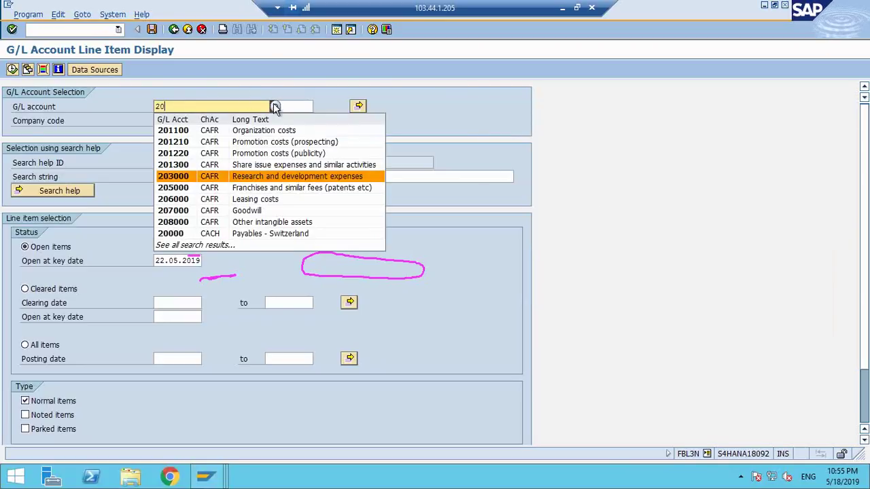
click(381, 141)
key(F4)
key(Tab)
text(201)
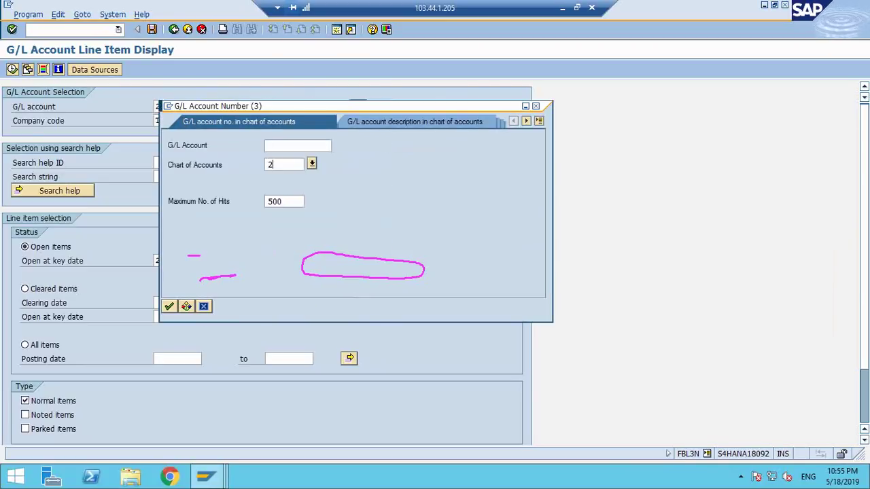
key(BackSpace)
key(BackSpace)
text(te)
key(Return)
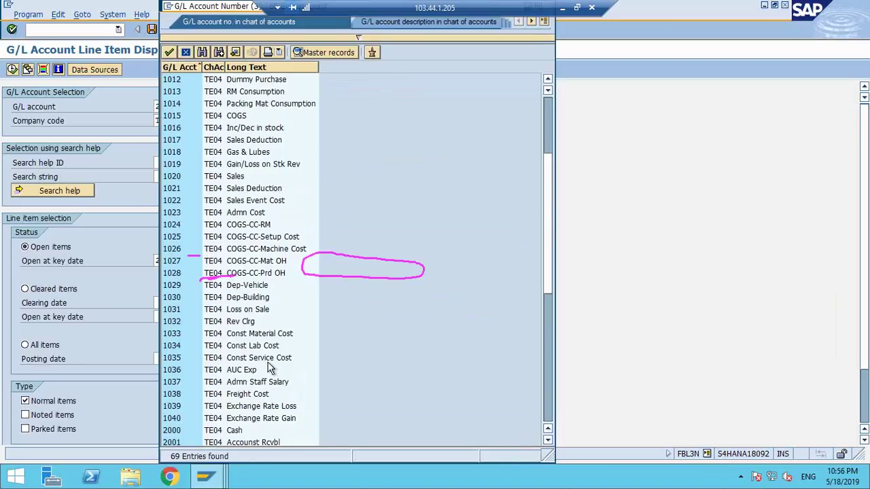
Select G/L account 2010 APC-Vehicle, set the range end to 2011 and run the line item display.
scroll(269, 368, down, 5)
scroll(275, 371, up, 6)
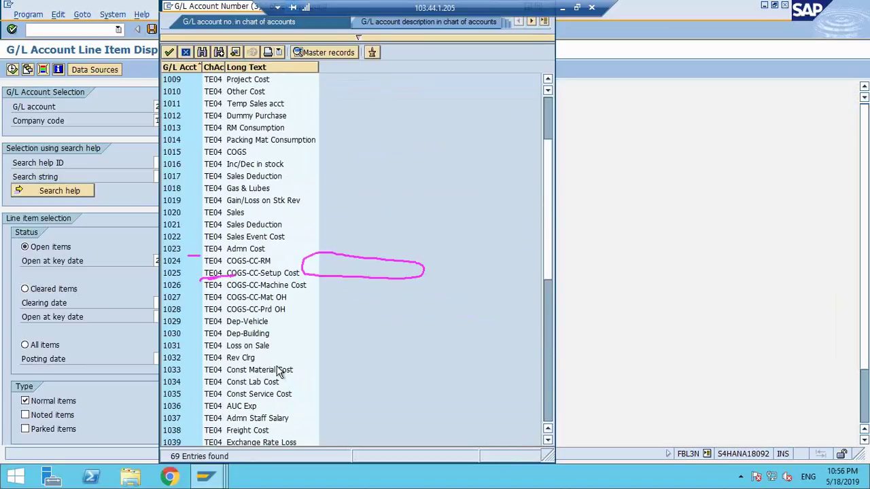
scroll(252, 323, up, 3)
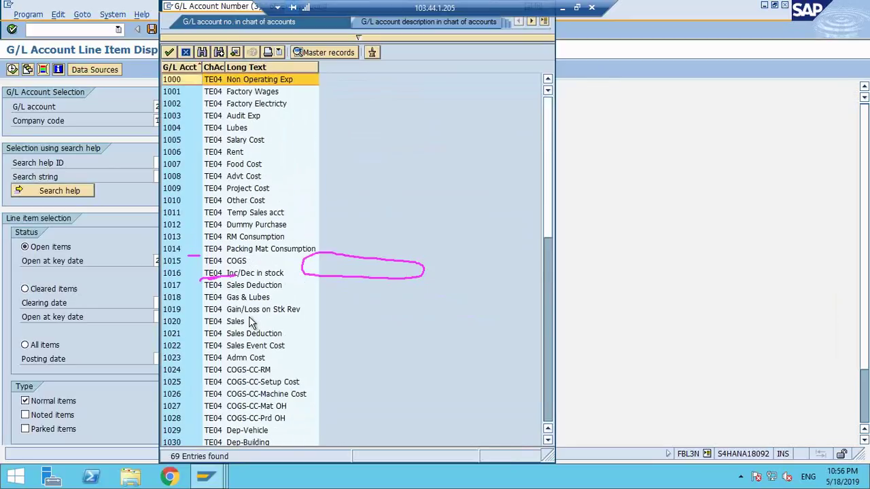
scroll(251, 323, down, 4)
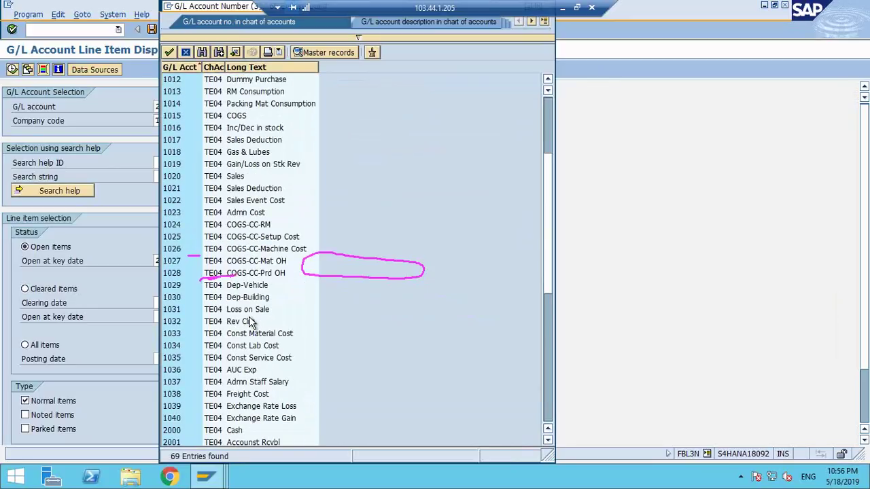
scroll(251, 323, down, 4)
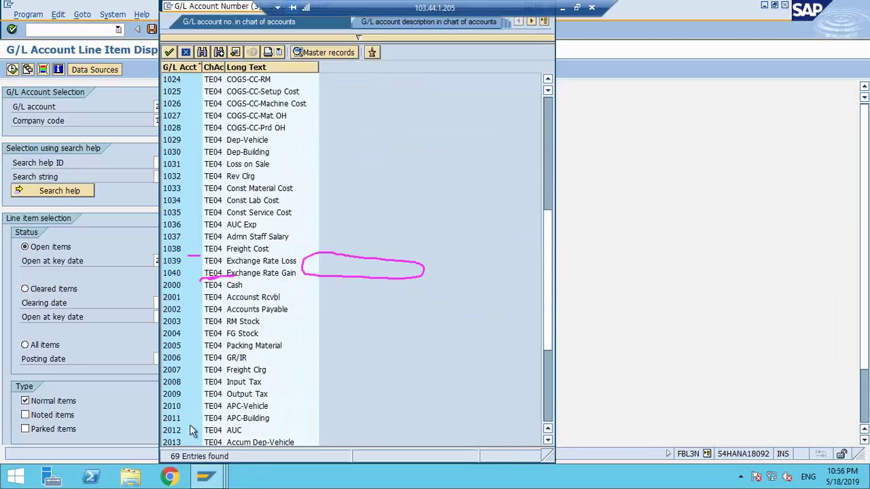
double_click(258, 406)
text(2011)
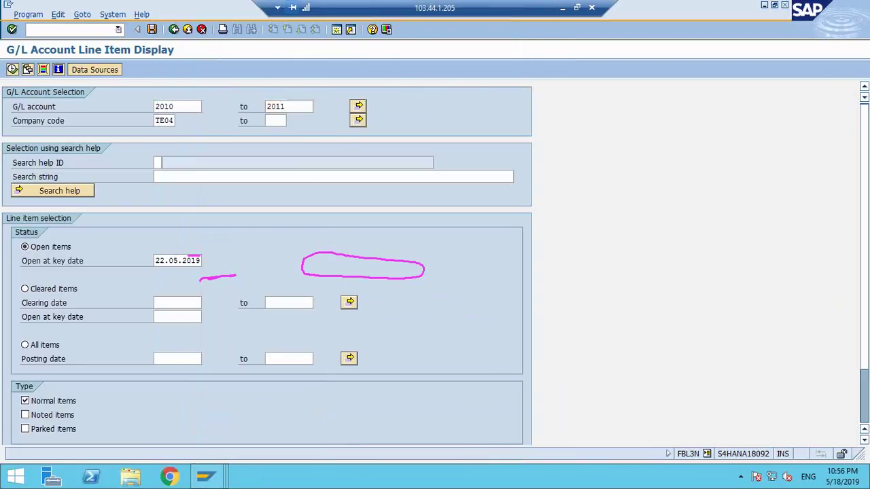
key(shift+Home)
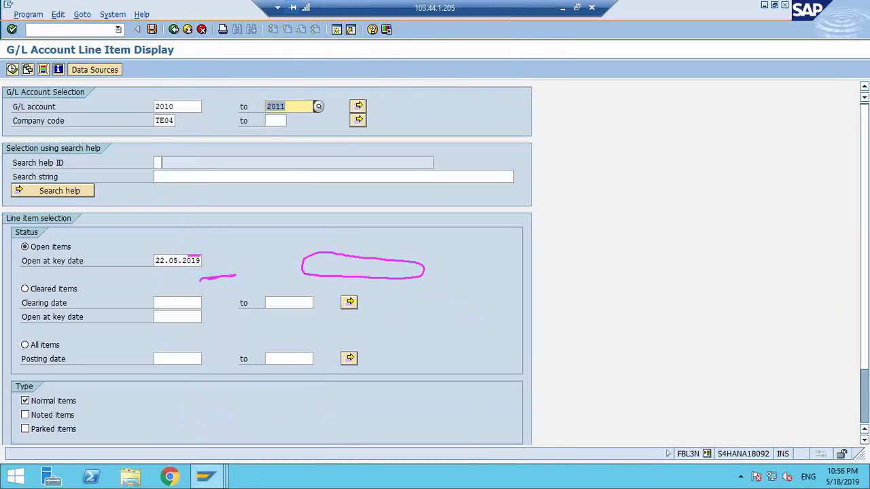
click(12, 69)
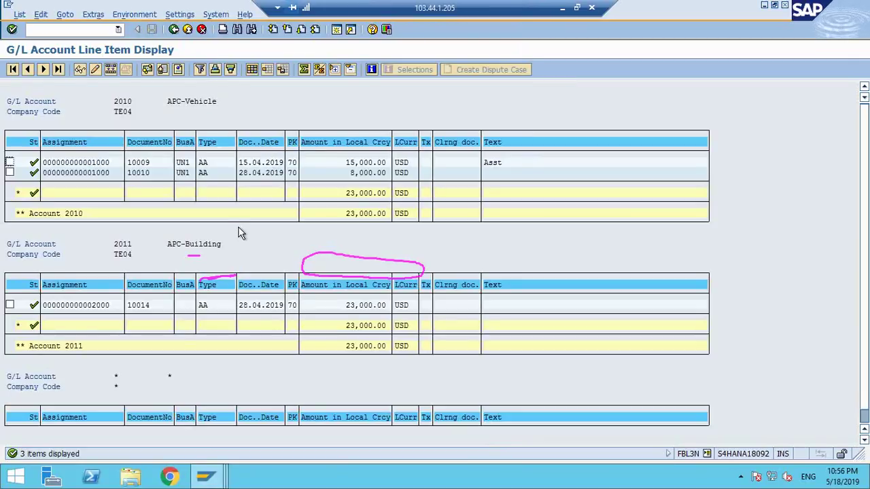
Switch to the session showing document 10009's asset accounting view and mark reference document 15001 and document number 10009.
key(shift+F3)
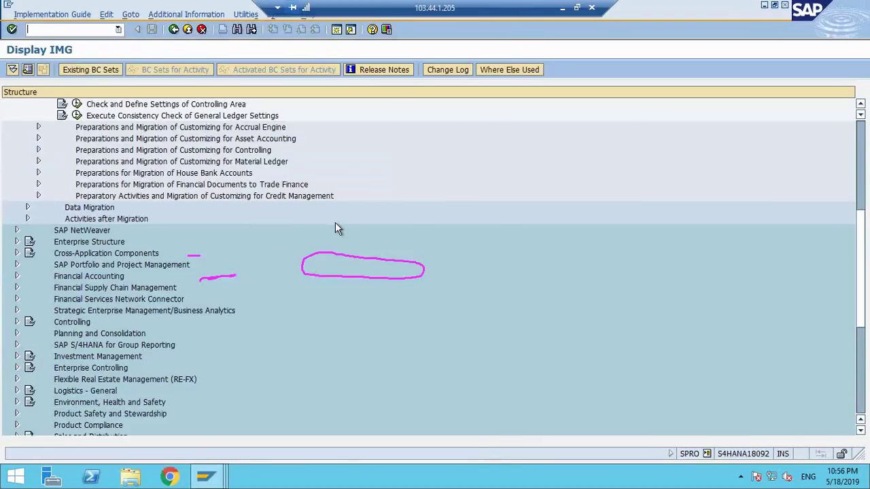
key(alt+Tab)
mouse_move(206, 476)
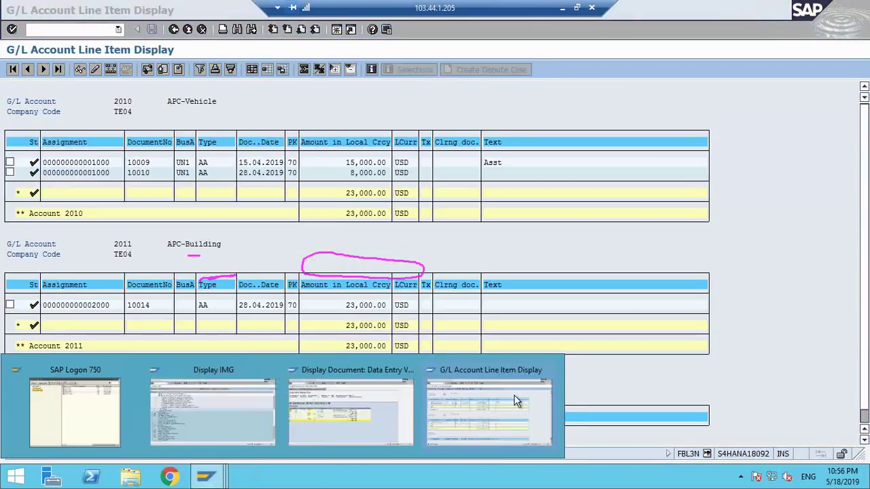
click(376, 430)
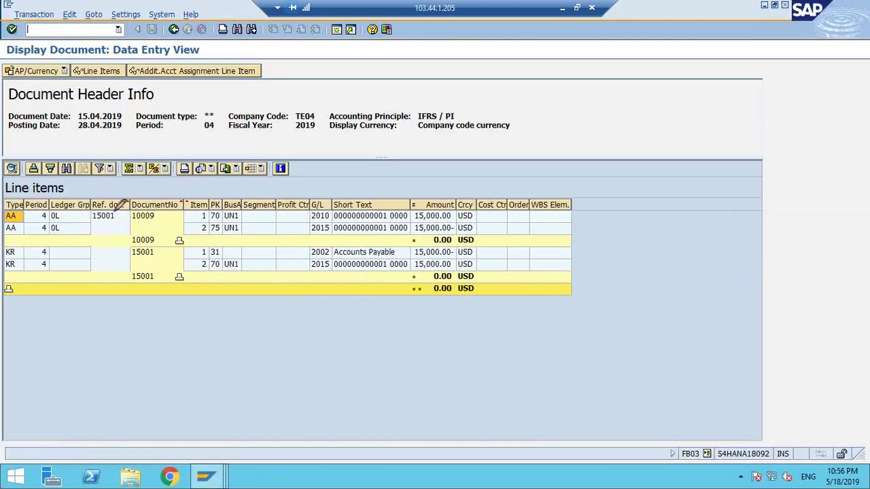
drag(111, 191, 105, 212)
drag(147, 195, 182, 191)
drag(122, 229, 163, 230)
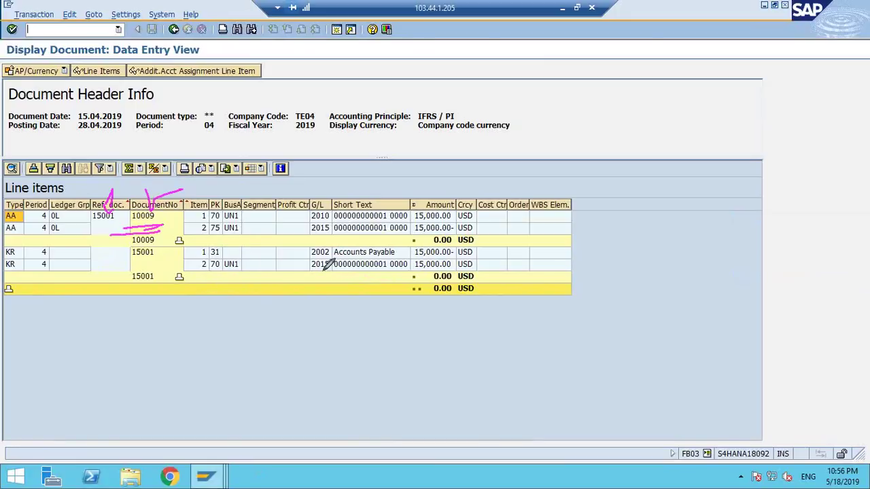
Mark the G/L 2015 clearing lines and the AA and KR document types, and erase the annotations.
drag(308, 271, 328, 269)
drag(485, 231, 508, 226)
drag(484, 266, 498, 263)
mouse_move(7, 235)
mouse_down()
mouse_move(37, 222)
mouse_move(9, 188)
mouse_up()
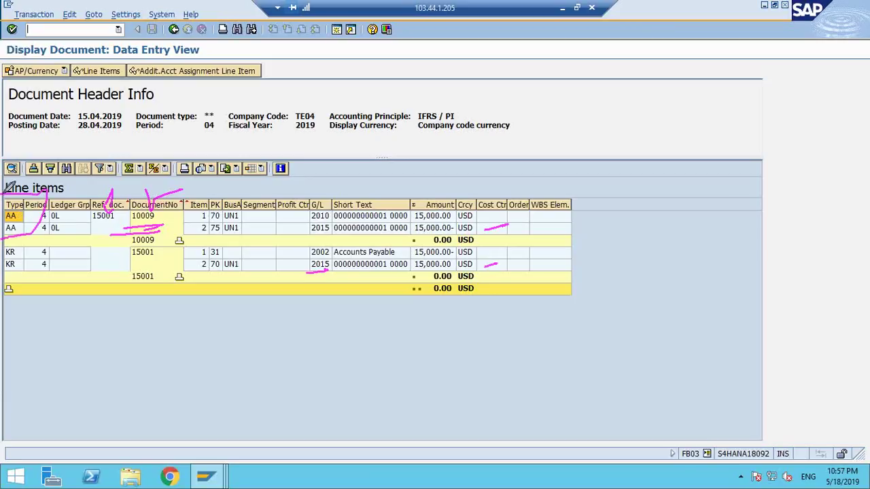
mouse_move(25, 283)
mouse_down()
mouse_move(32, 251)
mouse_move(65, 278)
mouse_up()
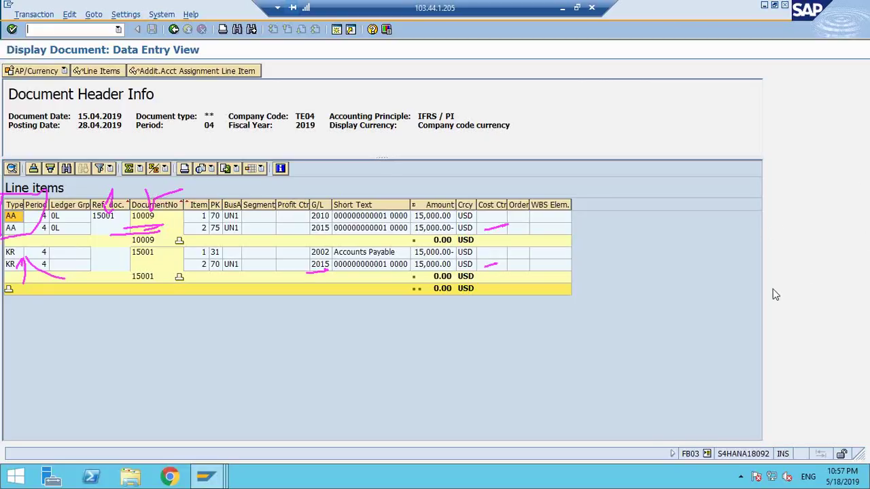
key(e)
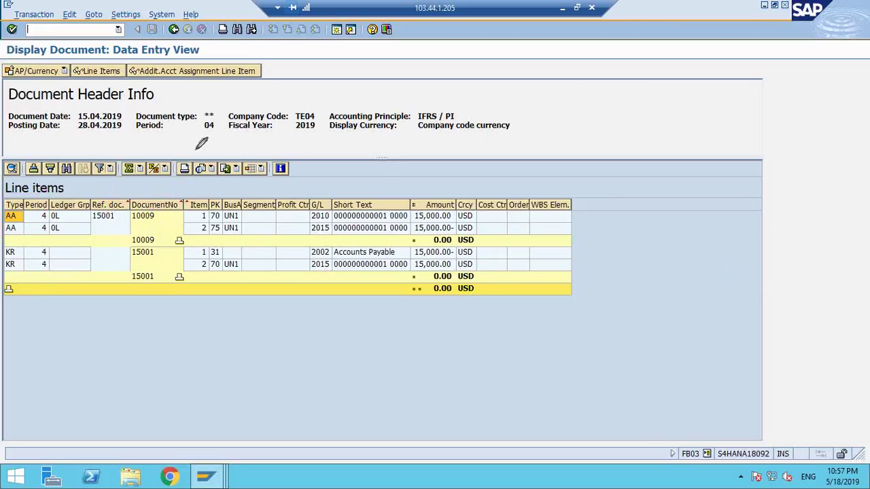
Circle the IFRS / PI accounting principle, erase that mark and circle ledger group 0L.
mouse_move(476, 117)
mouse_down()
mouse_move(428, 139)
mouse_move(295, 117)
mouse_up()
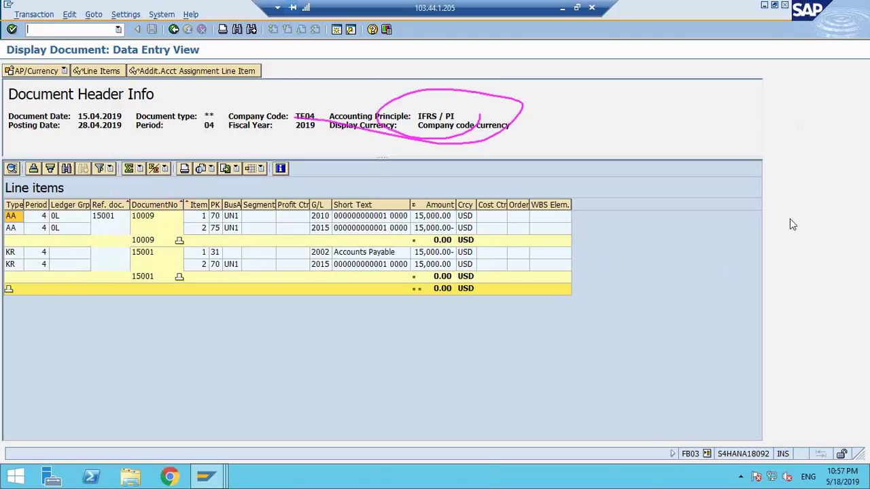
key(e)
mouse_move(80, 202)
mouse_down()
mouse_move(49, 227)
mouse_move(72, 203)
mouse_move(68, 221)
mouse_up()
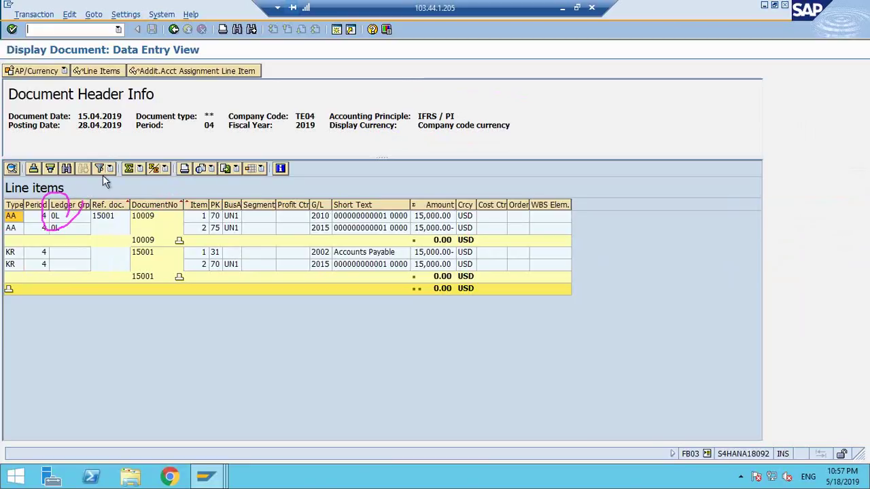
Show document 10009's postings under Generally Accepted Accounting Principles in USD document currency.
click(47, 76)
mouse_move(152, 99)
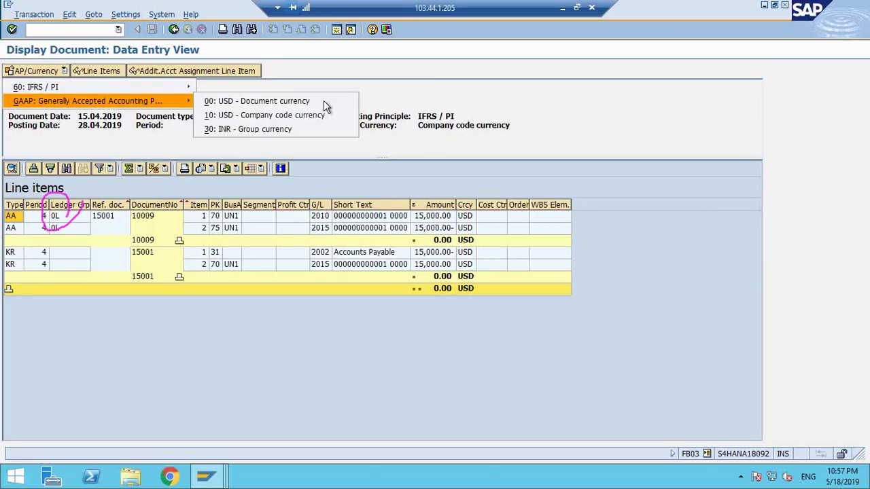
click(259, 100)
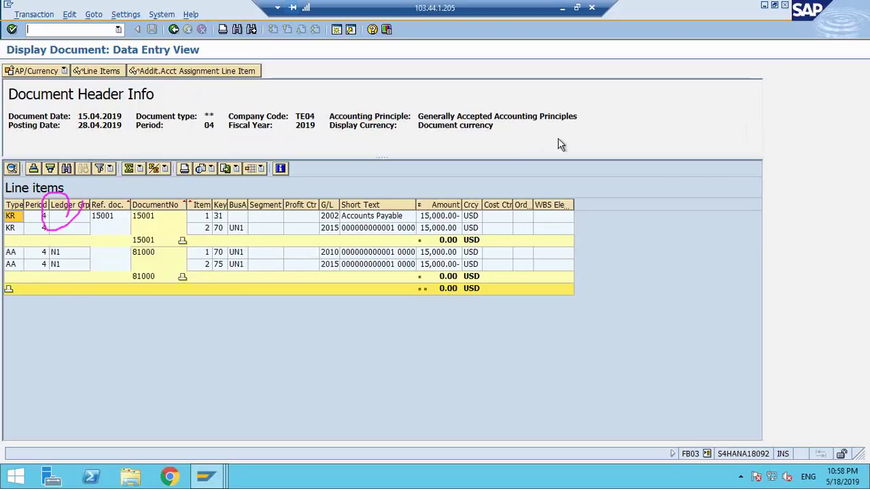
Leave document 10009 and its related documents list, returning to the G/L account line item list.
click(176, 32)
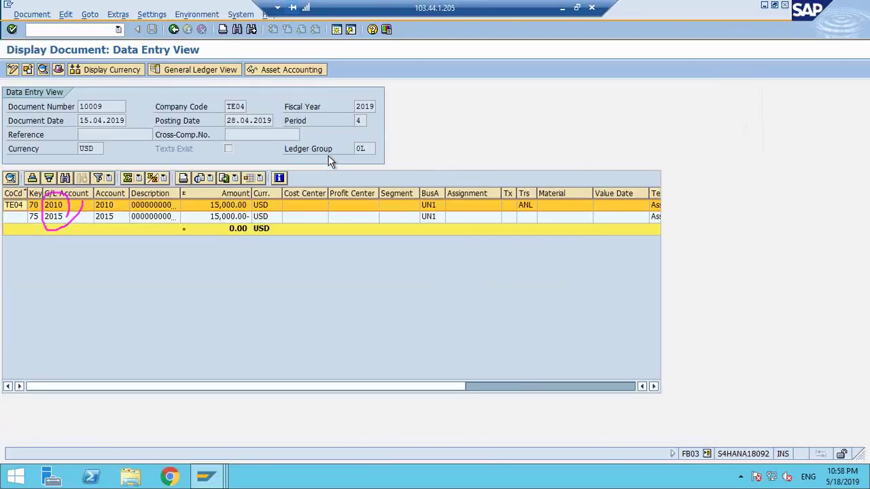
click(174, 29)
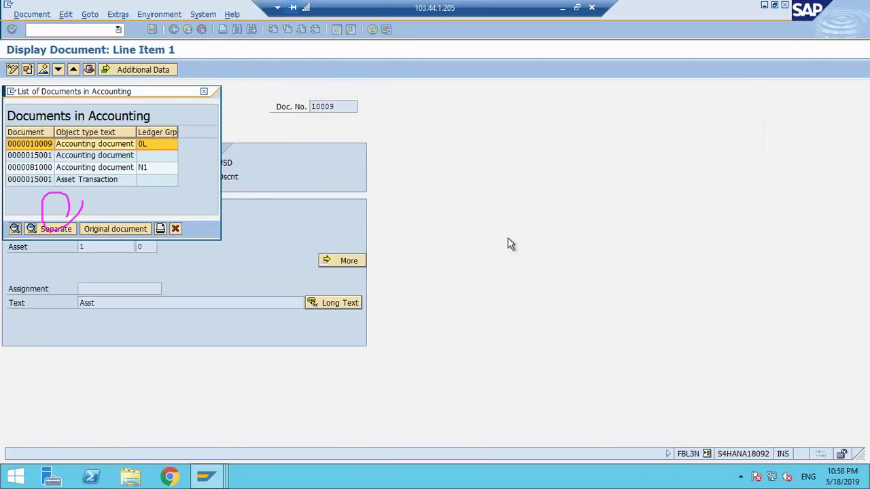
click(204, 91)
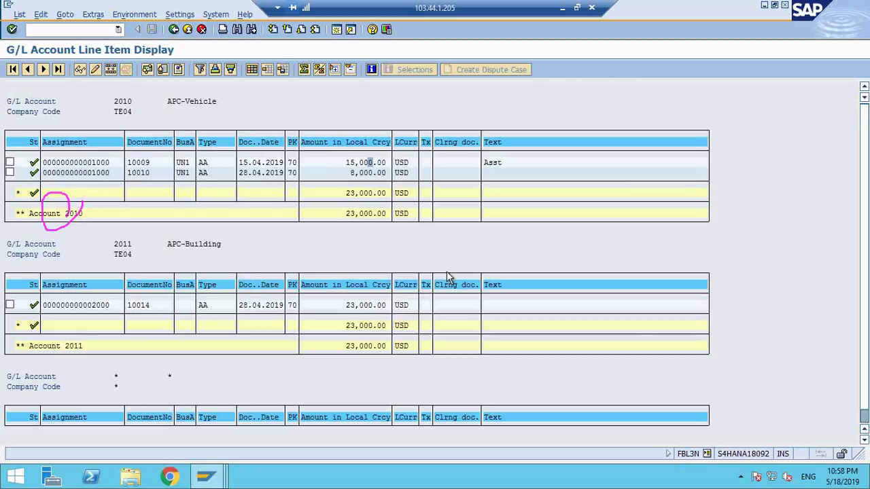
Open the 23,000.00 USD APC-Building line item, list its related accounting documents and display ledger group 0L document 10014.
double_click(361, 305)
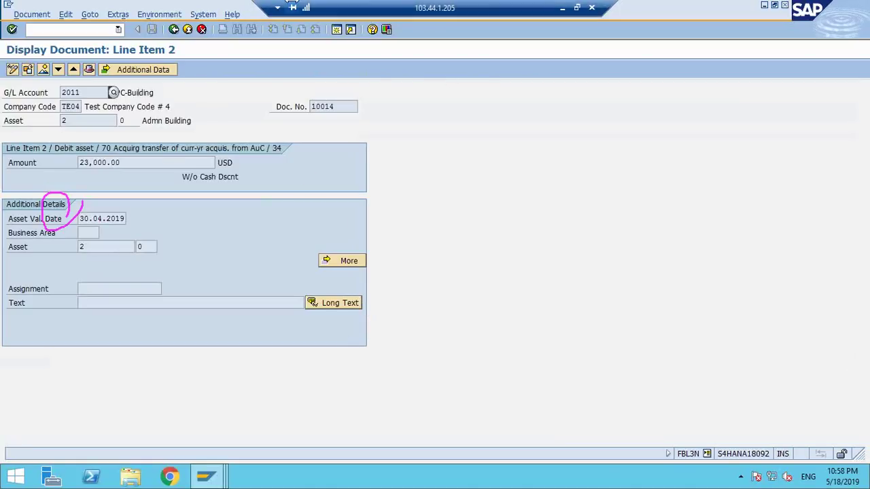
click(163, 14)
mouse_move(249, 85)
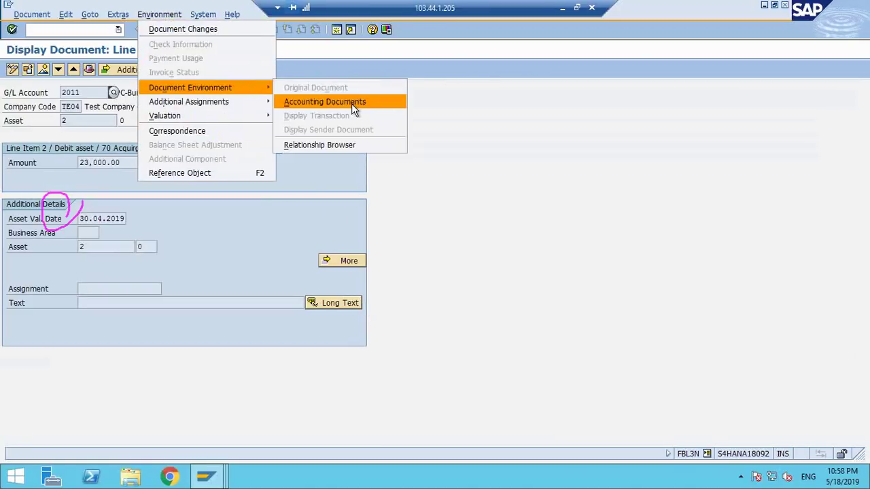
click(352, 104)
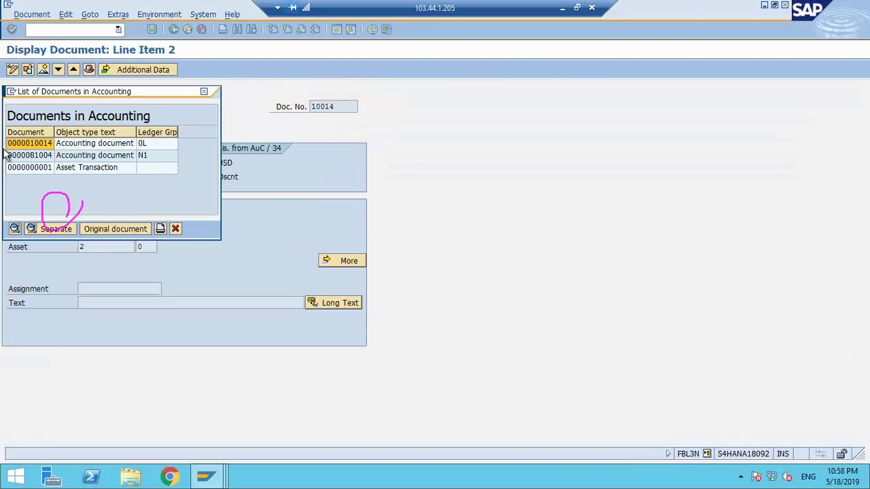
click(115, 144)
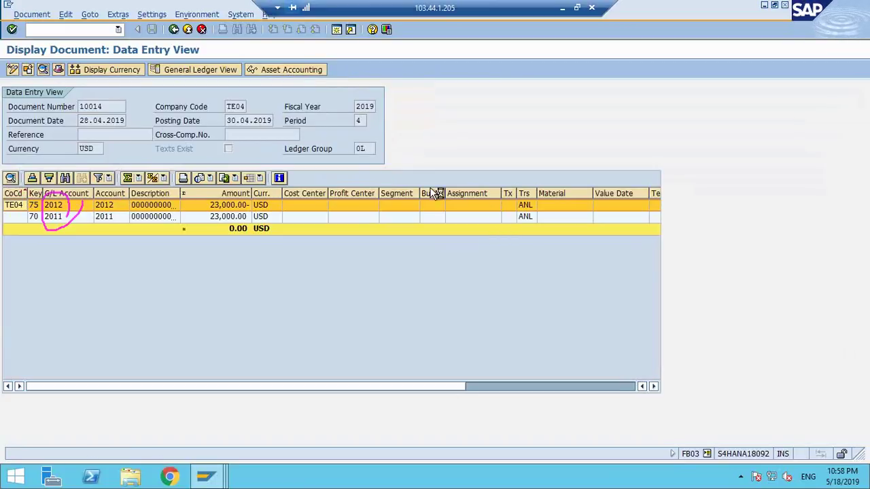
Show document 10014's asset accounting view under Generally Accepted Accounting Principles in USD document currency.
click(286, 69)
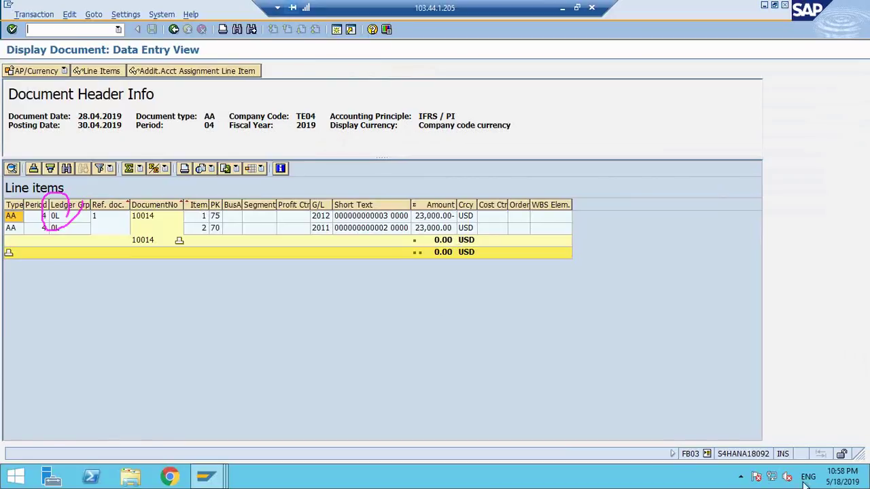
click(42, 71)
mouse_move(156, 100)
click(231, 100)
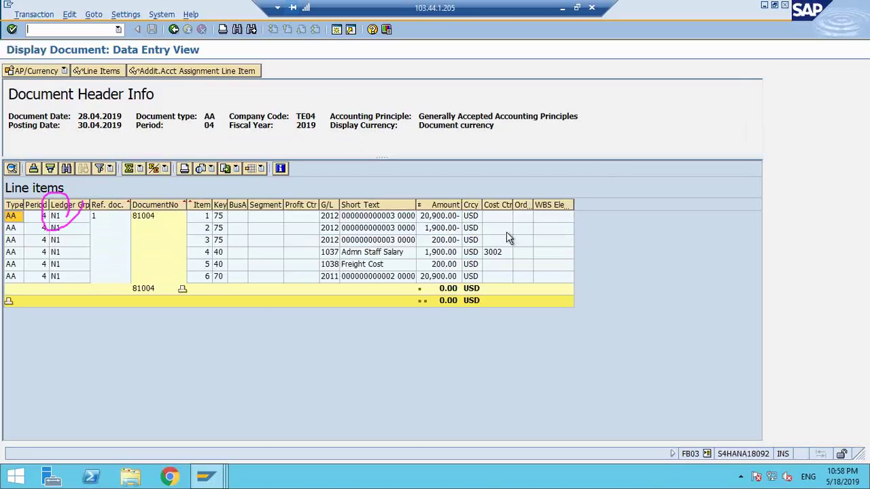
Highlight in turn the 1,900.00 USD credit on G/L 2012, the Admn Staff Salary line and the Freight Cost line.
click(434, 232)
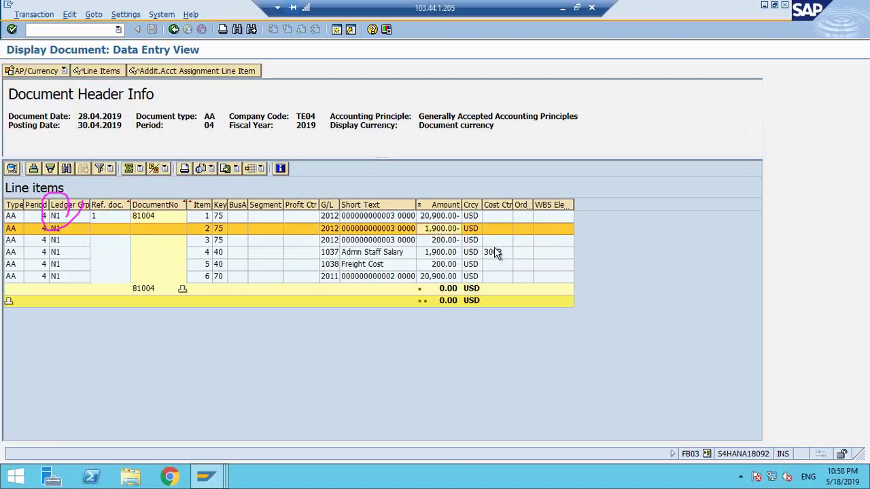
click(435, 253)
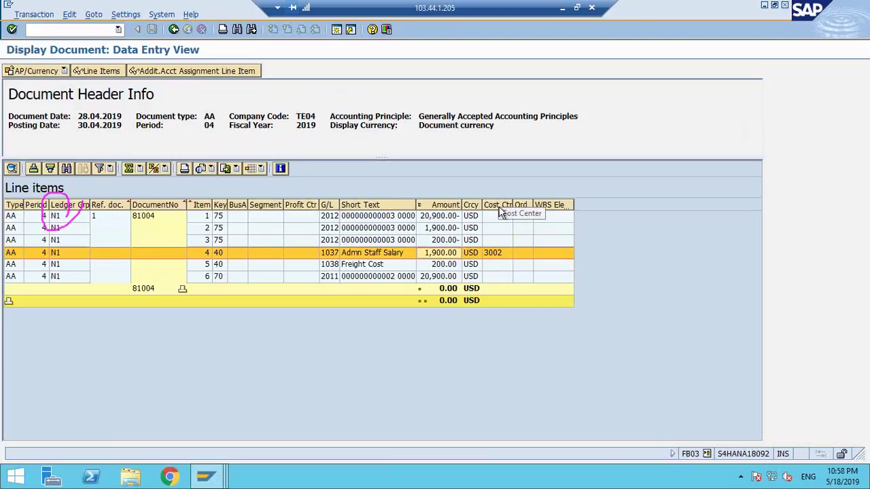
click(433, 266)
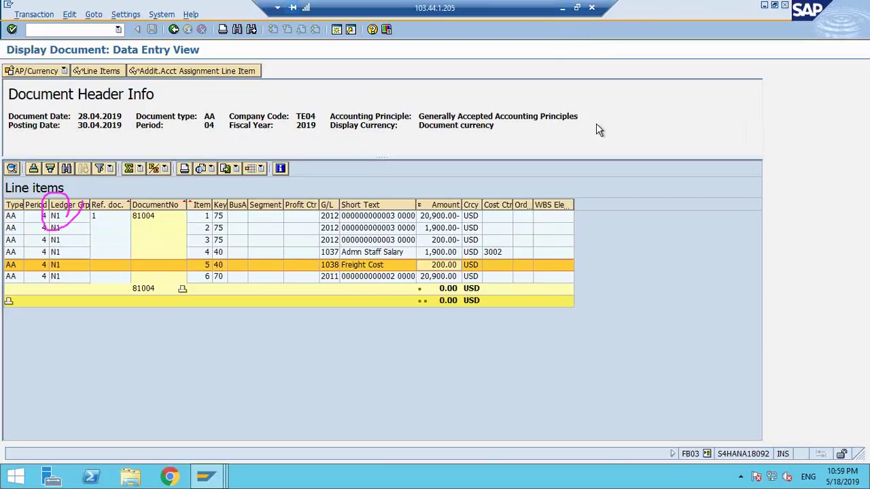
Switch to Paint and draw a 370 × 47 px text box over the S4 F02 course entry.
click(562, 8)
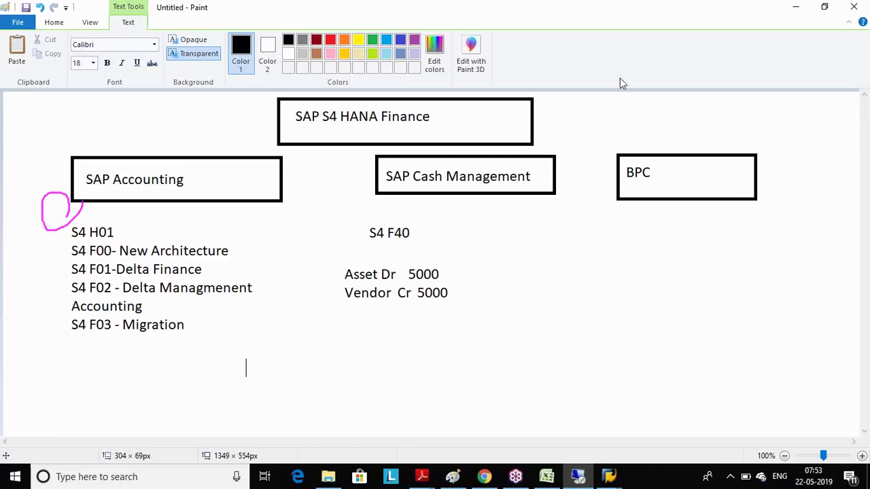
drag(60, 278, 295, 307)
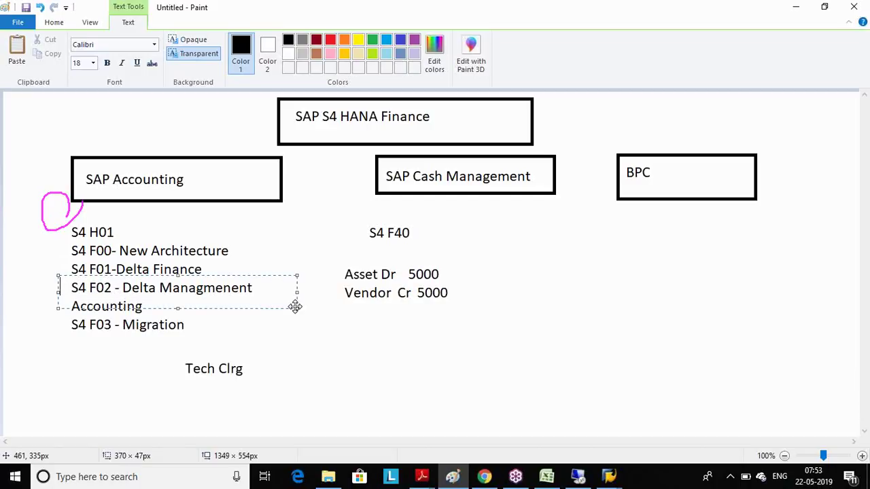
Switch to the remote SAP session and display the SAP Reference IMG through transaction SPRO.
click(593, 476)
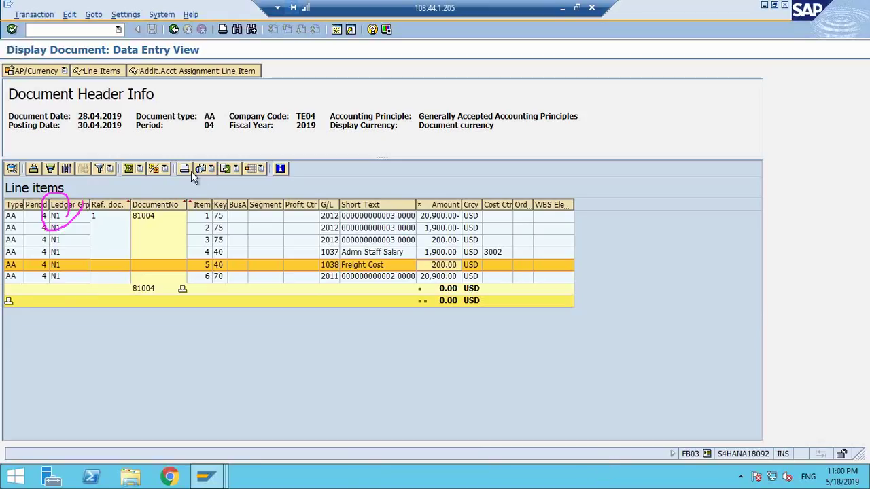
click(76, 29)
text(/nspro)
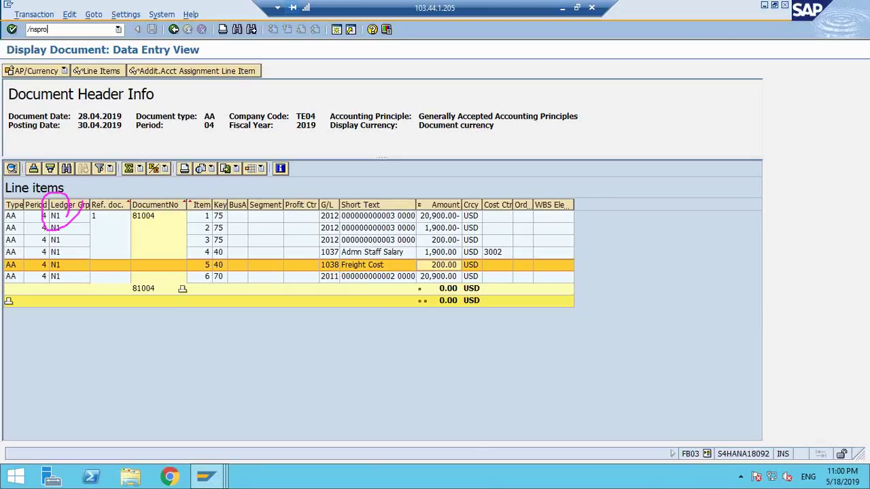
key(Return)
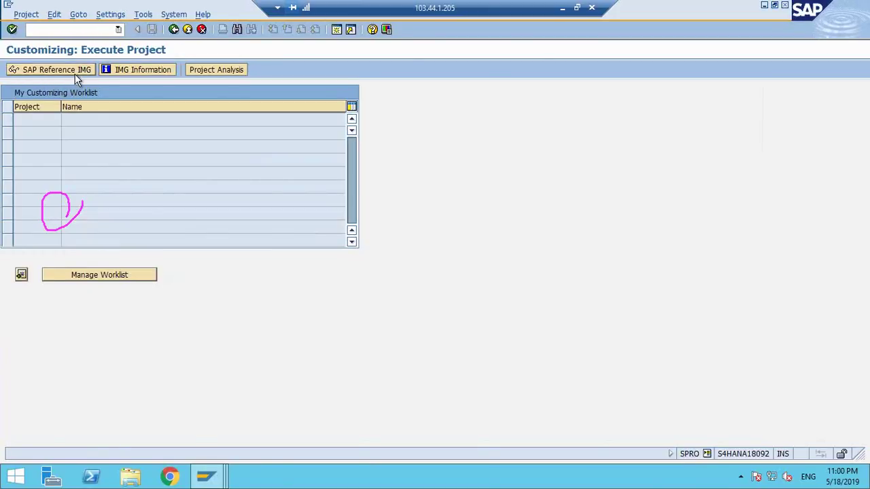
click(75, 70)
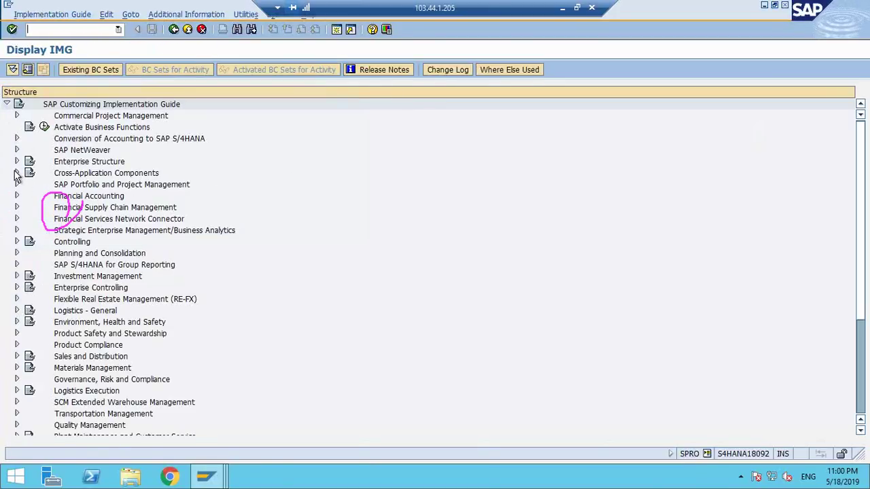
Under Conversion of Accounting to SAP S/4HANA, expand Preparations and Migration of Customizing down to the Controlling activities.
click(17, 161)
click(17, 161)
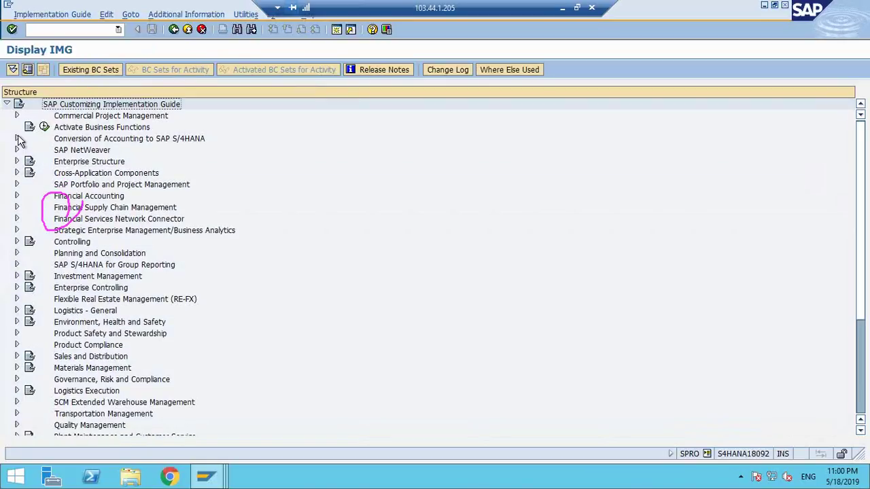
click(17, 138)
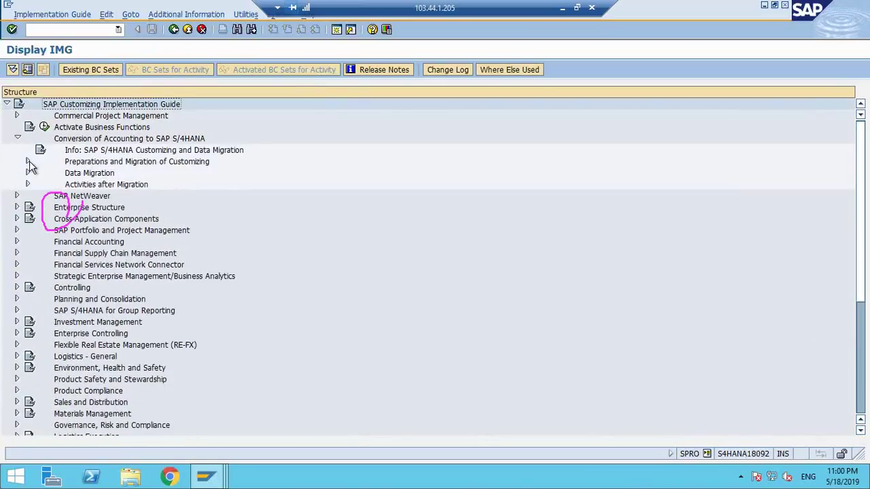
click(28, 162)
click(253, 233)
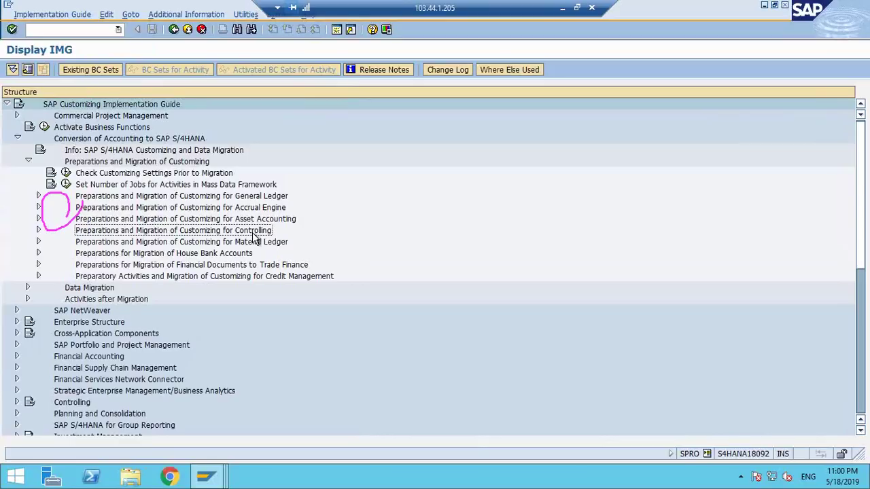
click(38, 231)
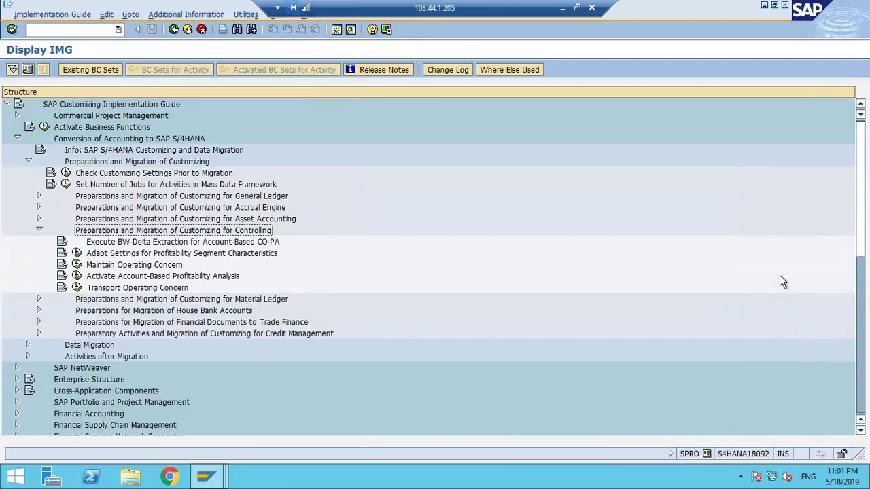
Run transaction KEBC and set operating concern TE01 with account-based profitability analysis.
click(67, 28)
text(/n)
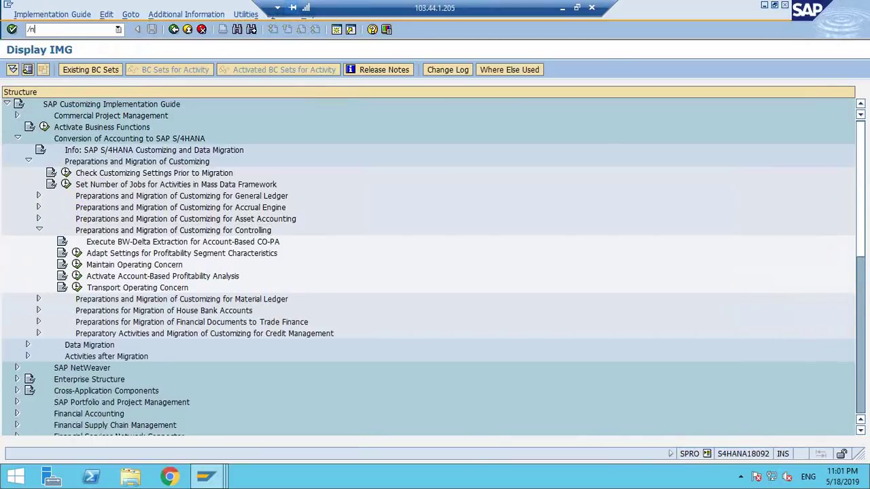
text(bc)
key(Return)
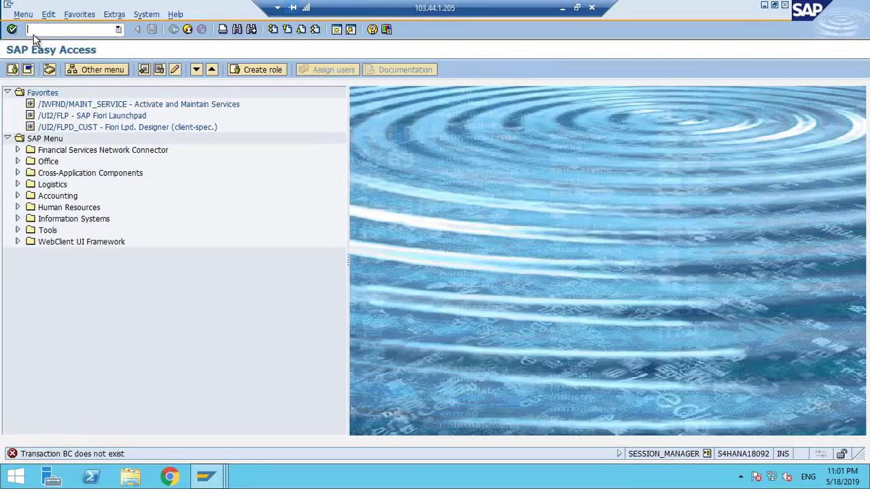
text(kebc)
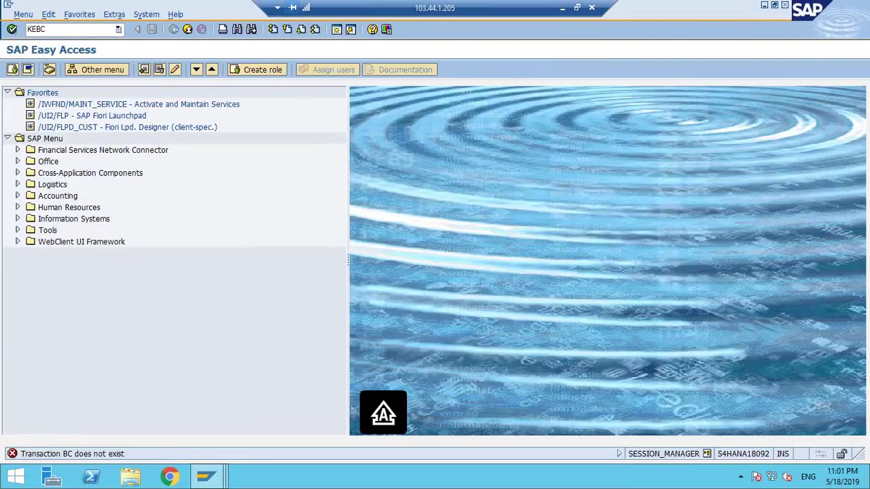
key(Return)
click(71, 225)
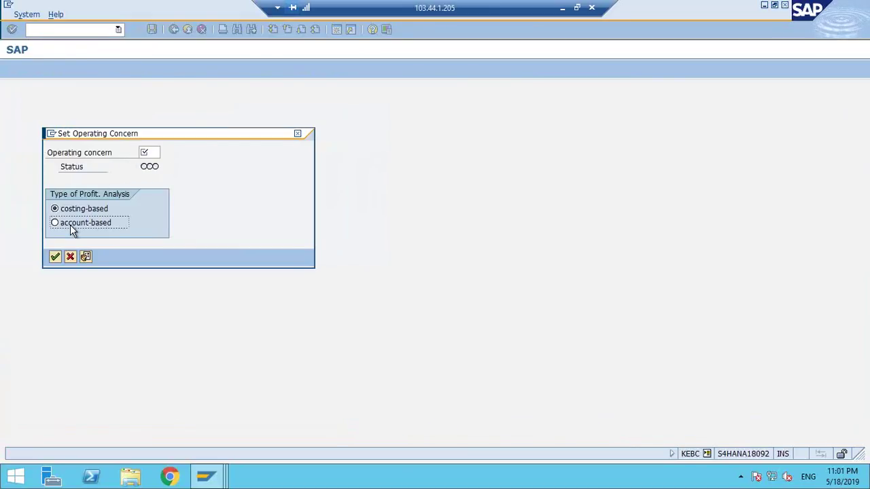
key(shift+Tab)
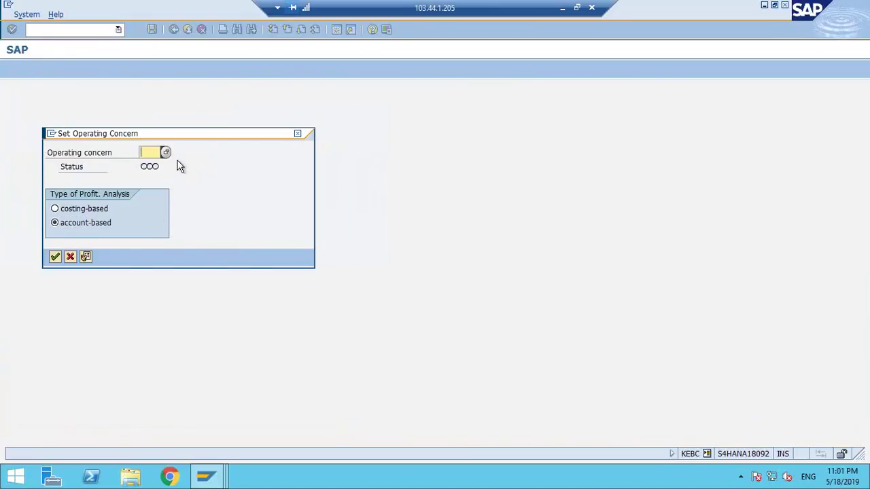
text(TE01)
key(Return)
Display the actual profitability line items for company code TE04 in transaction KE24.
text(KE24)
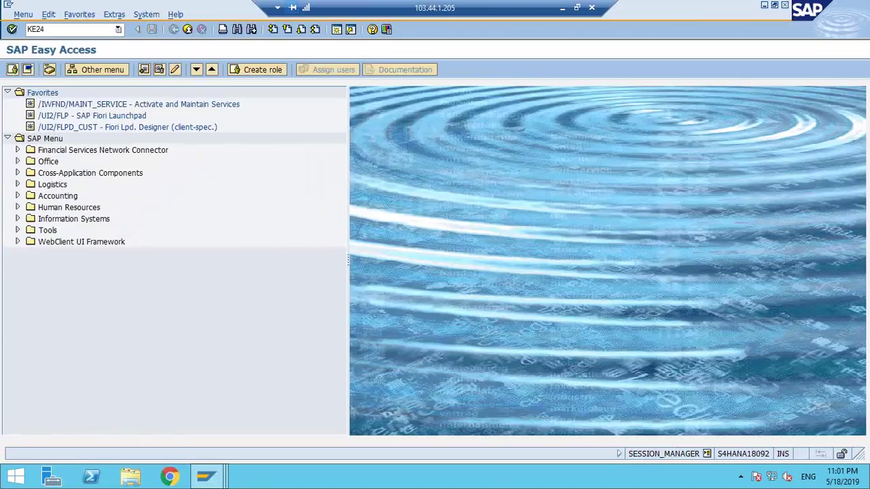
key(Return)
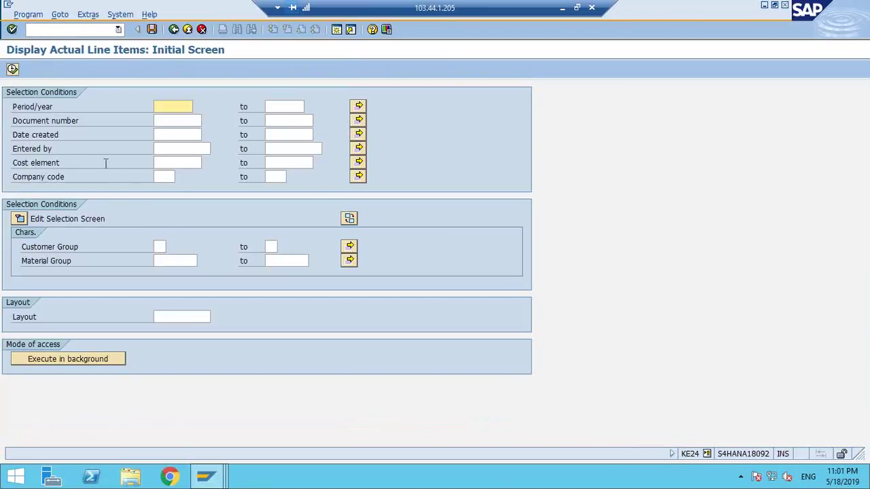
click(163, 176)
text(TE04)
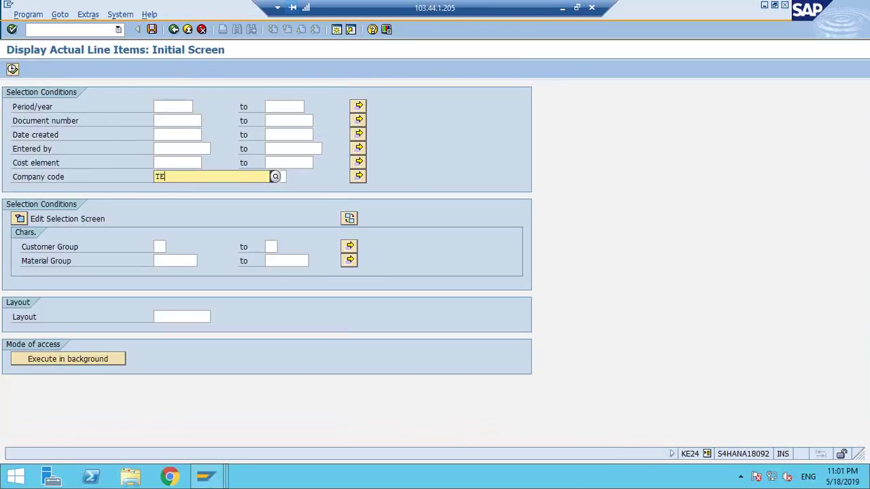
click(12, 70)
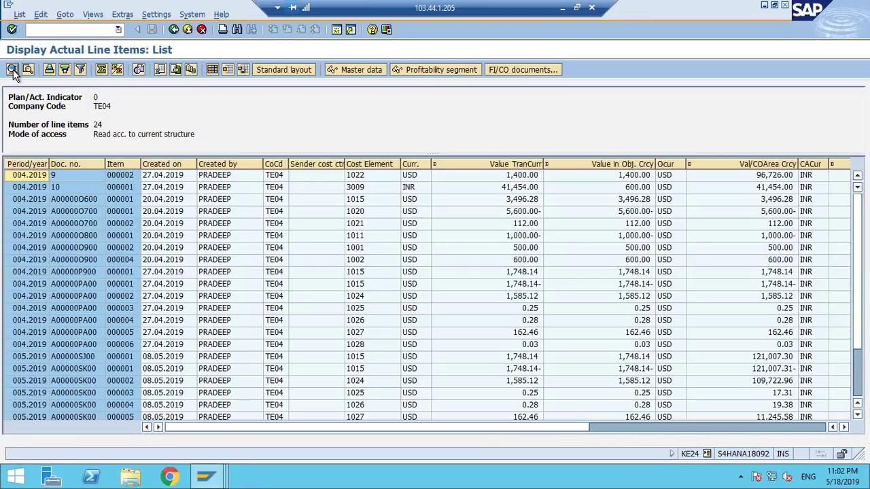
Switch to the G/L Account Line Item Display session and start transaction CK13N there.
mouse_move(206, 476)
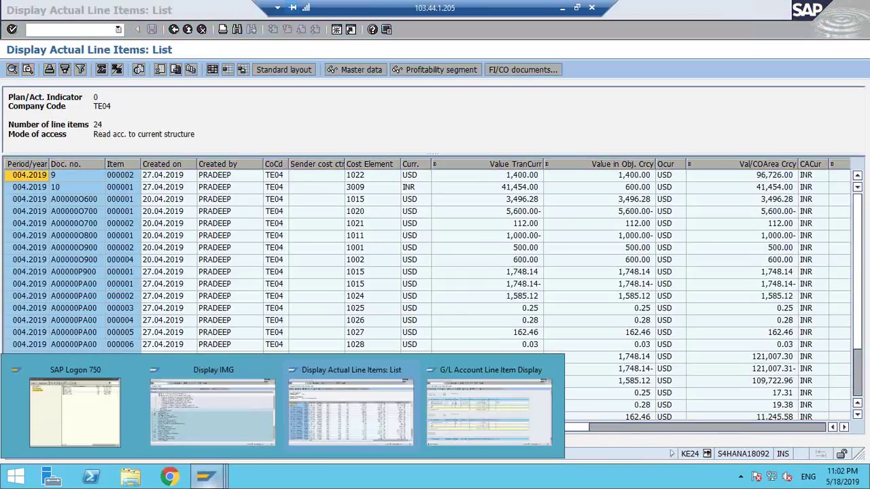
click(435, 411)
click(56, 30)
text(/N)
key(BackSpace)
key(BackSpace)
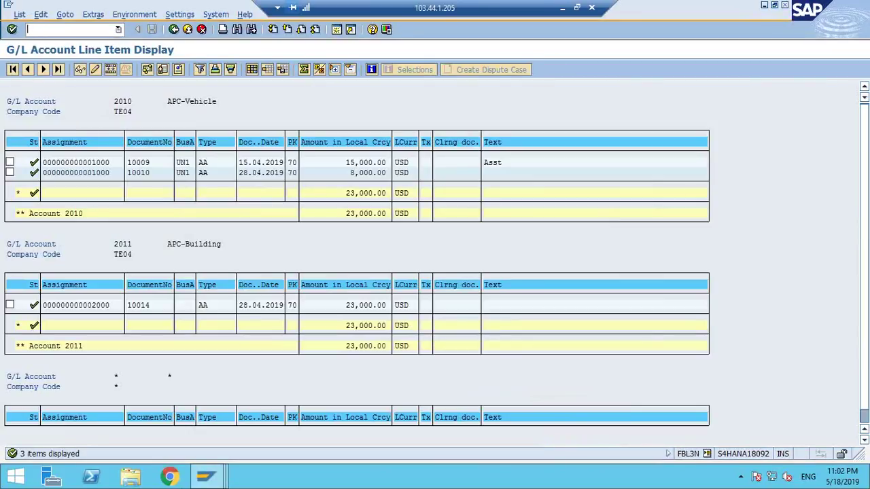
text(/NCK13N)
key(Return)
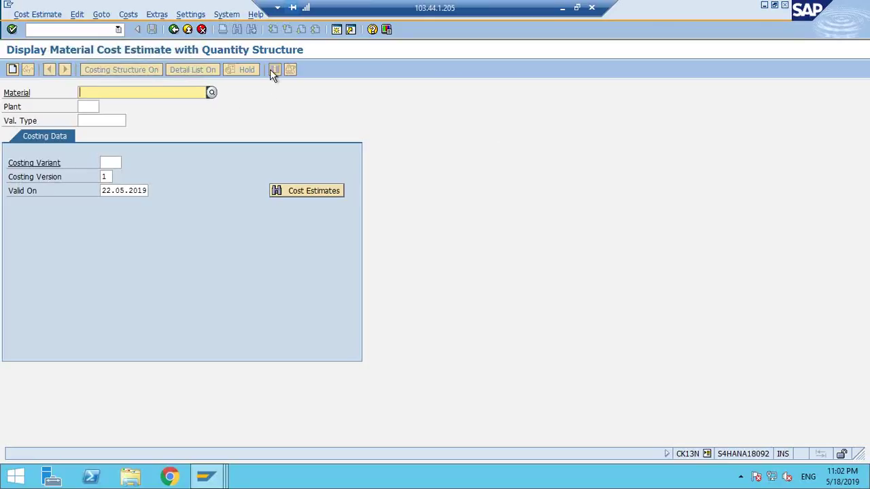
Open a new session and run the MM60 materials list for plant TE4.
click(350, 29)
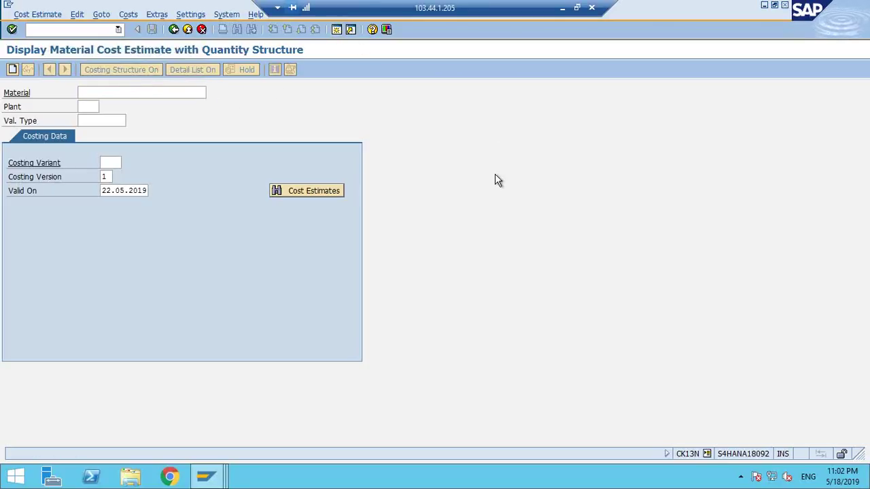
text(MM60)
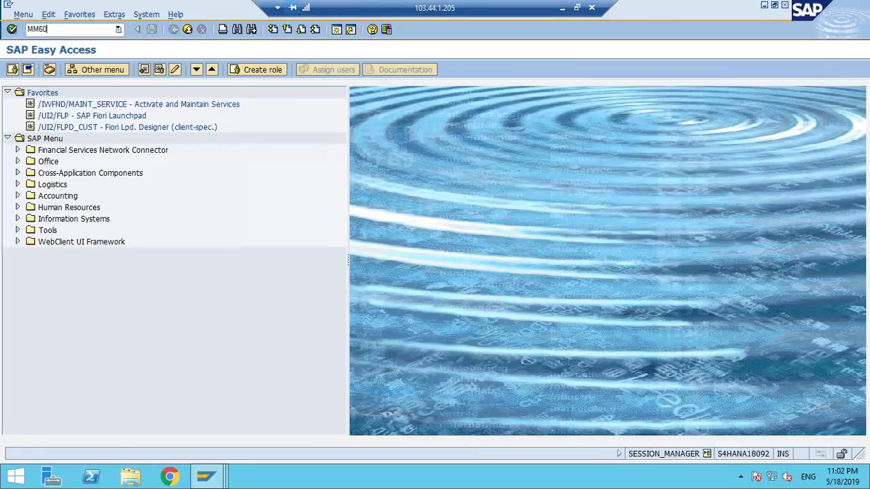
key(Return)
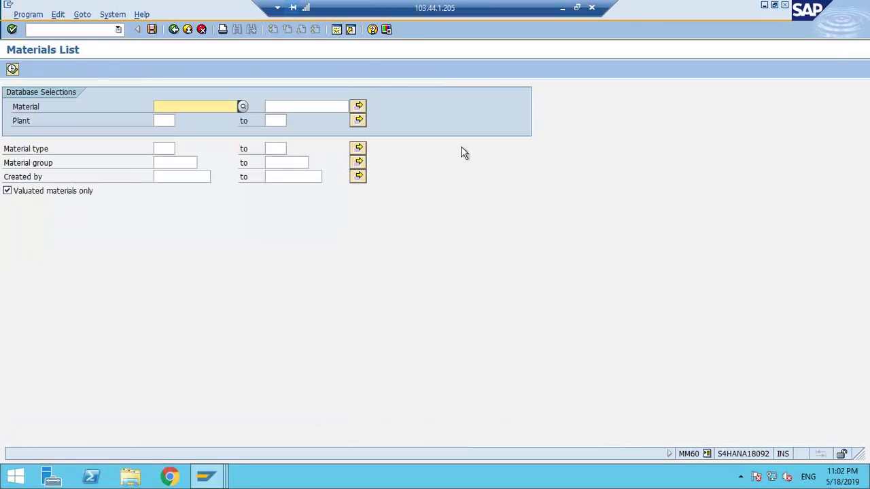
click(165, 120)
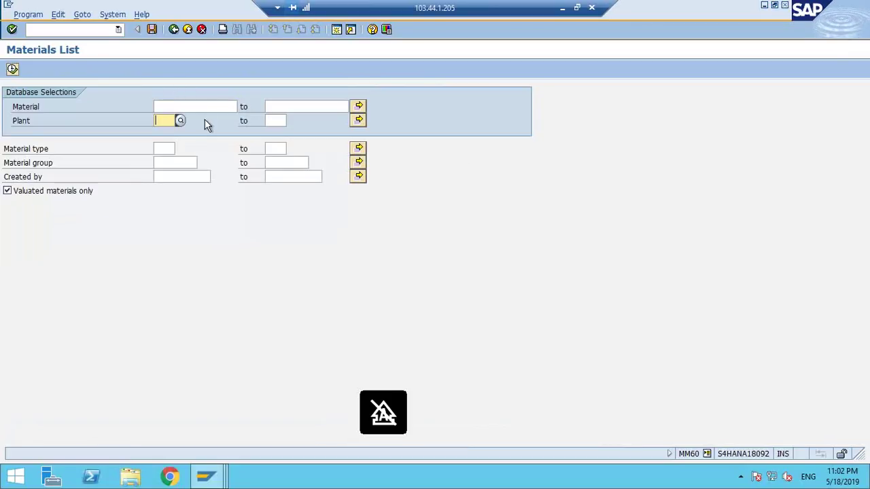
text(te4)
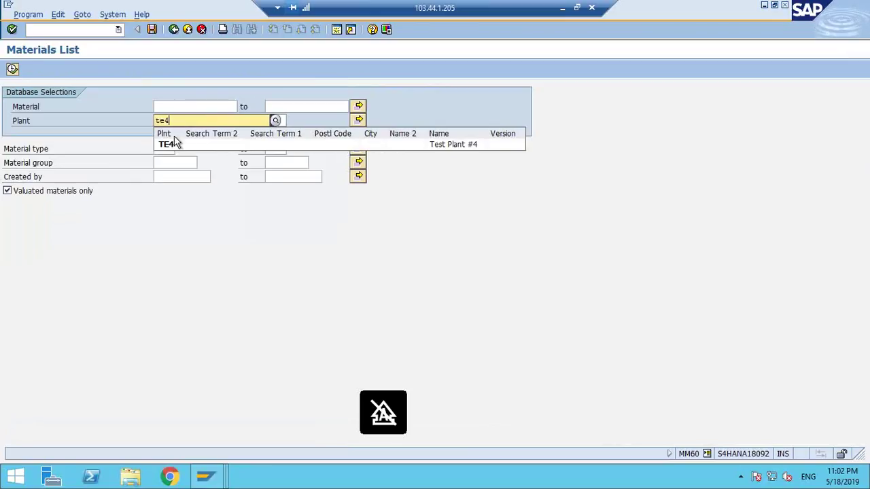
click(171, 142)
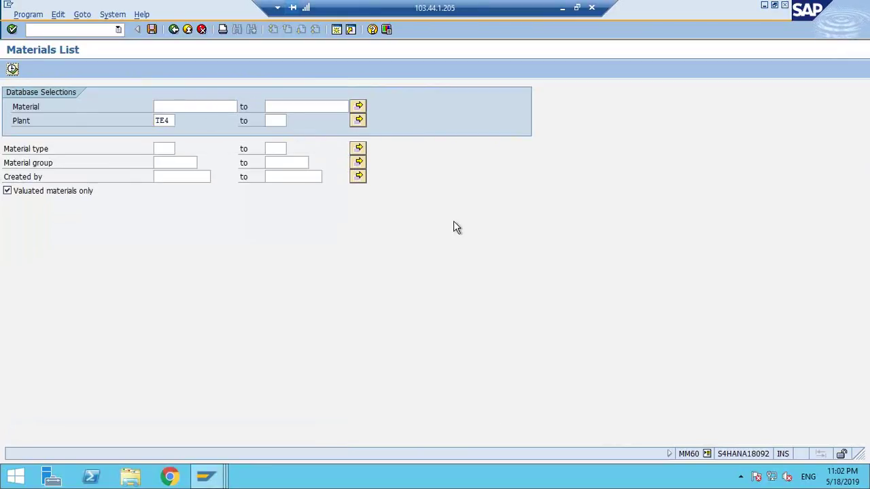
click(13, 69)
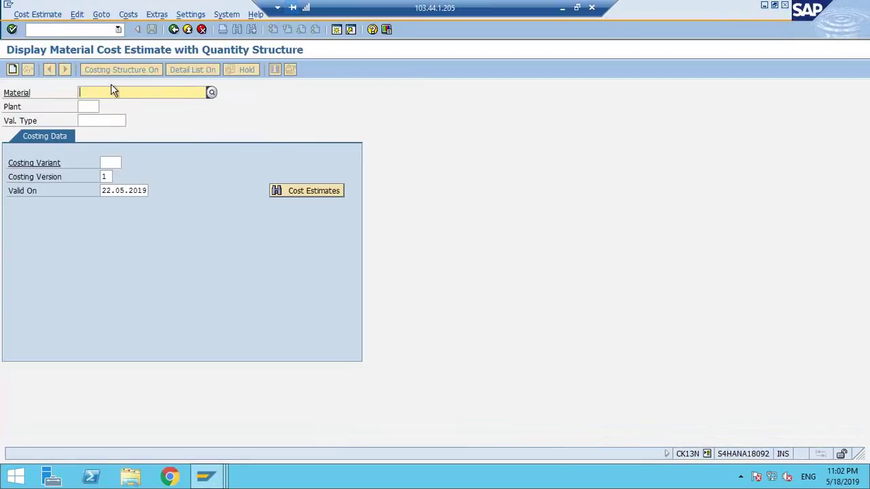
Display the CK13N cost estimate for material 197 in plant TE4 with costing variant TE4.
text(197)
key(Return)
click(88, 107)
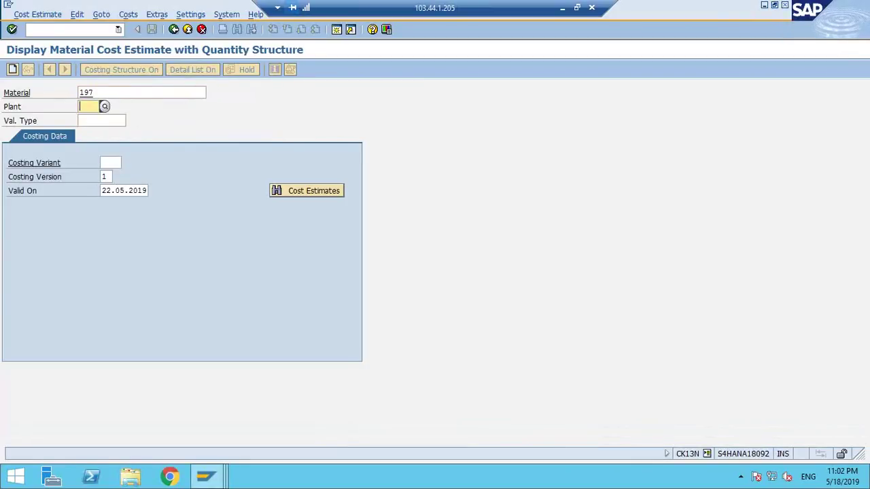
text(te4)
key(Return)
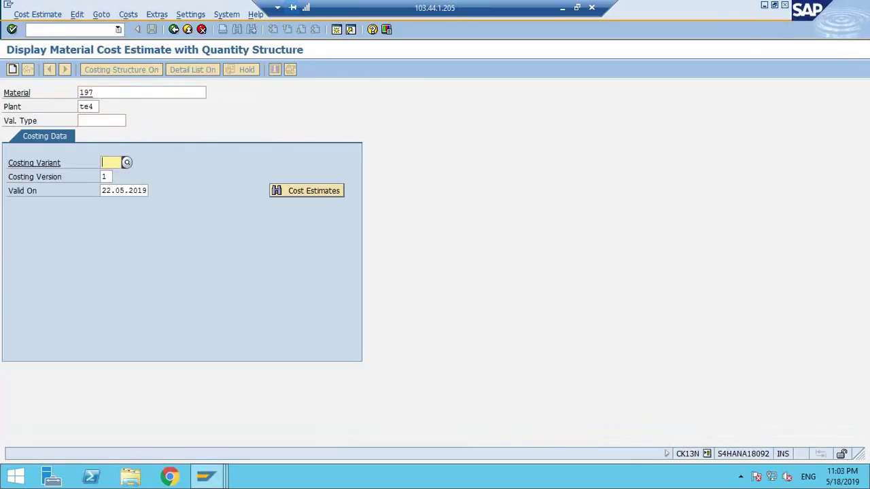
text(te4)
click(270, 213)
key(Return)
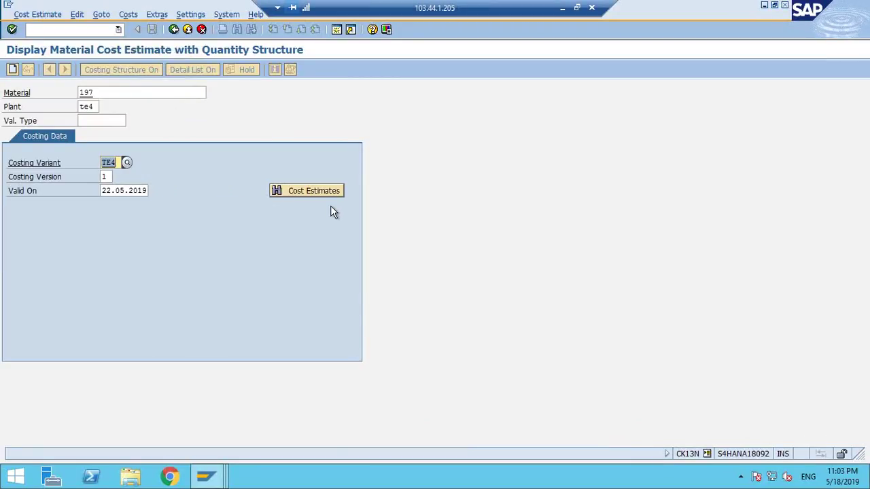
key(Return)
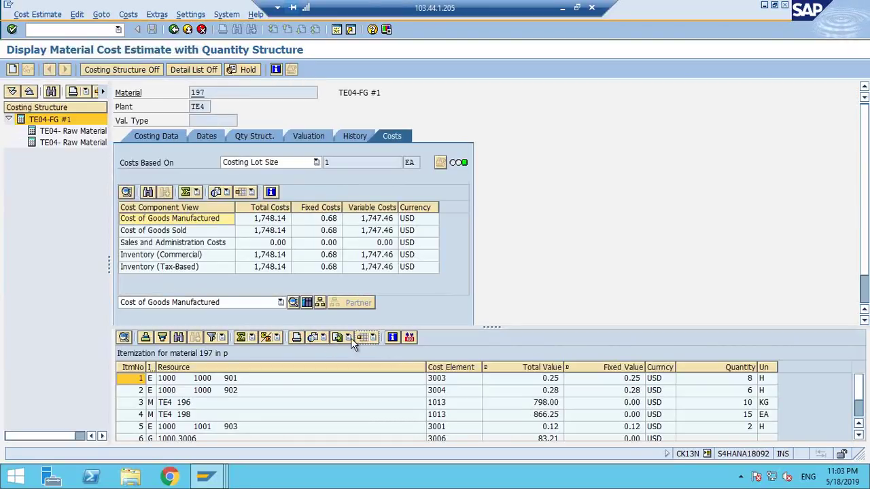
Show the itemization for material 197 as List Output and open another new session.
click(348, 338)
click(310, 353)
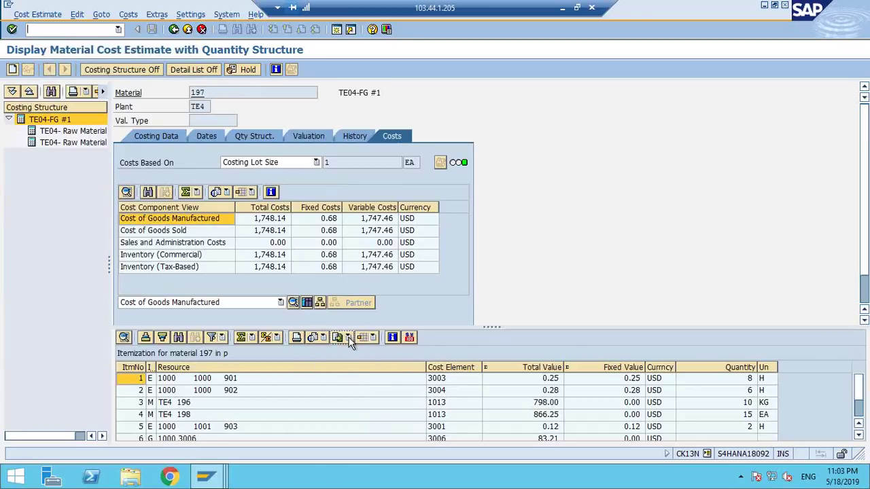
click(337, 340)
click(578, 254)
click(318, 338)
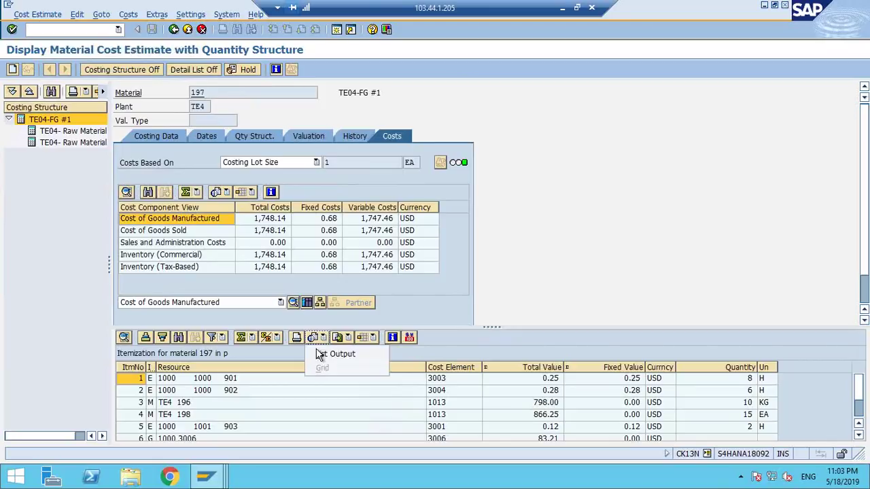
click(336, 354)
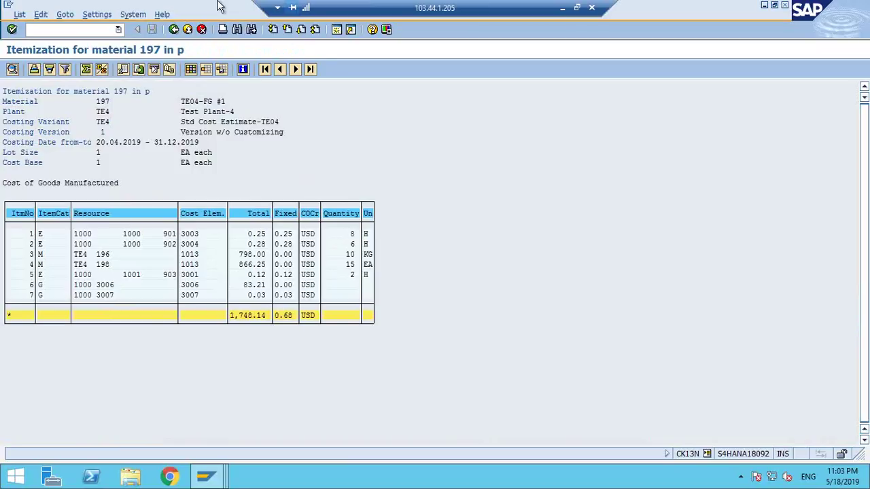
click(336, 29)
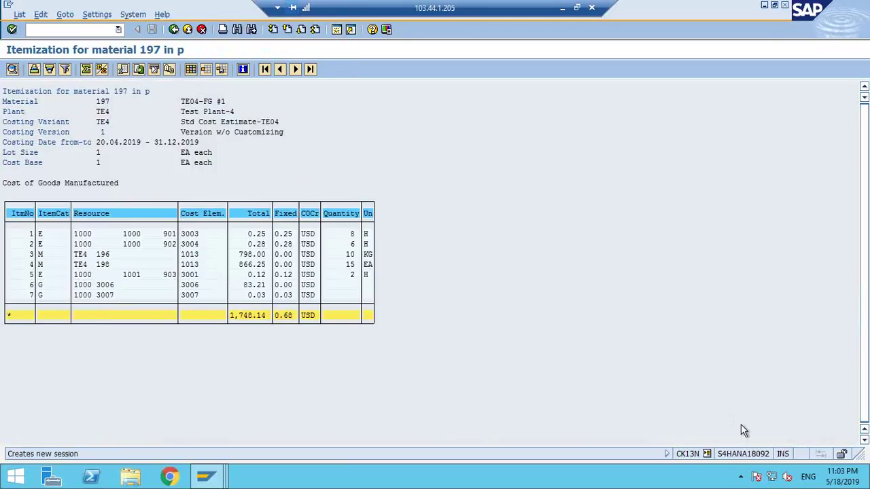
Run transaction FBL3N for COGS account 1015 in company code TE04, picking the account from chart of accounts TE04.
text(fbl3n)
key(Return)
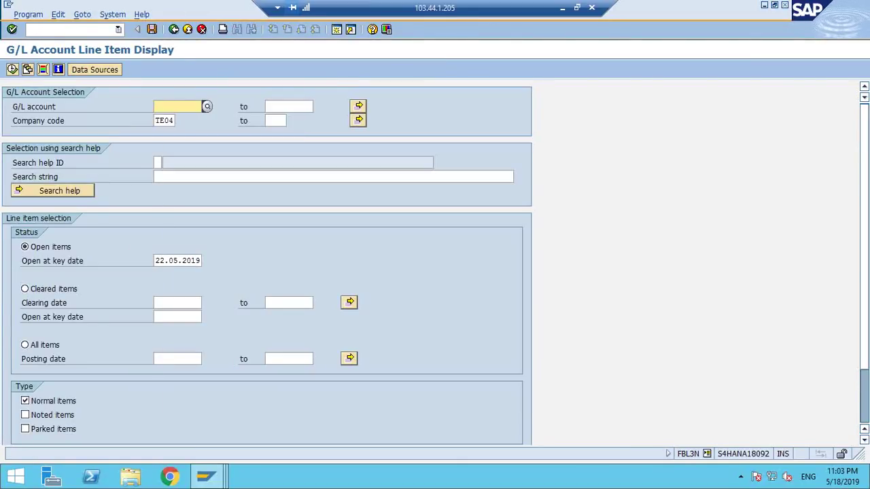
click(208, 105)
text(te04)
key(Return)
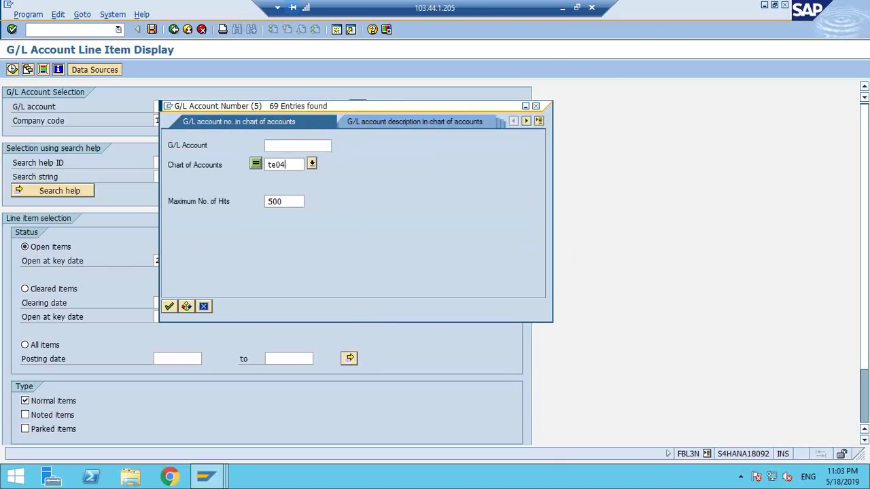
double_click(242, 264)
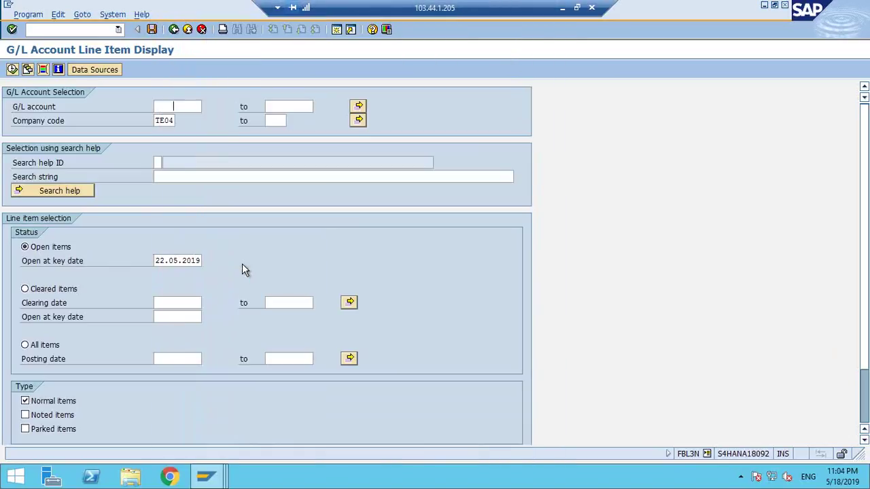
key(F8)
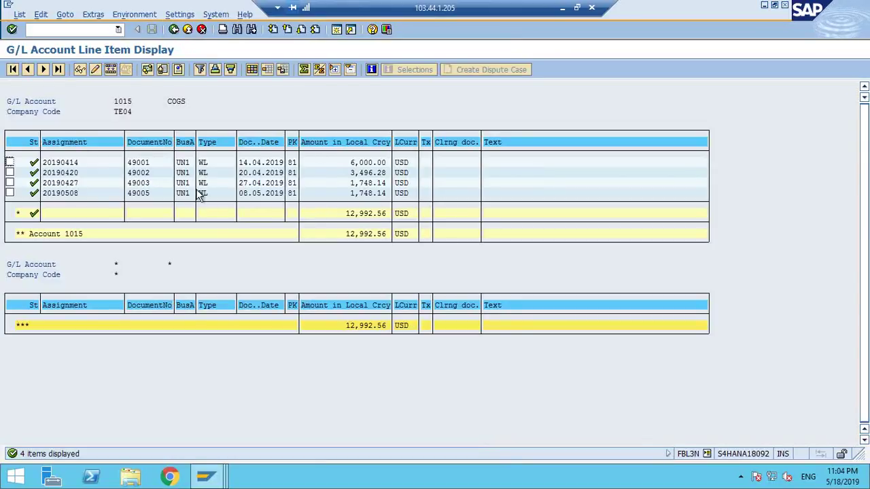
Open the COGS line item dated 14.04.2019 and view its original material document and the related FI documents.
double_click(371, 167)
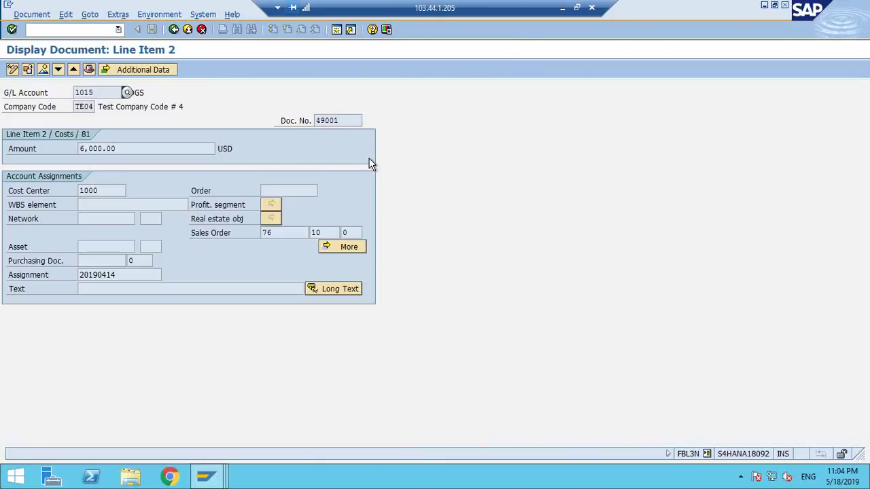
click(178, 14)
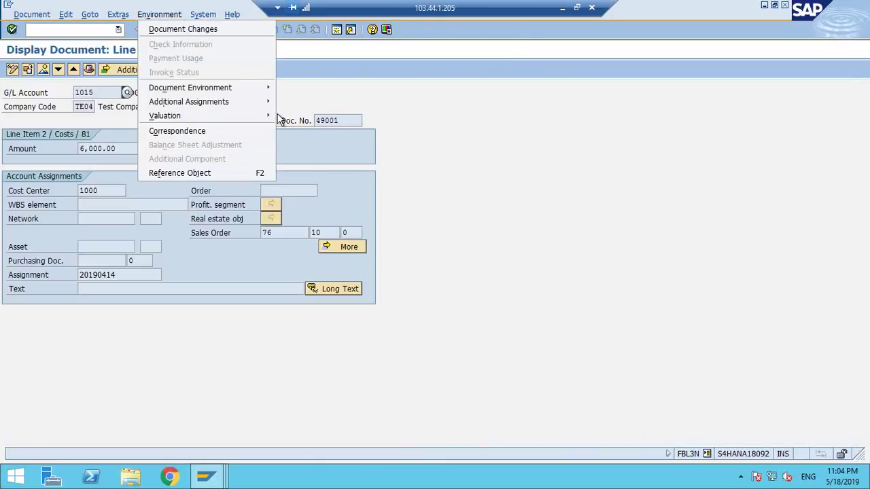
mouse_move(263, 86)
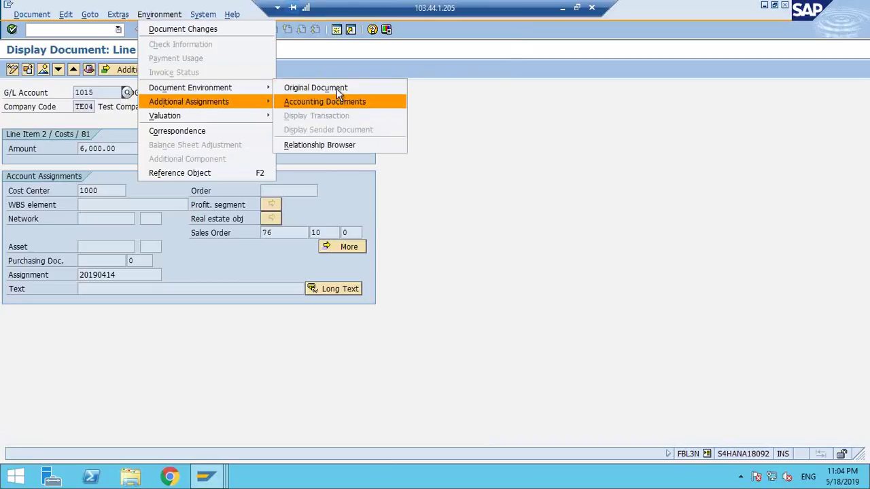
click(336, 88)
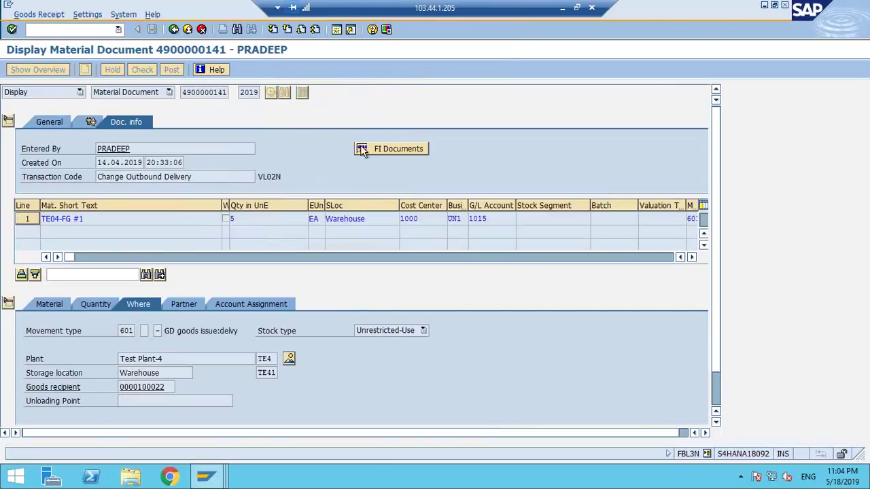
click(394, 149)
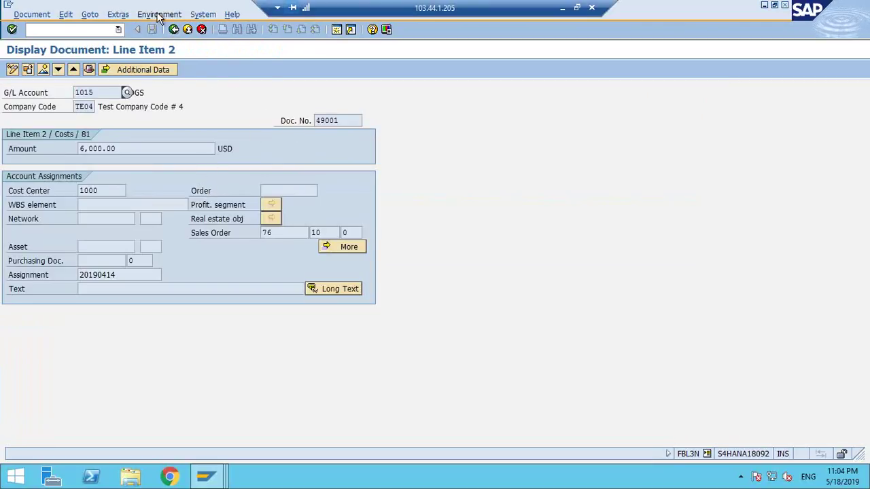
List the line item's documents in accounting and go through the controlling, material ledger and accounting document entries.
click(159, 14)
mouse_move(254, 87)
click(309, 101)
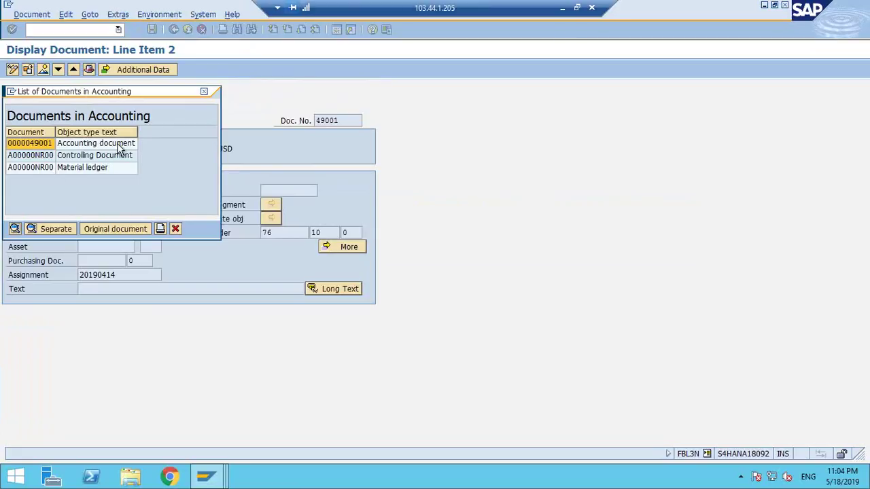
click(78, 156)
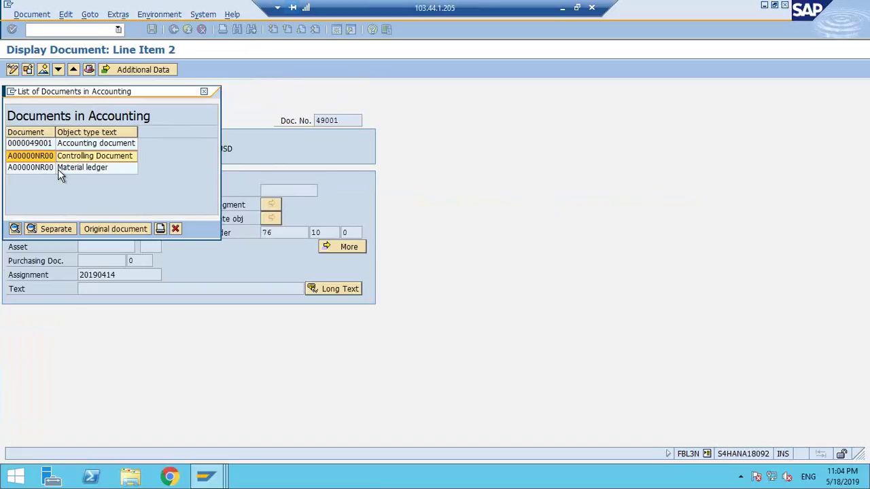
click(59, 168)
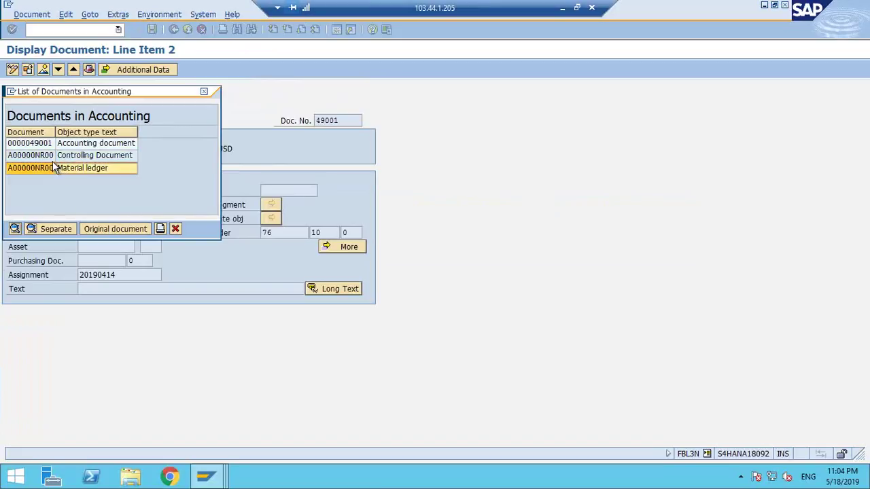
click(87, 145)
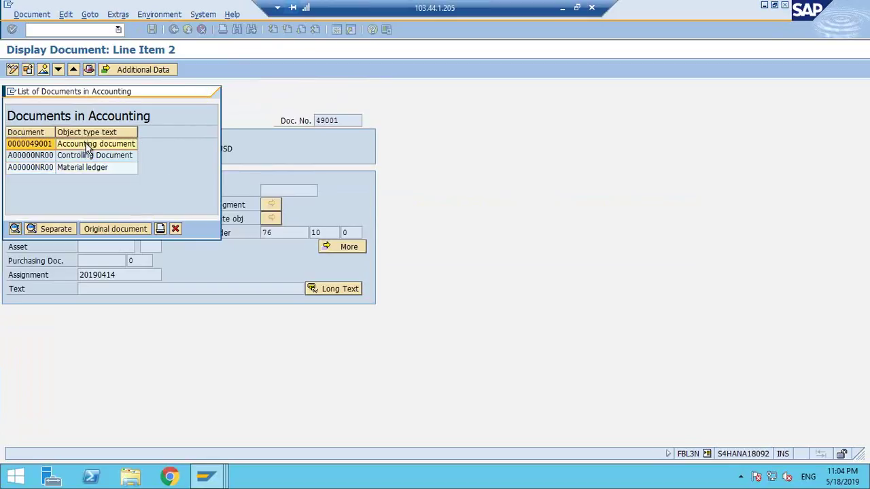
Display the accounting document, examine its FG Stock and COGS postings, and return to the line item list.
double_click(87, 145)
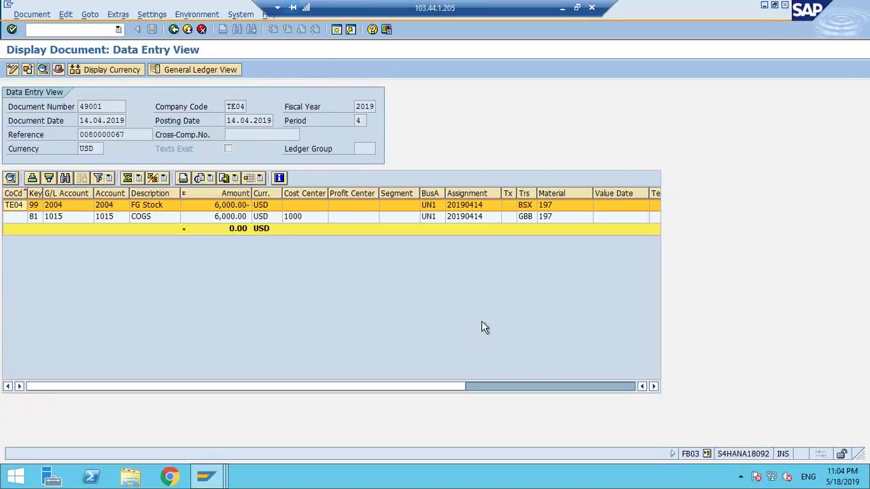
click(150, 216)
click(304, 227)
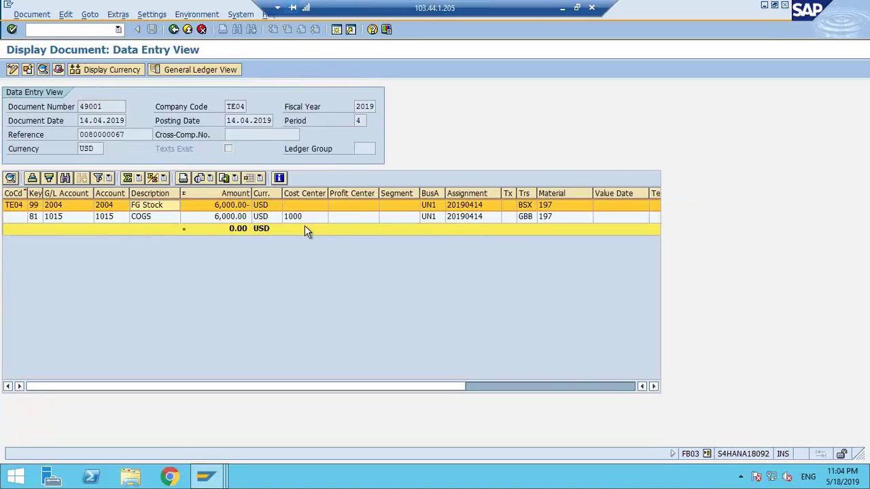
click(174, 29)
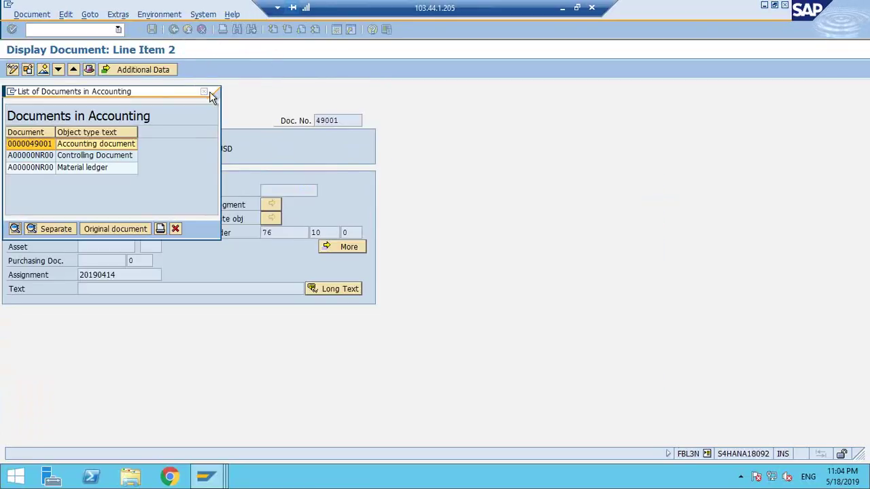
click(211, 91)
click(174, 29)
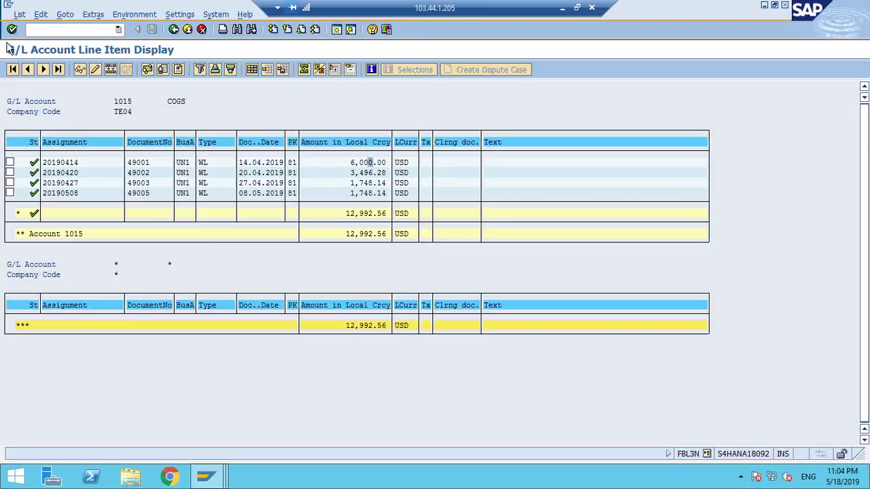
Return to SAP Easy Access and start the general ledger's G/L Account Line Item Display G/L View (FAGLL03).
click(60, 29)
text(/n)
key(Return)
click(18, 196)
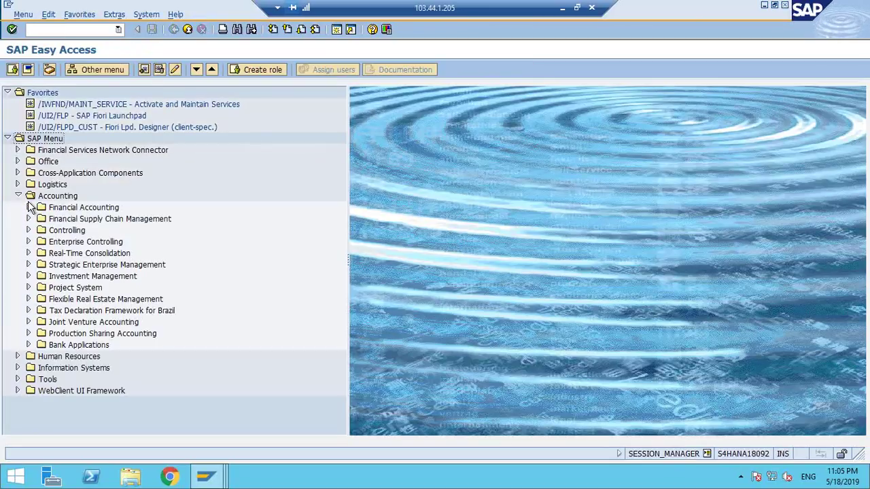
click(28, 207)
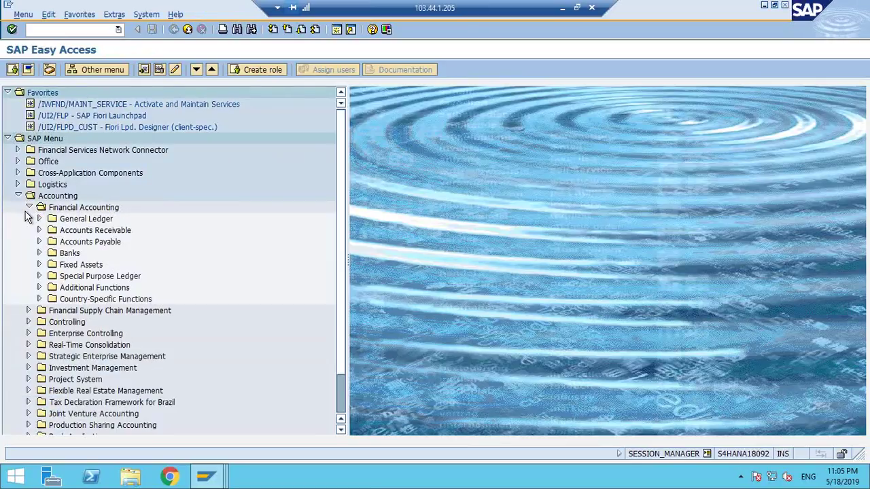
click(39, 219)
click(40, 220)
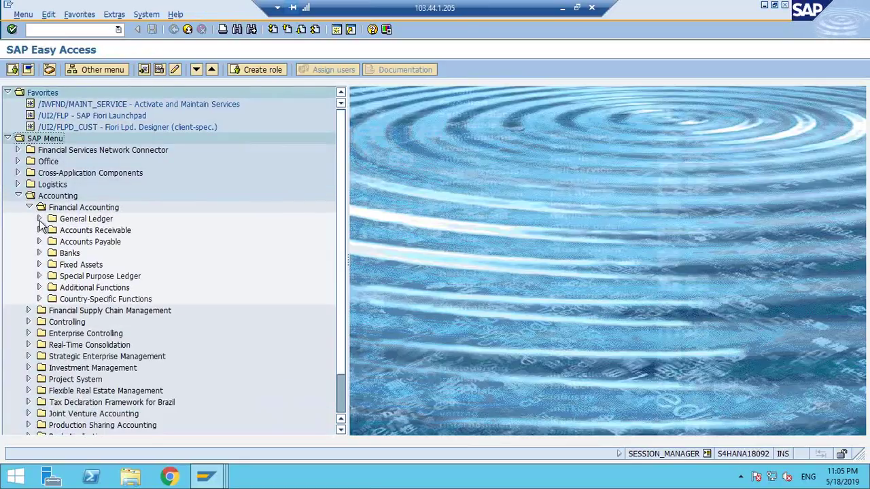
click(40, 219)
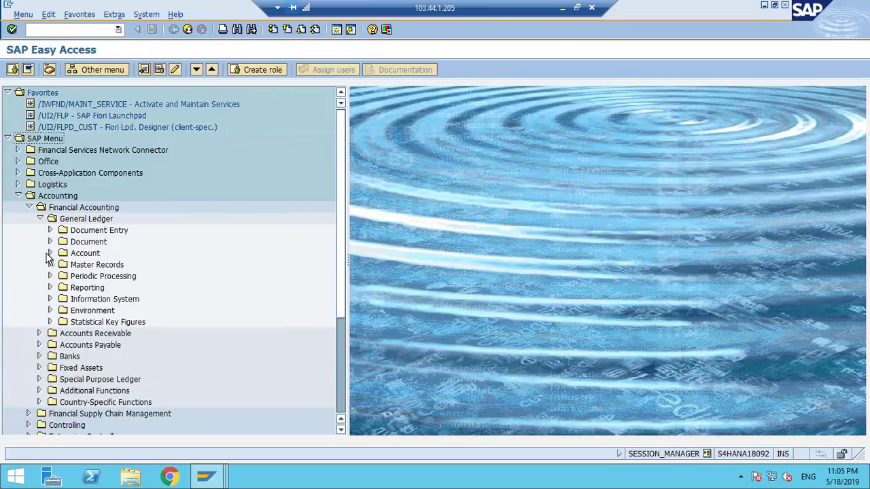
click(50, 254)
double_click(171, 273)
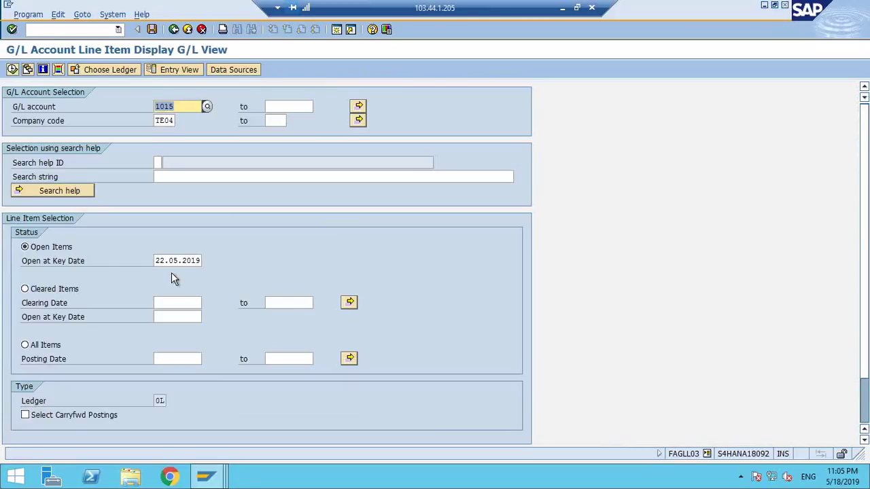
Run the G/L view line item display for COGS account 1015 in company code TE04, ledger 0L.
click(208, 107)
click(284, 165)
text(te04)
key(Return)
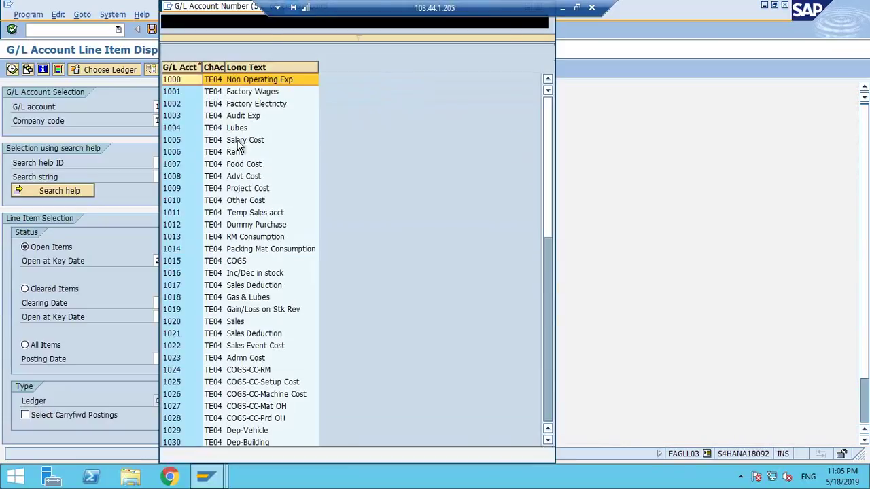
double_click(252, 228)
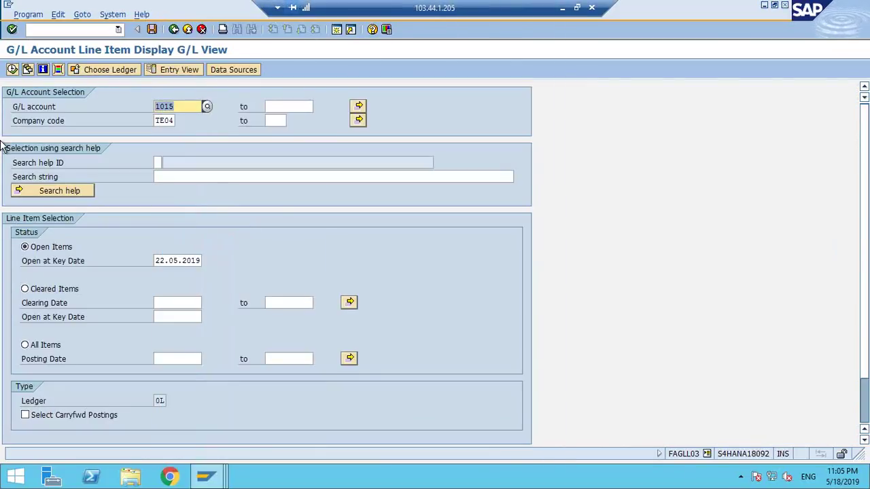
click(13, 69)
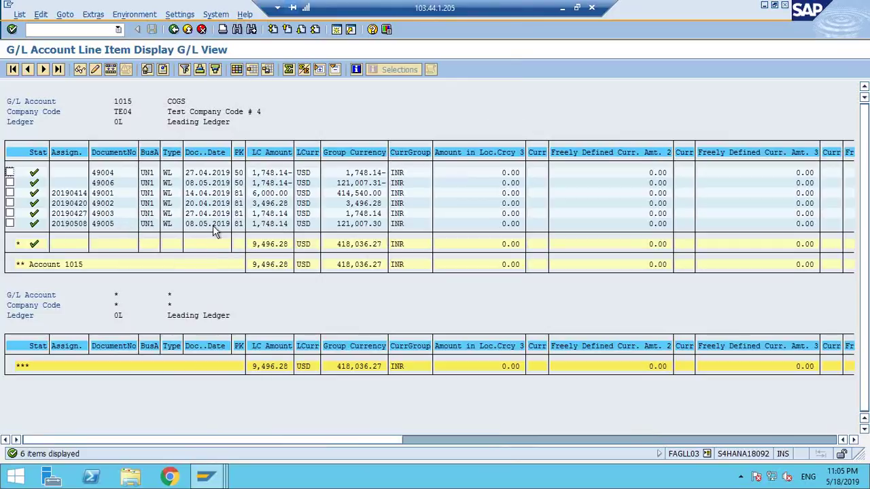
Rerun the COGS line item display for all items with posting dates from 27.04.2019 to 27.04.2019.
click(174, 29)
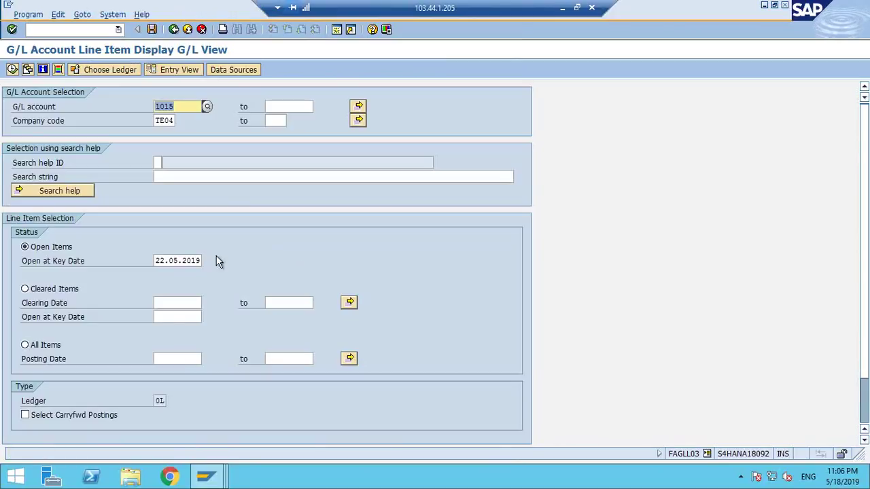
click(46, 345)
click(191, 359)
text(27.04)
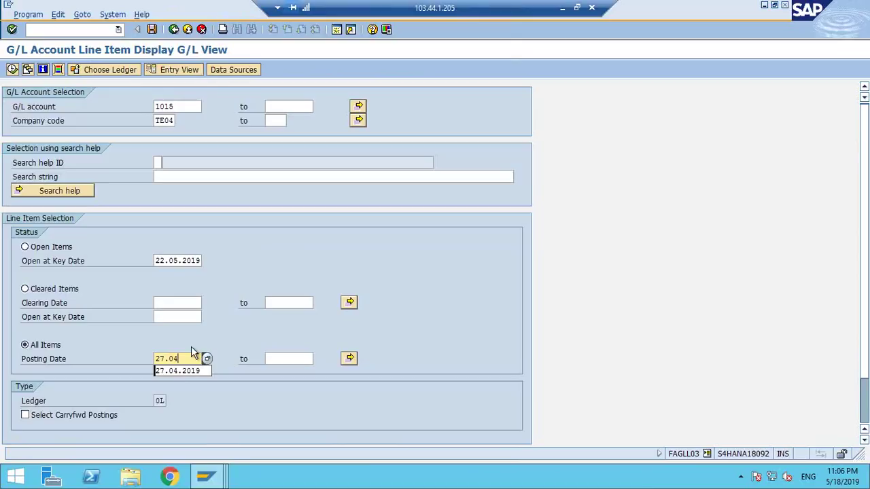
key(Tab)
key(shift+Tab)
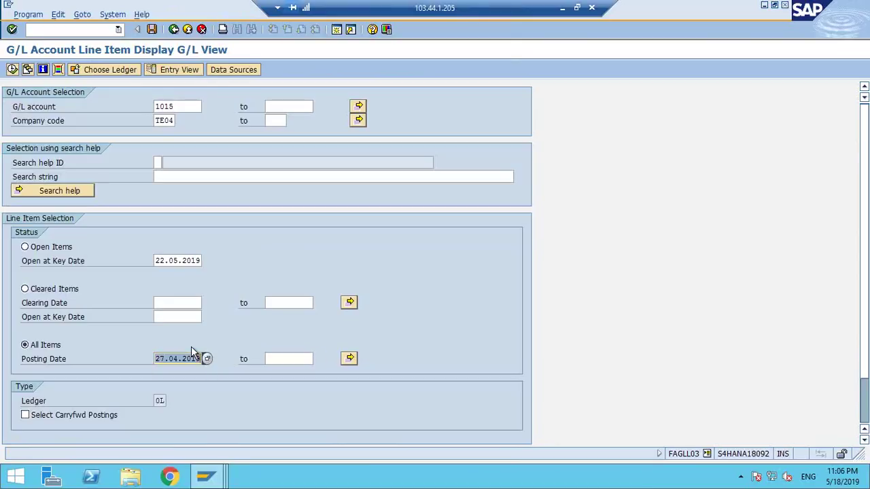
key(ctrl+c)
key(Tab)
key(ctrl+v)
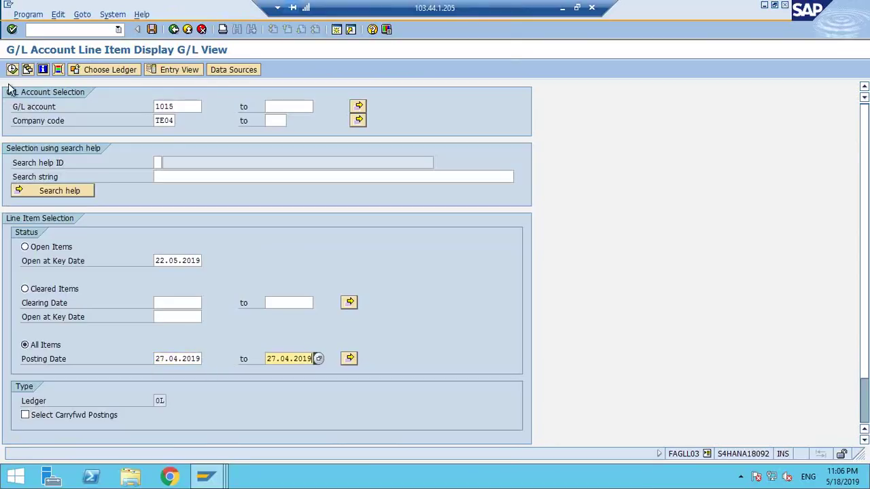
key(F8)
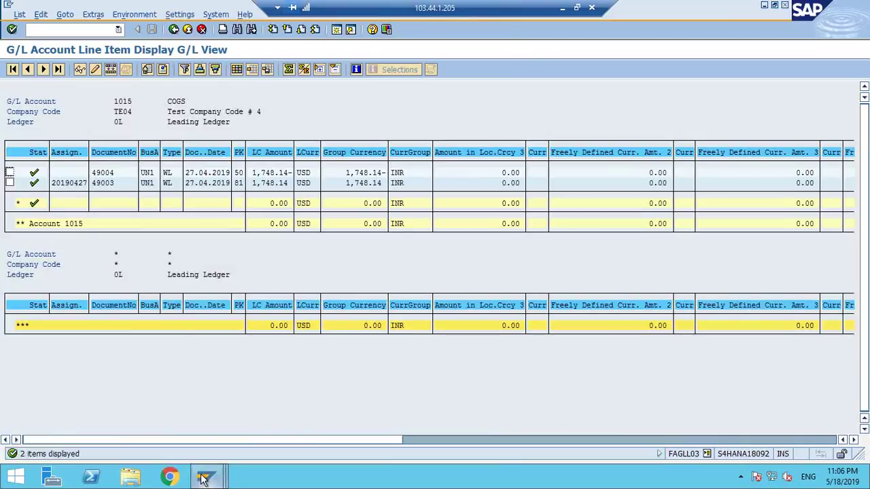
Compare the itemization for material 197 with the COGS line items and view the details of the posting key 81 item.
mouse_move(206, 475)
click(497, 422)
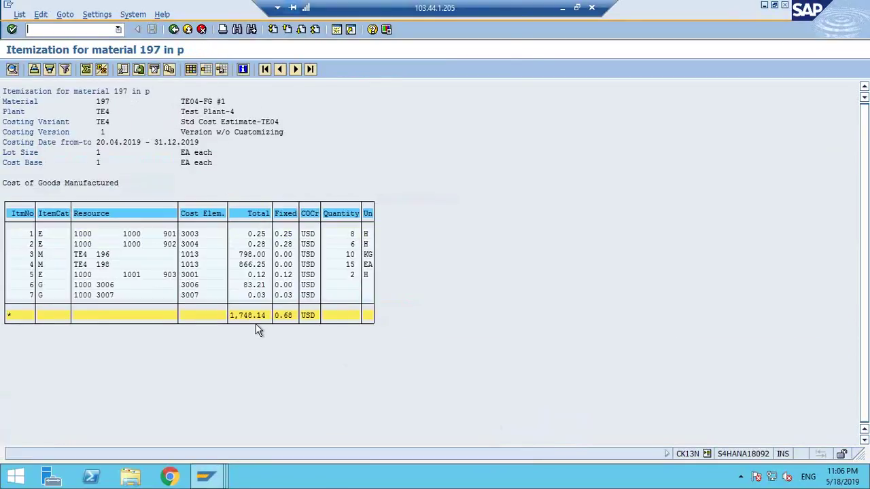
click(212, 478)
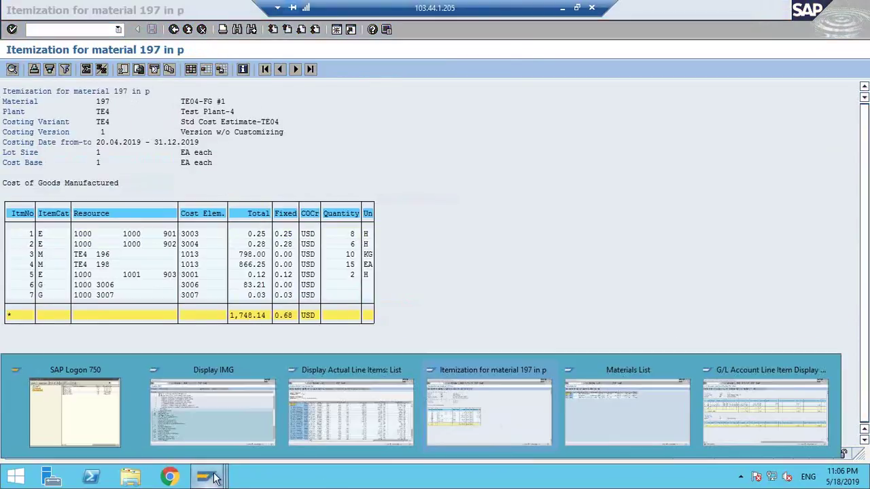
click(775, 425)
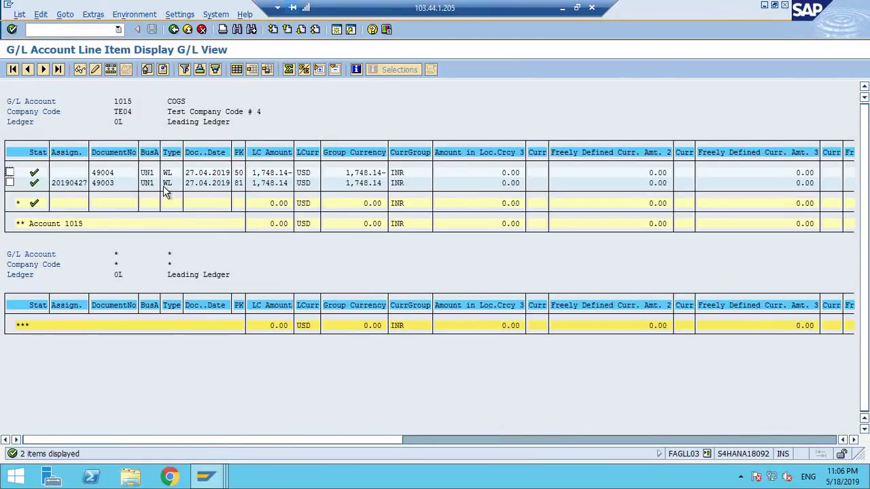
double_click(367, 184)
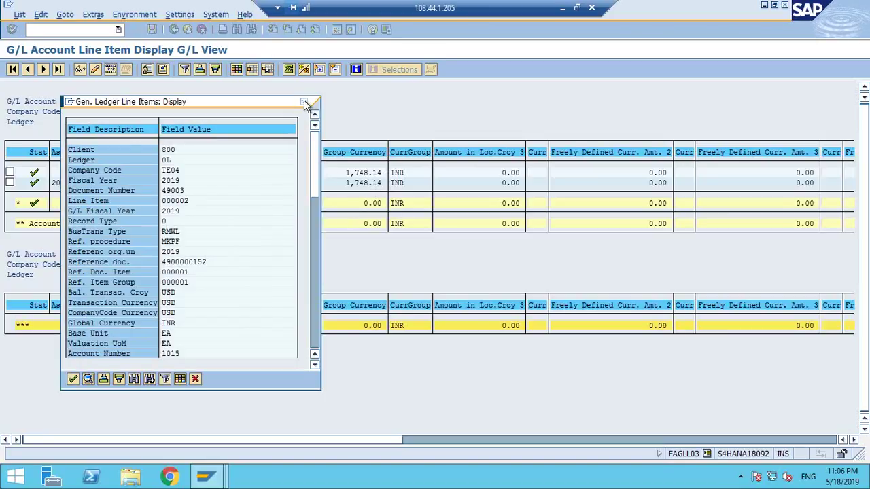
click(305, 104)
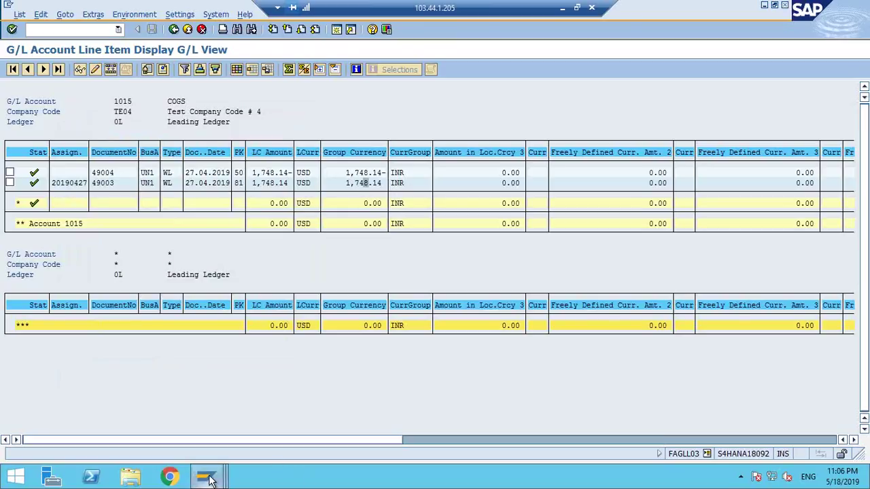
Check the itemization for material 197 once more and return to the COGS account line items.
mouse_move(206, 476)
click(506, 423)
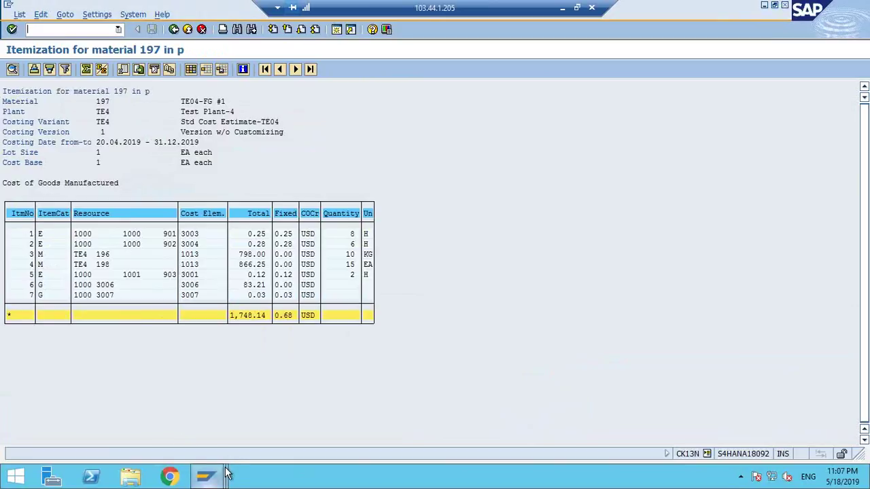
mouse_move(205, 476)
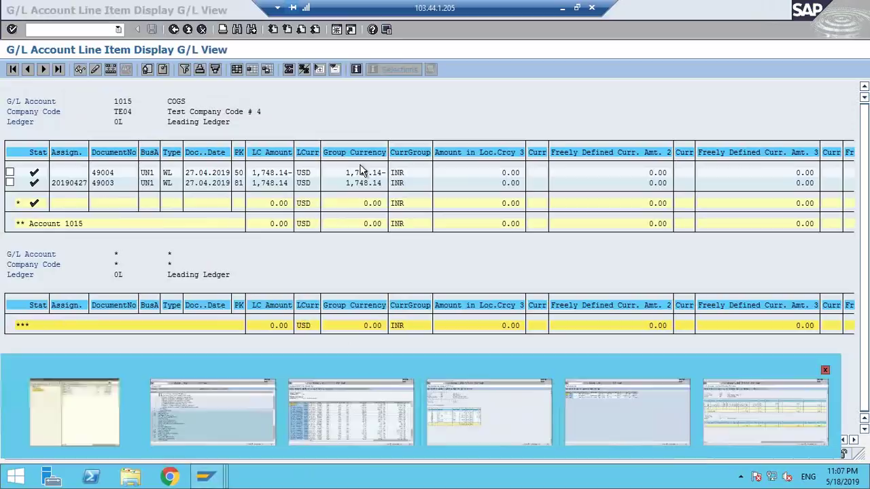
click(765, 412)
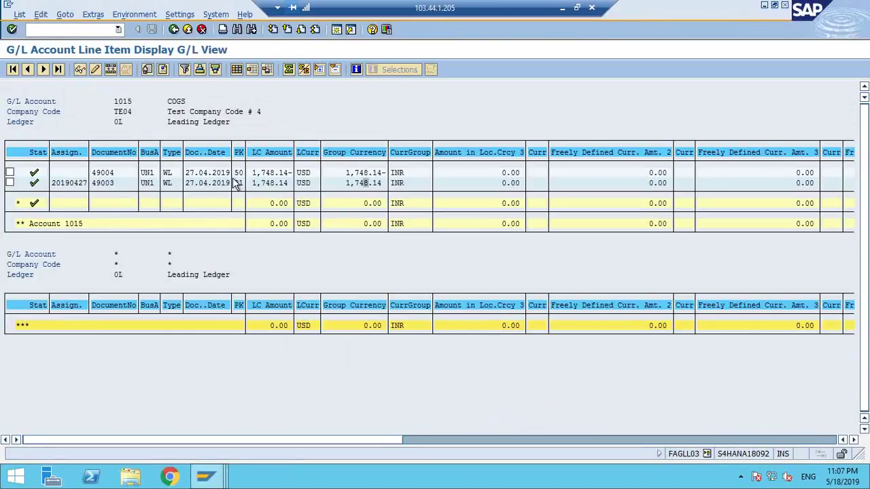
Return to the line item selection and add G/L account 1024 (COGS-CC-RM) from chart of accounts TE04 as a second single value.
click(175, 30)
click(358, 106)
click(47, 179)
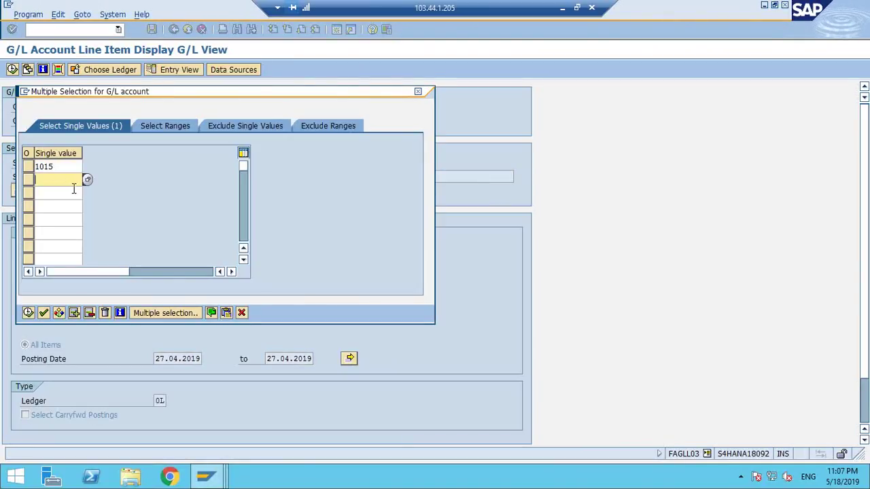
click(86, 180)
click(164, 238)
text(te04)
key(Return)
scroll(214, 335, down, 10)
scroll(246, 288, up, 3)
scroll(246, 293, up, 2)
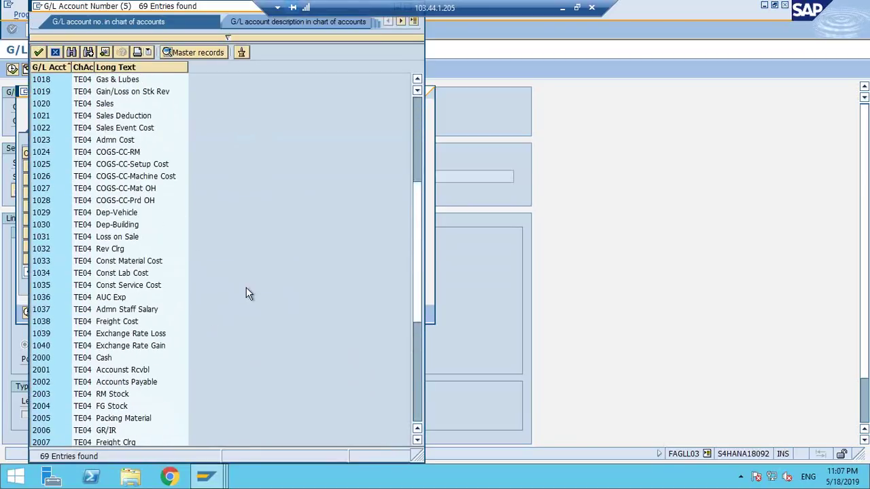
click(119, 153)
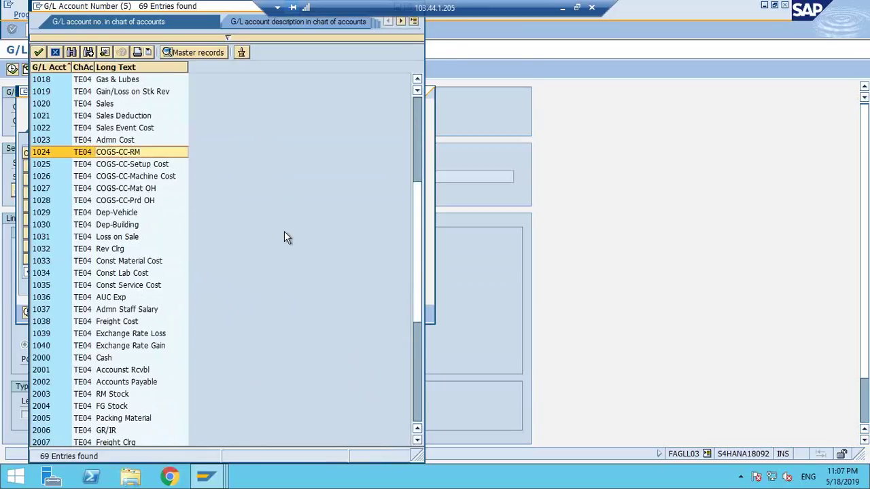
double_click(146, 151)
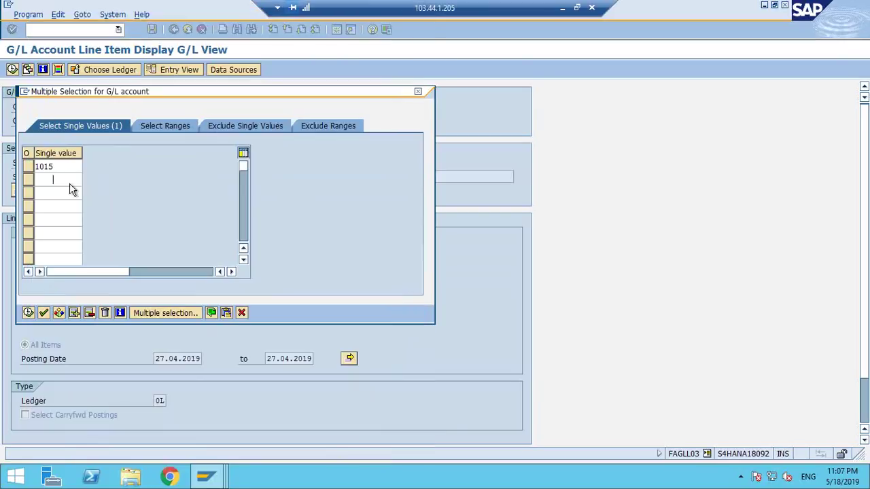
Add G/L accounts 1025, 1026, 1027, 1028 and 1029 to the single values of the account selection.
key(Down)
text(1026)
key(BackSpace)
text(5)
key(Down)
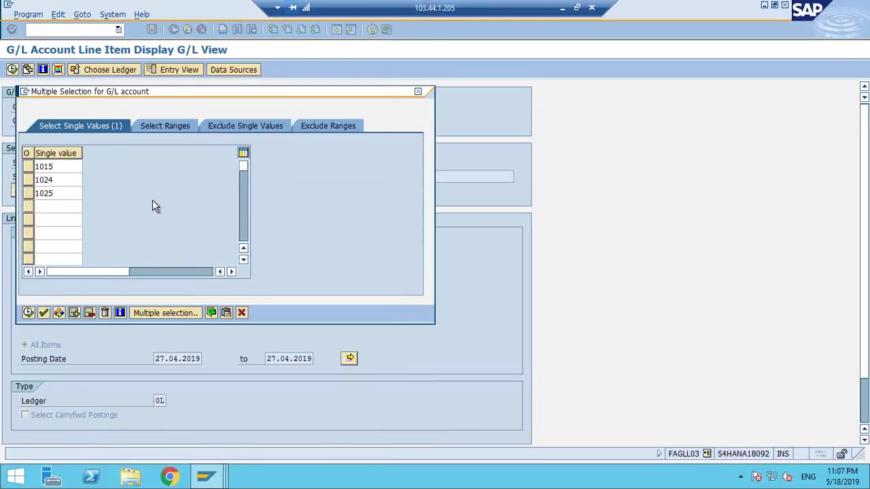
text(1026)
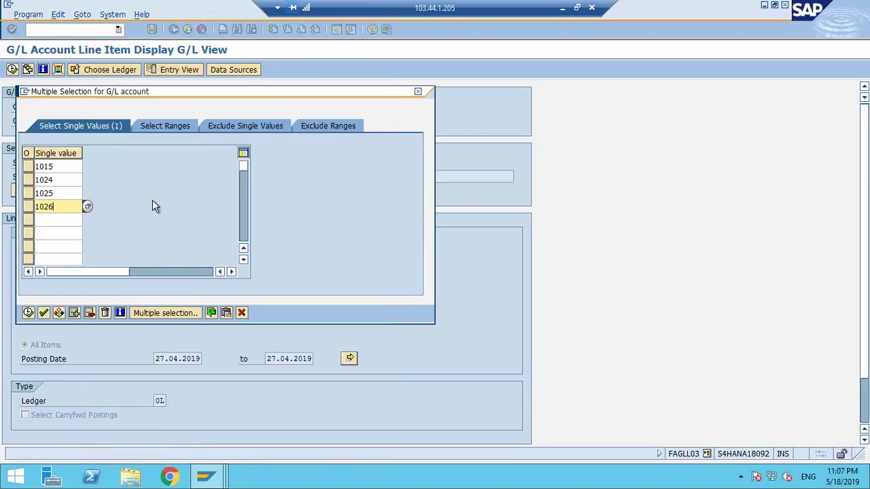
key(BackSpace)
key(BackSpace)
text(26)
key(Down)
text(1027)
key(Down)
text(1027)
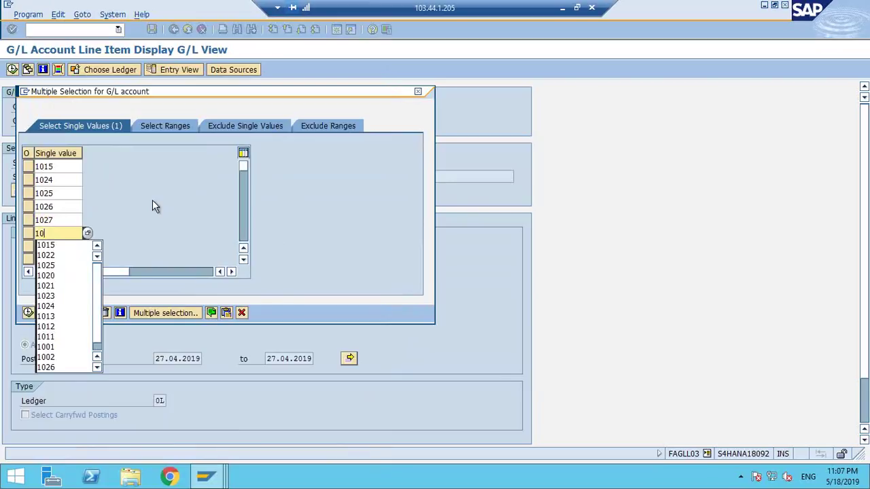
key(BackSpace)
text(8)
key(Down)
text(1028)
key(BackSpace)
text(9)
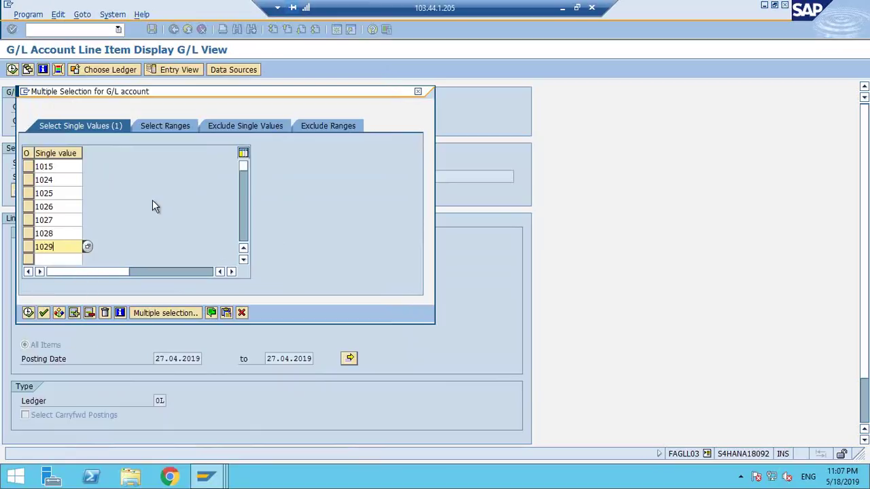
Apply the multiple account selection and run the G/L view line item display.
click(28, 313)
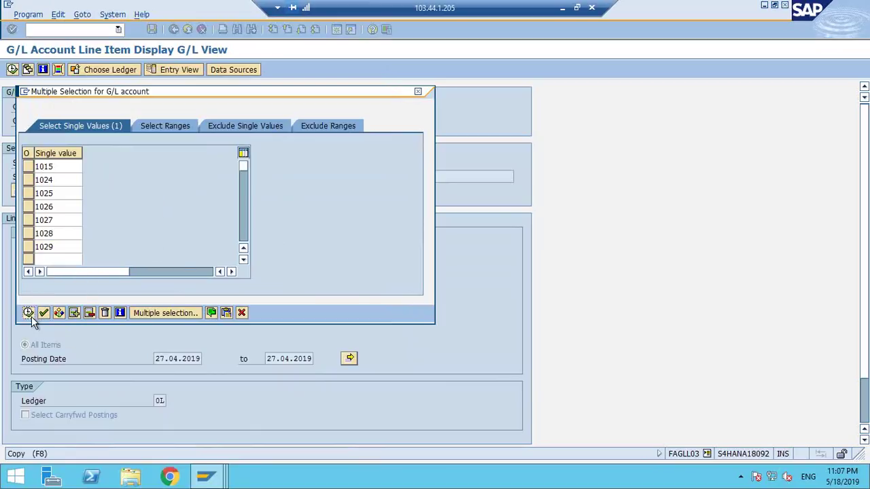
key(F8)
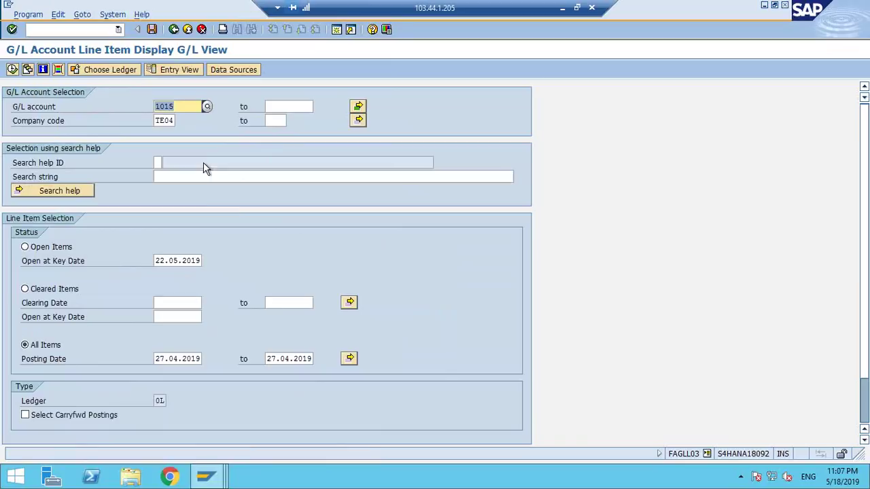
click(12, 70)
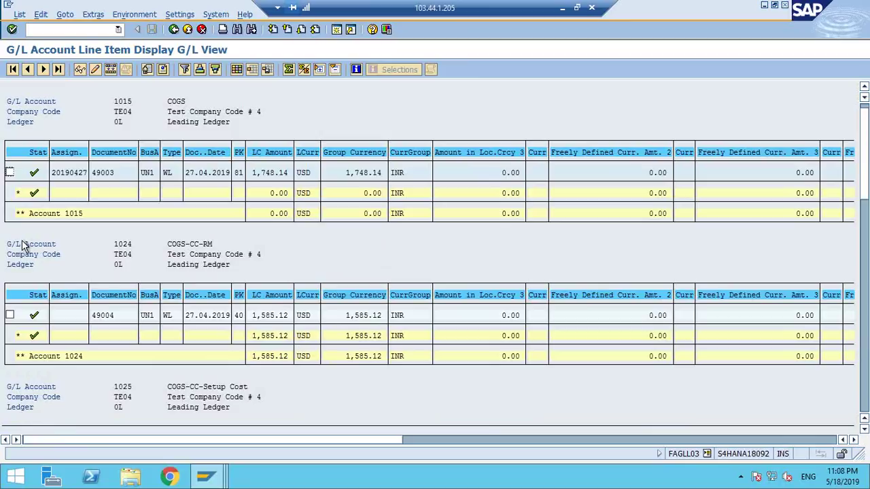
Examine the line items posted to accounts 1015 and 1024 to 1026, comparing the COGS amounts by cost component.
scroll(276, 255, down, 1)
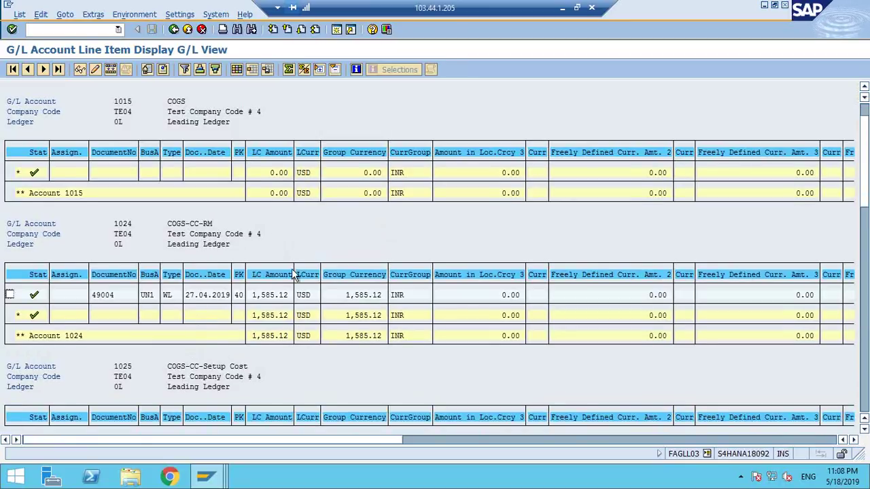
scroll(182, 343, down, 1)
scroll(258, 314, down, 5)
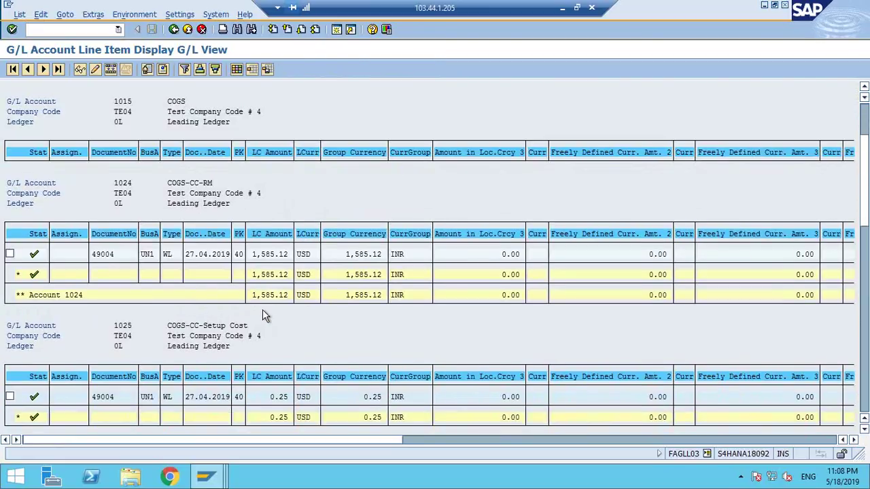
scroll(258, 320, down, 5)
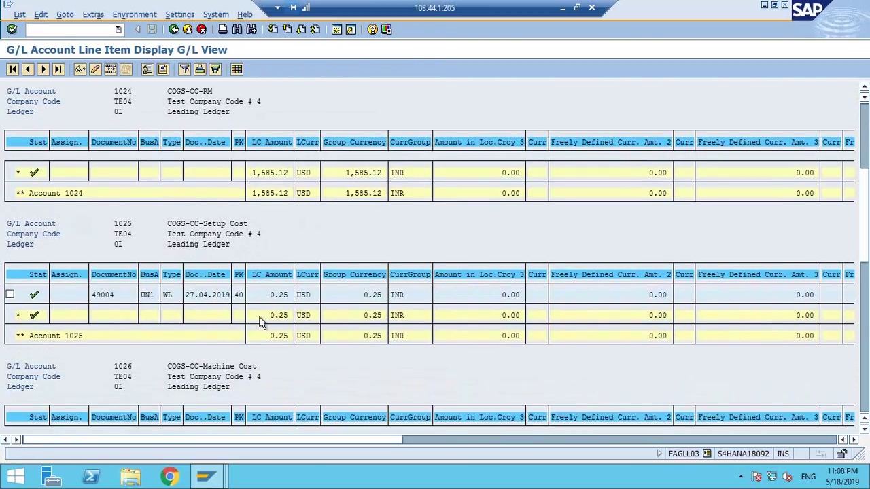
scroll(268, 330, down, 5)
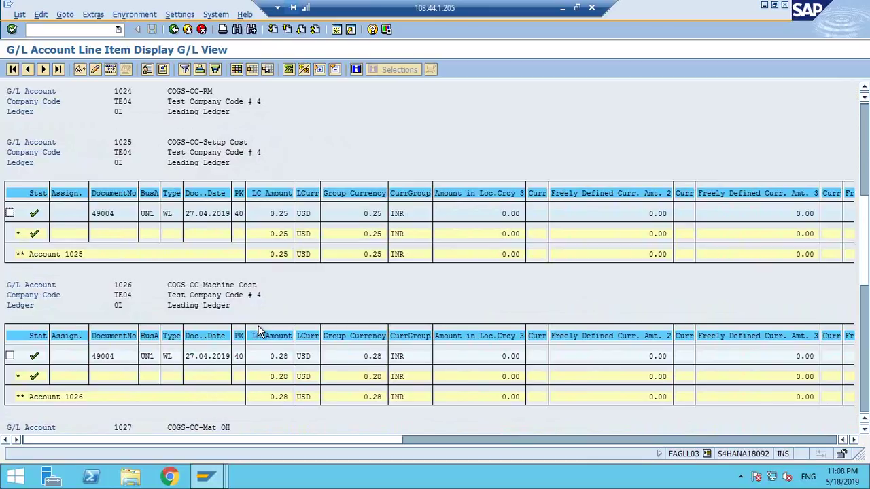
scroll(294, 272, up, 3)
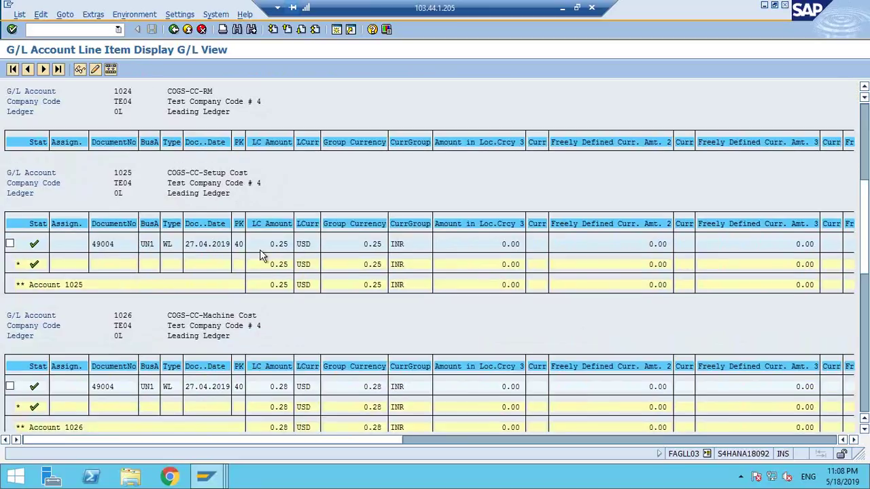
scroll(294, 250, up, 5)
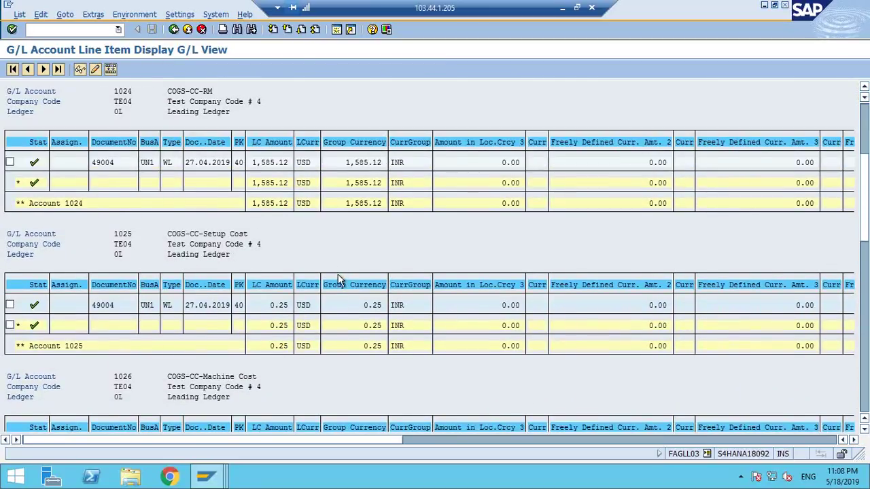
scroll(340, 272, up, 2)
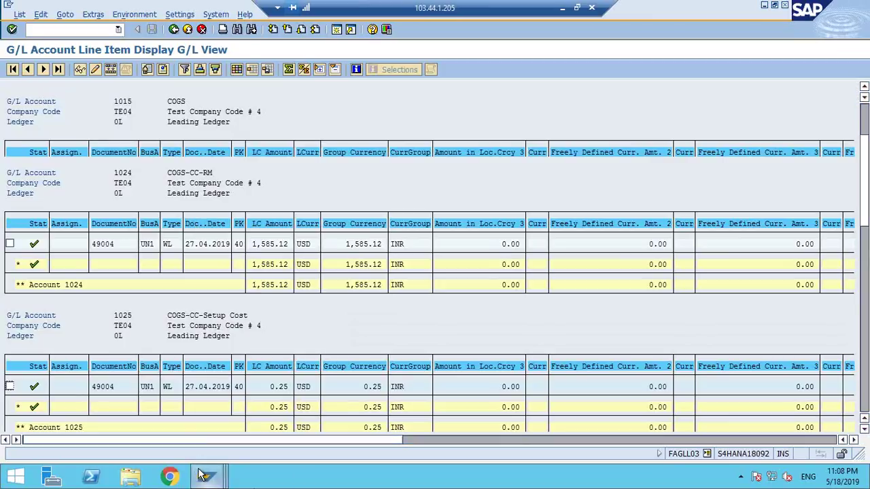
In material 197's cost estimate, leave the itemization, display the cost components and select the setup cost component.
mouse_move(206, 476)
click(447, 424)
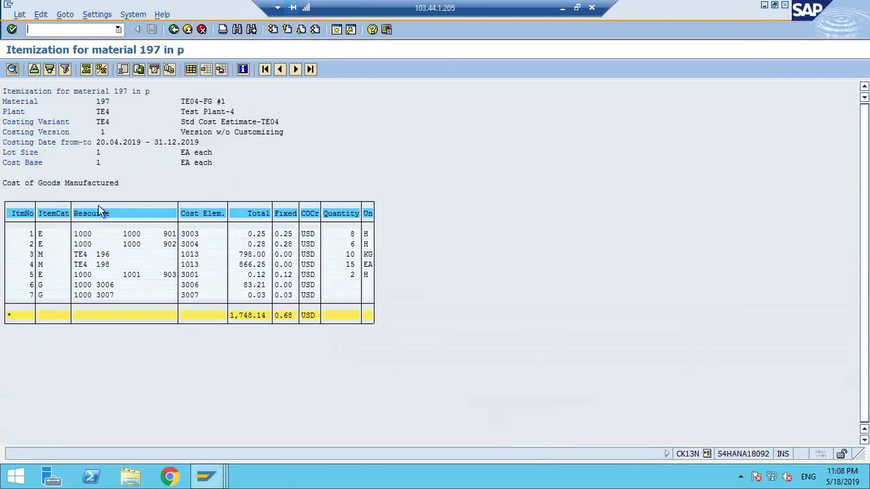
click(174, 29)
click(307, 302)
click(307, 303)
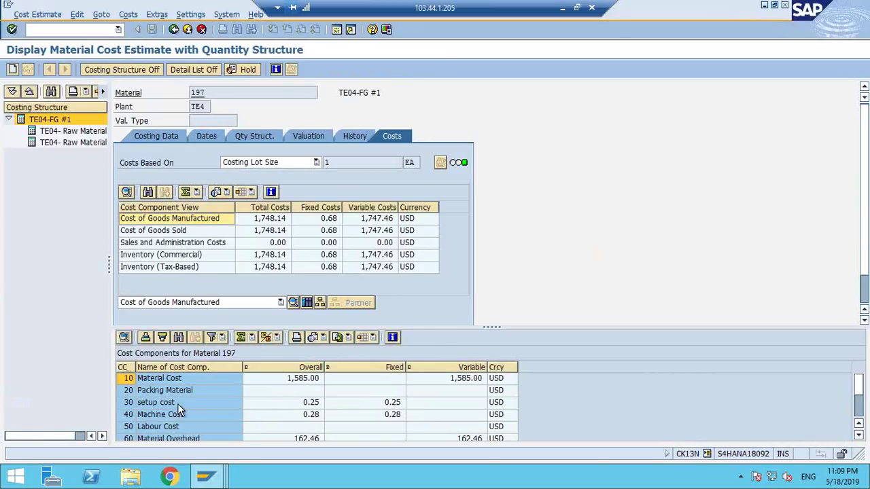
click(177, 404)
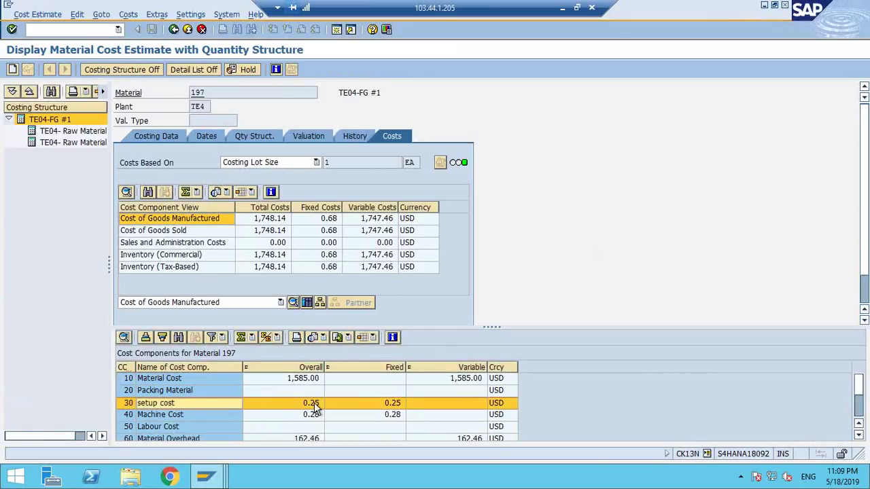
Check the split COGS line items, switch to the actual line items list and select the positive cost element 1015 item dated 08.05.2019.
key(alt+Tab)
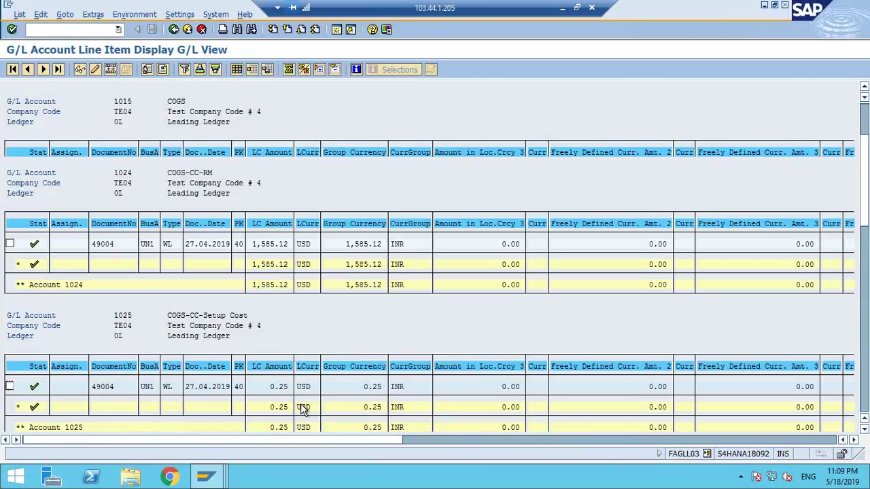
click(228, 479)
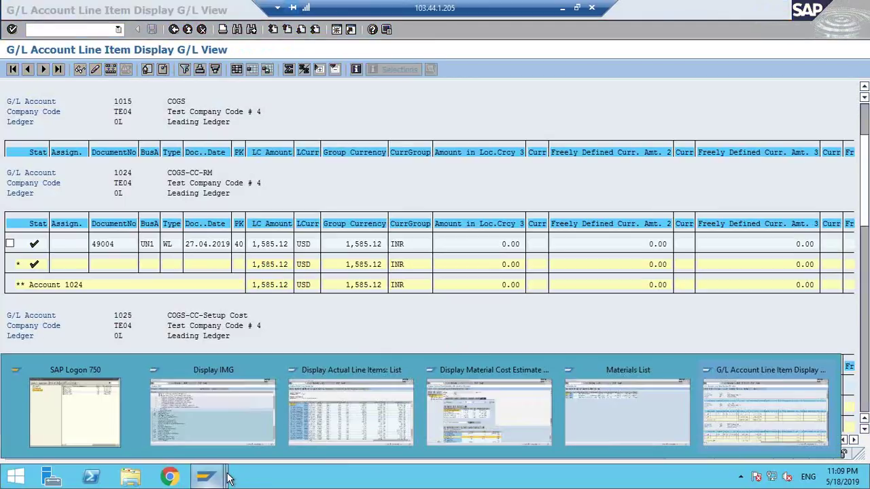
click(371, 388)
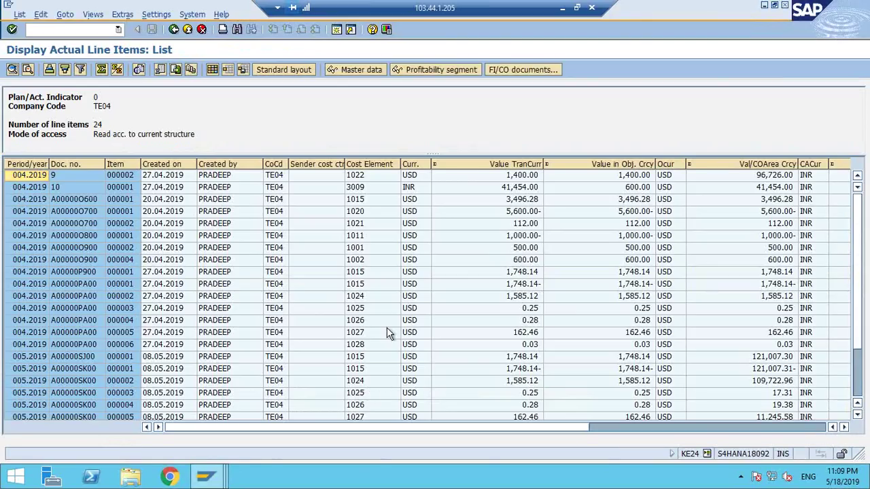
scroll(389, 333, down, 2)
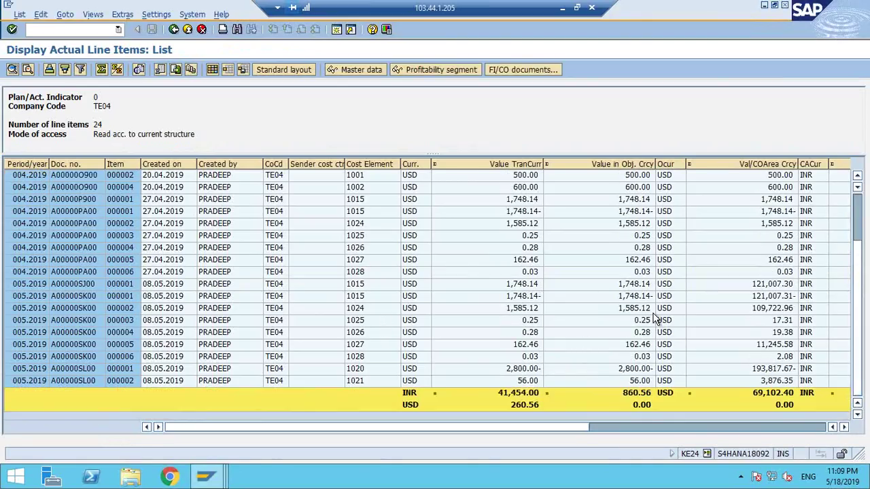
click(482, 286)
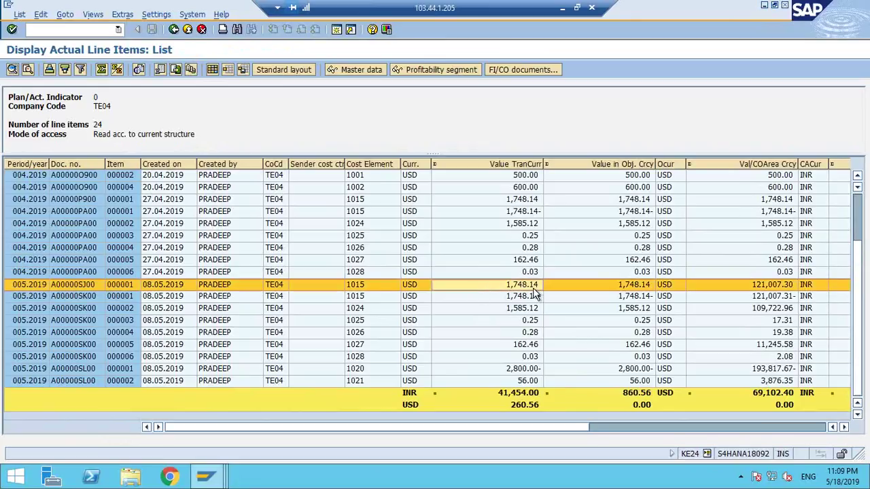
Switch back to the G/L view line items to compare the COGS accounts with the profitability line items.
click(215, 482)
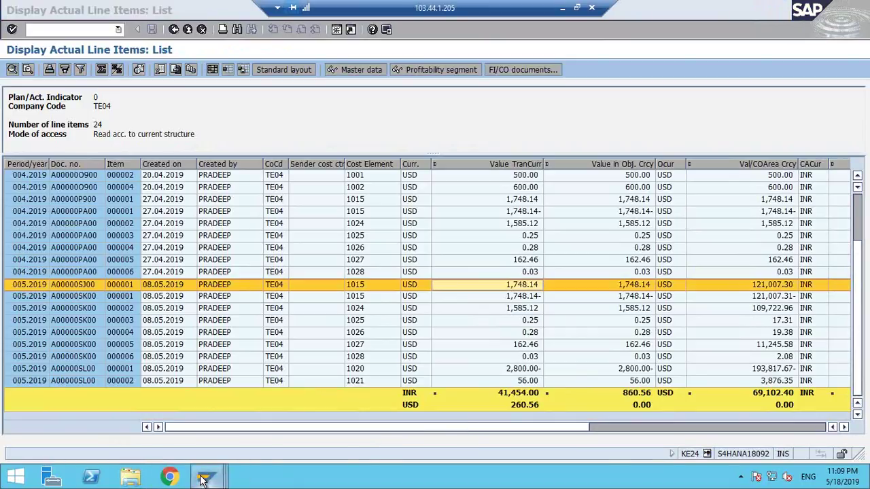
mouse_move(206, 480)
click(738, 421)
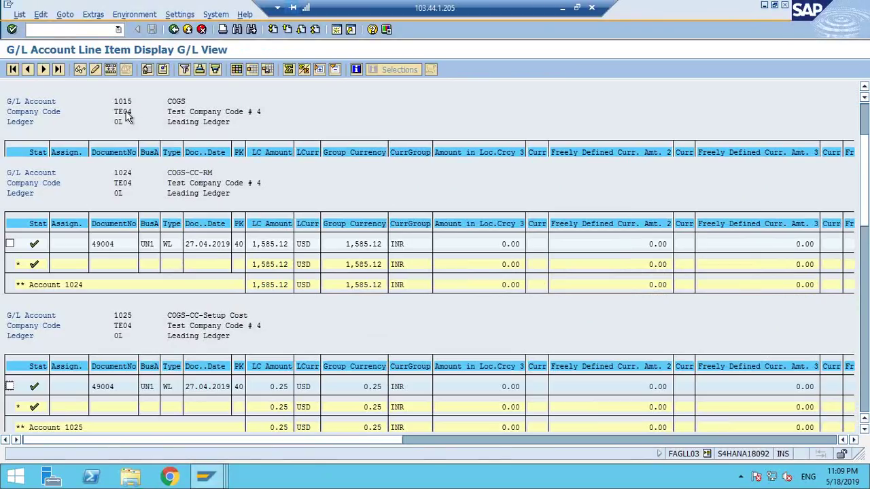
In the actual line items list, view the selected item's FI/CO documents, close them and select the negative 1015 item dated 08.05.2019.
key(alt+Tab)
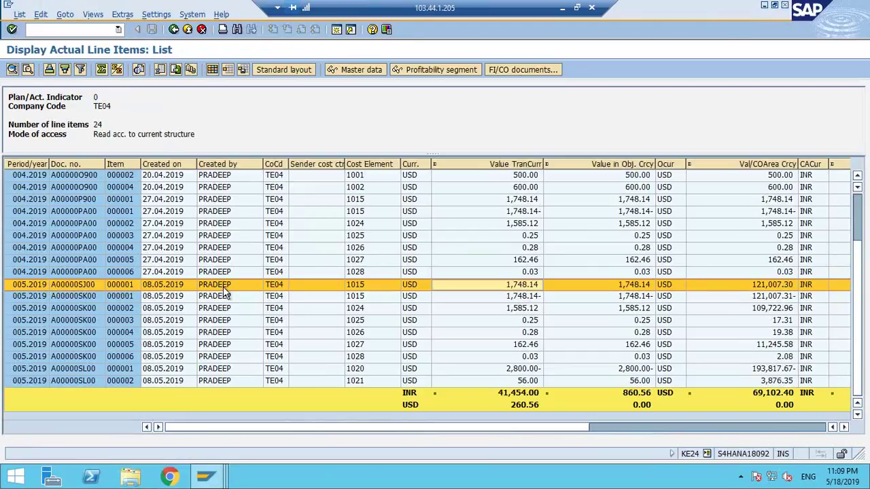
click(522, 70)
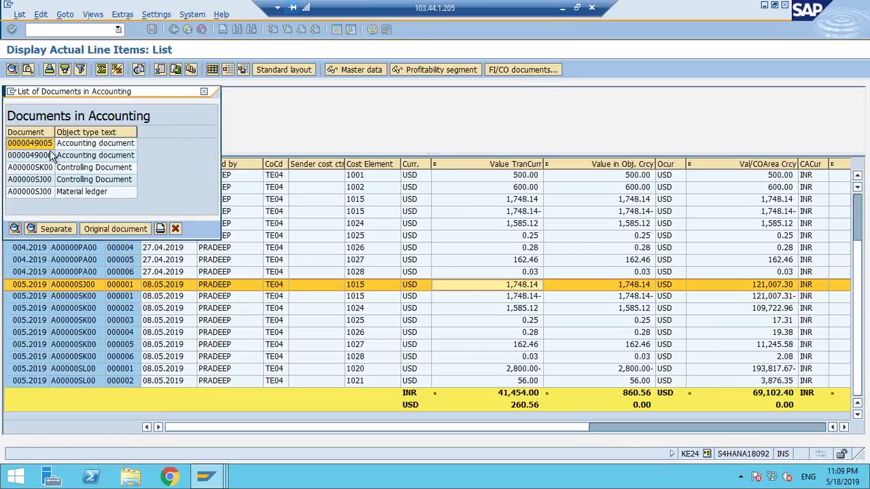
click(213, 97)
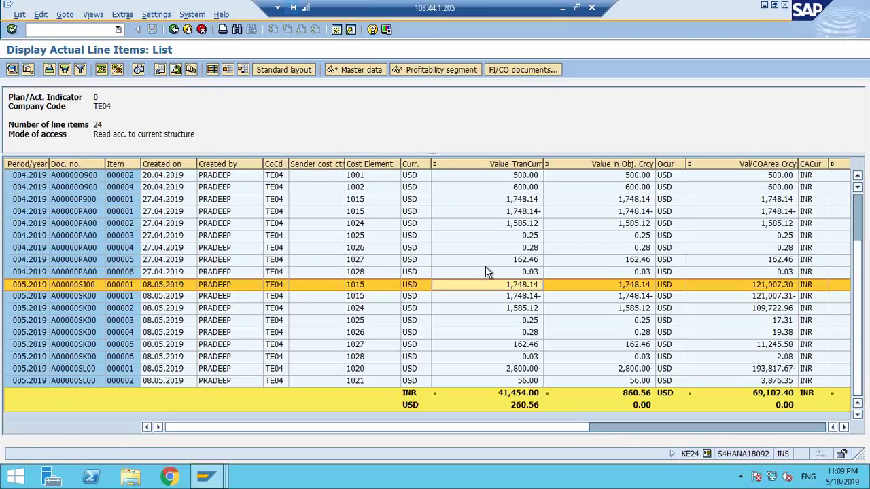
click(506, 297)
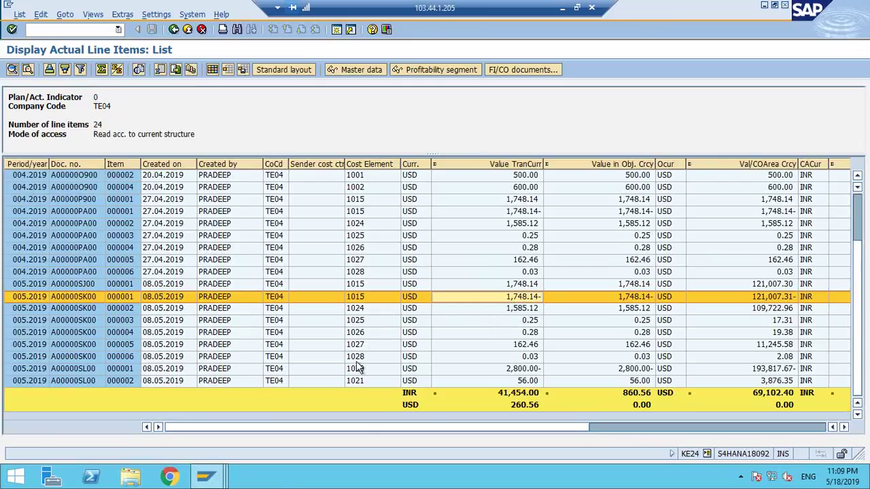
Return to the G/L account line items showing the split COGS accounts, and minimize the remote session.
click(206, 476)
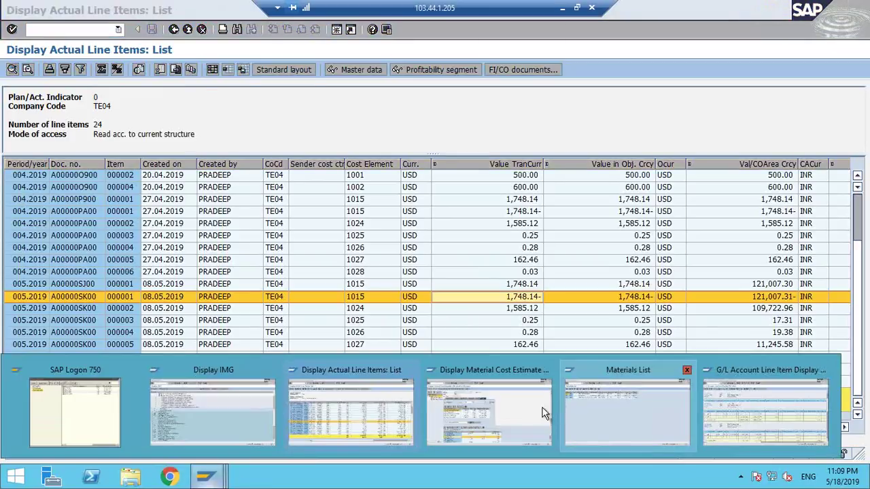
click(726, 413)
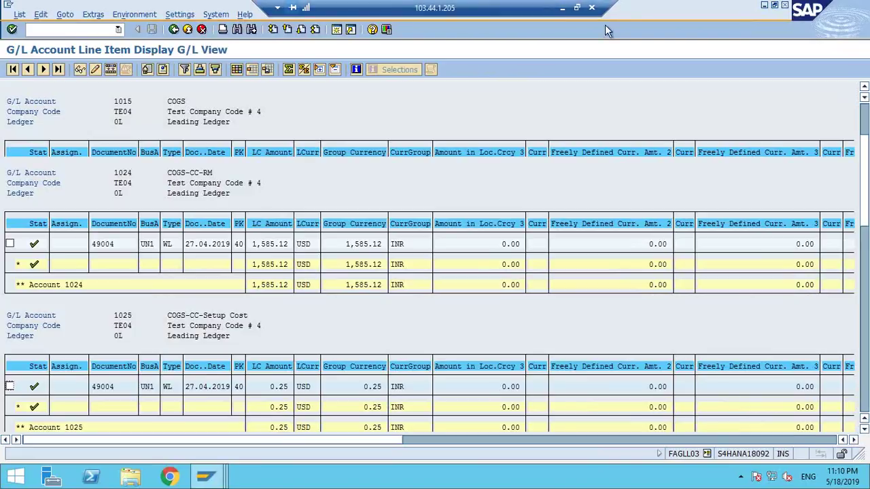
click(562, 8)
Review the course calendar in the S4 HANA -Calender workbook, highlighting the Day-1 to Day-3 introductory topics.
mouse_move(546, 476)
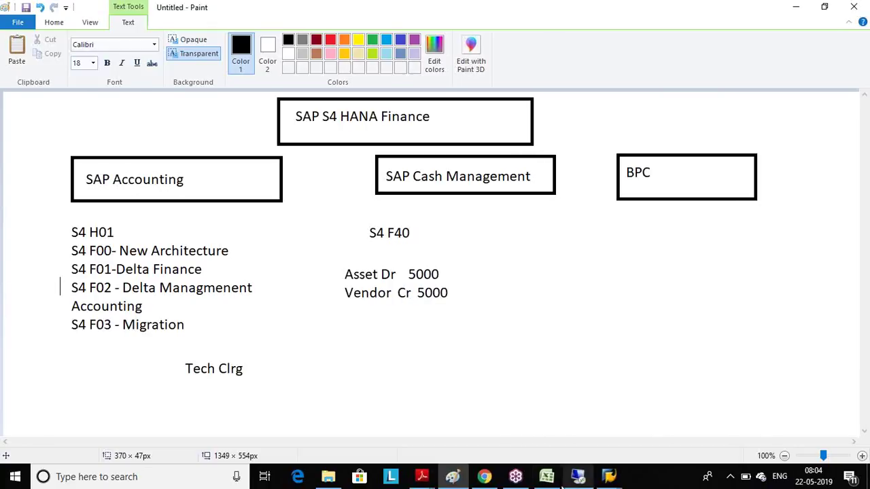
click(552, 424)
scroll(489, 261, down, 10)
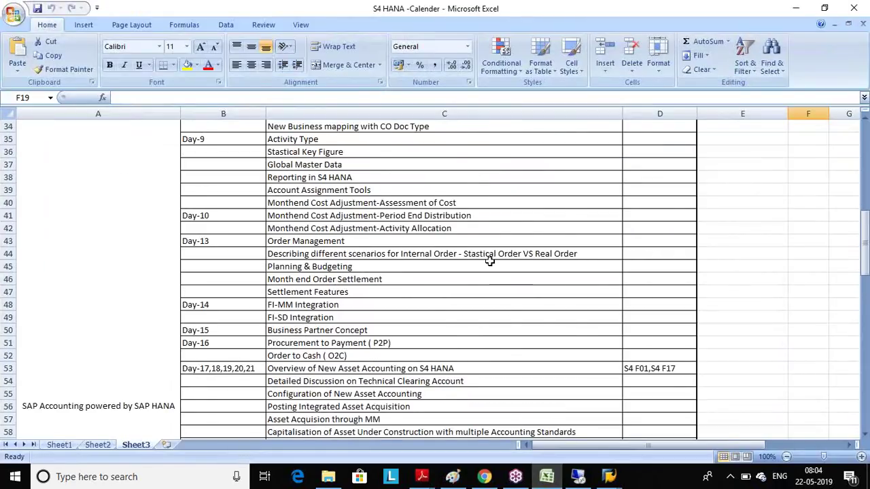
scroll(490, 261, up, 6)
scroll(489, 258, down, 5)
scroll(489, 259, up, 16)
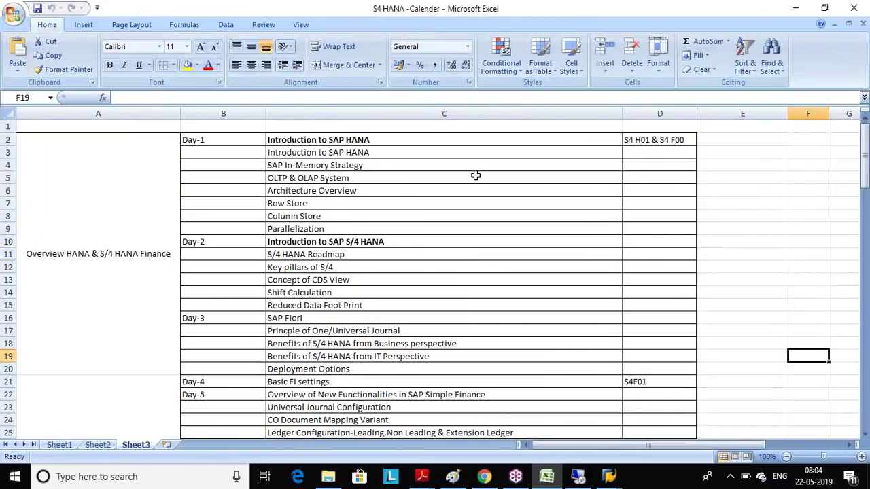
drag(192, 139, 608, 360)
scroll(605, 336, down, 5)
scroll(606, 336, down, 5)
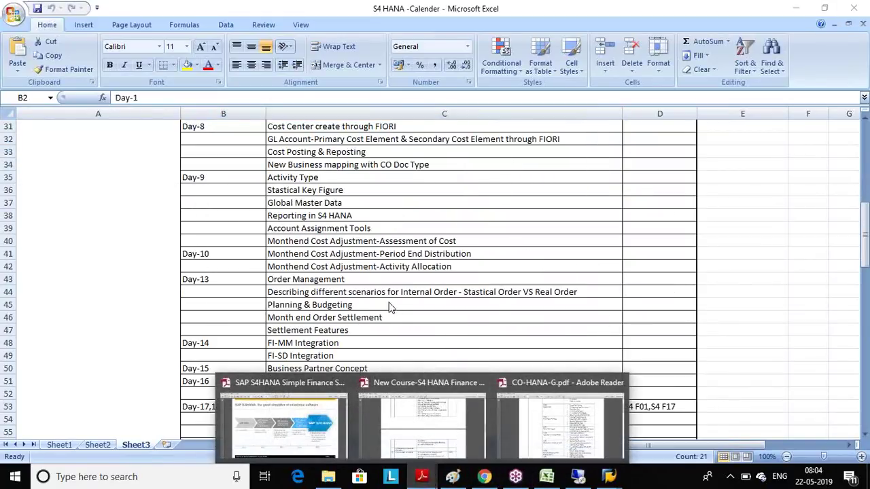
Check the first page of CO-HANA-G.pdf, and browse New Course-S4 HANA Finance FIN_1809.pdf to the General Ledger Accounting unit.
click(537, 427)
scroll(403, 242, up, 5)
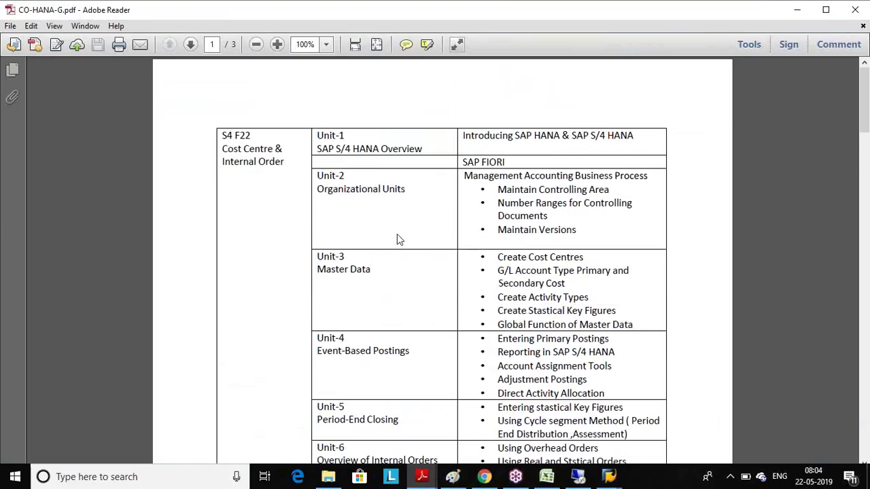
mouse_move(422, 477)
click(427, 441)
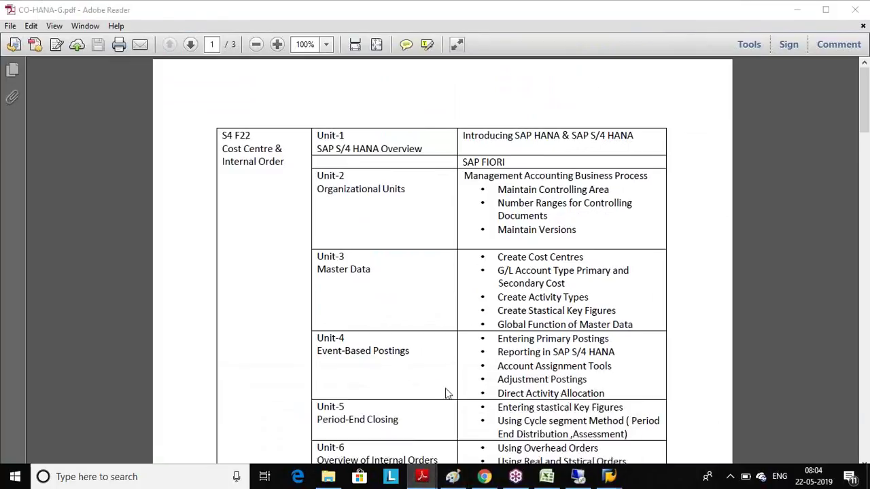
scroll(464, 239, up, 6)
scroll(465, 239, down, 20)
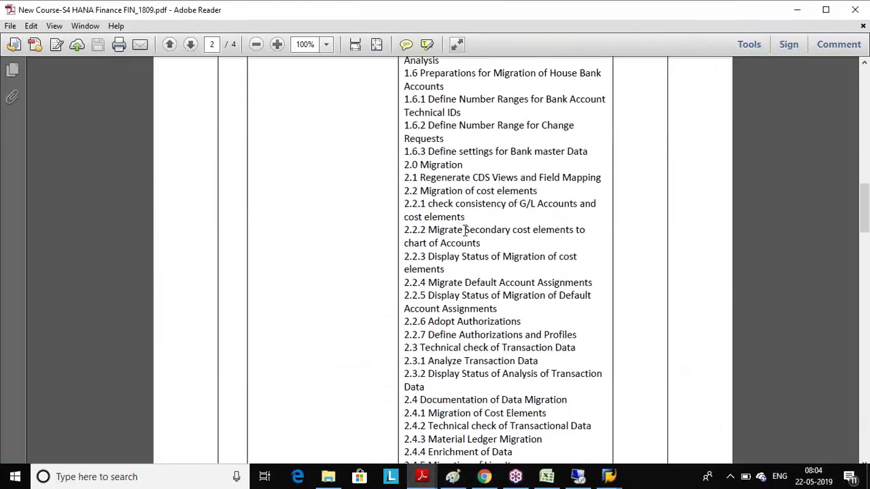
scroll(464, 226, down, 2)
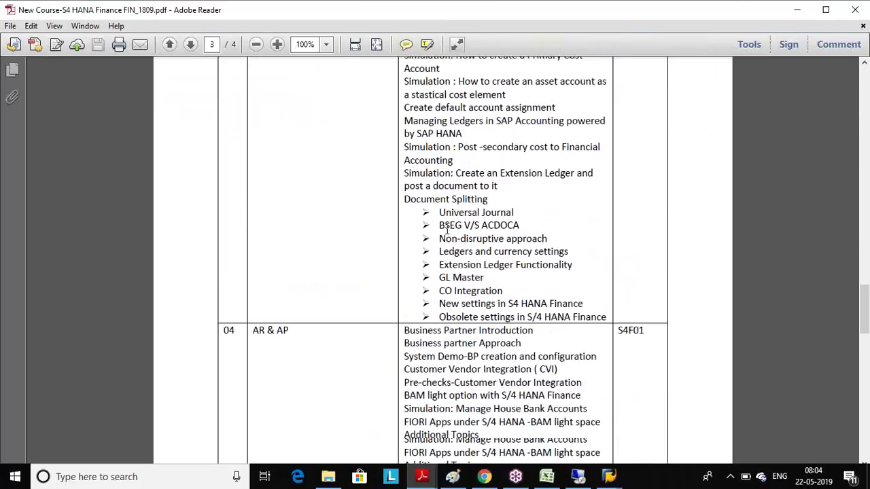
scroll(447, 231, up, 3)
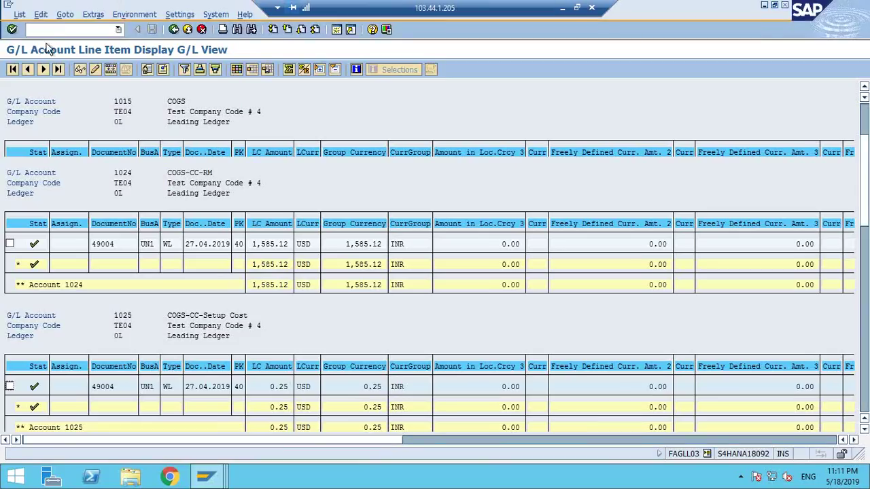
In the remote SAP session, call up central G/L account maintenance for company code TE04.
click(51, 28)
text(/nsq01)
key(Return)
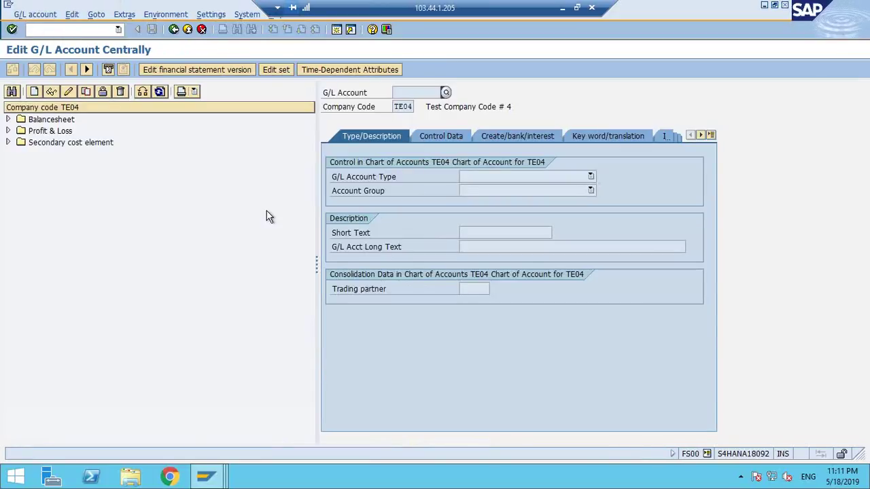
Call transaction KA06 for secondary cost elements, and return to the course PDF to read on to the AR & AP unit.
click(61, 29)
text(/nka06)
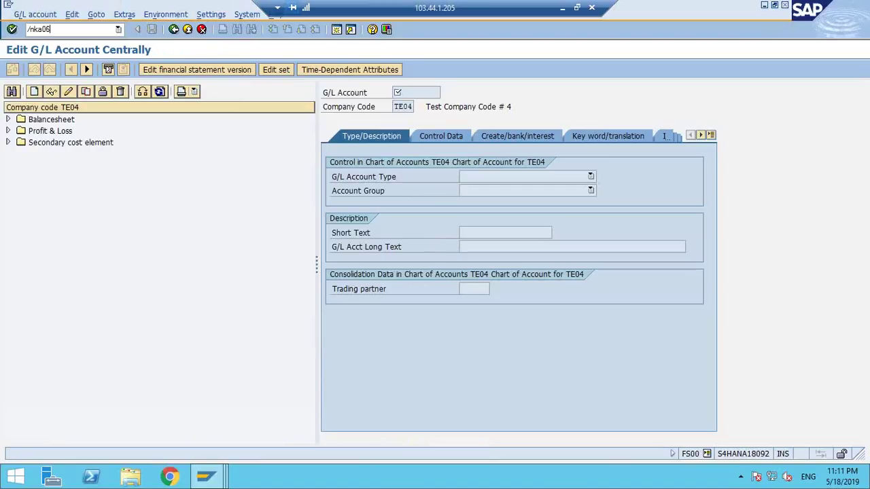
key(Return)
click(562, 10)
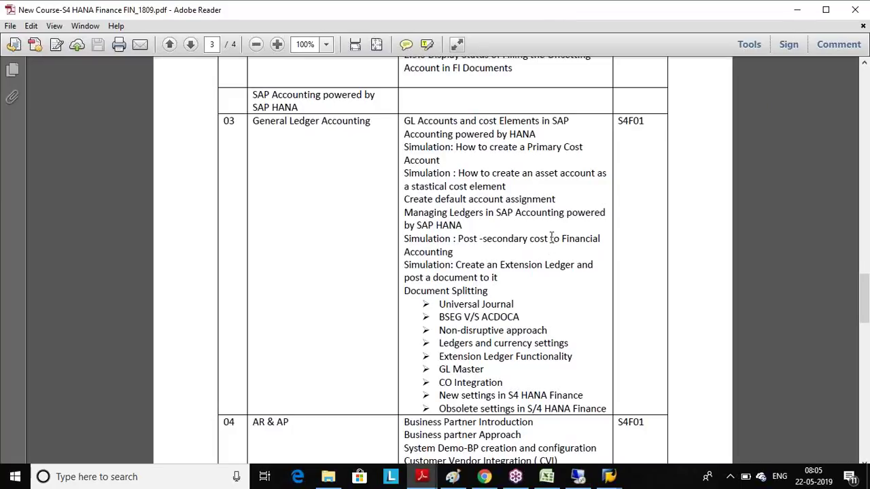
scroll(552, 235, down, 5)
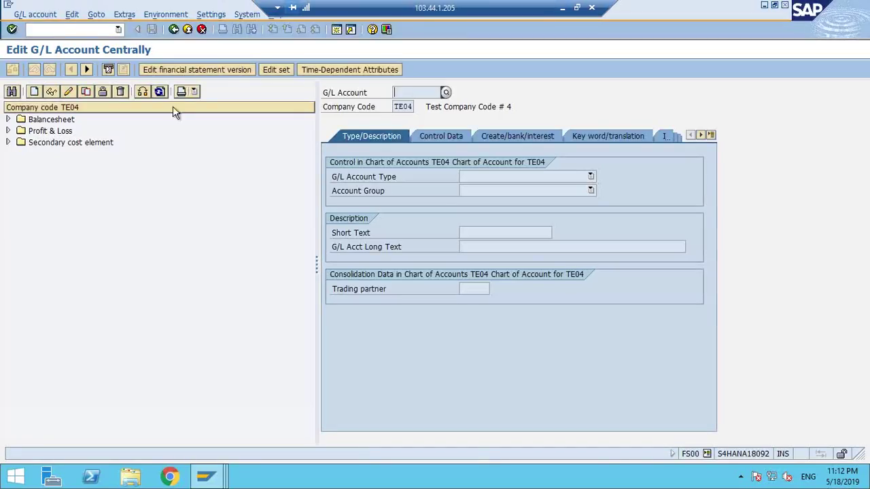
Call customer creation transaction XD01 in the remote SAP session, and cancel the business partner creation.
click(56, 27)
text(/nxd01)
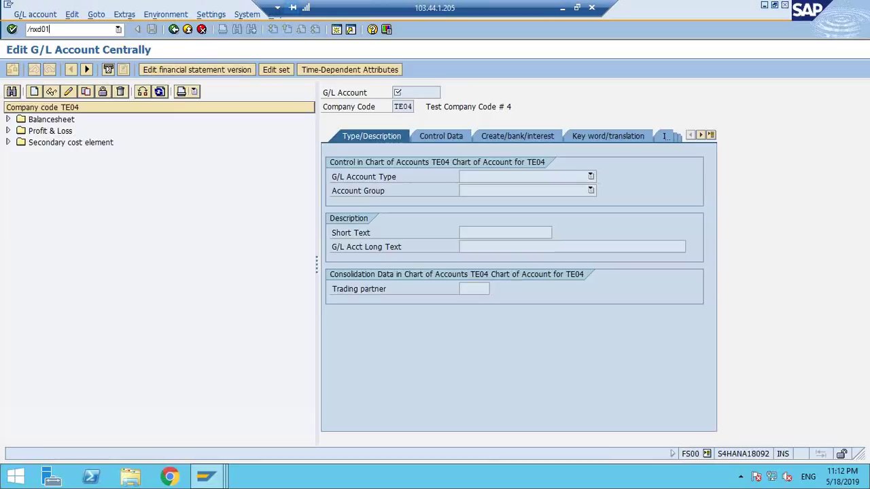
key(Return)
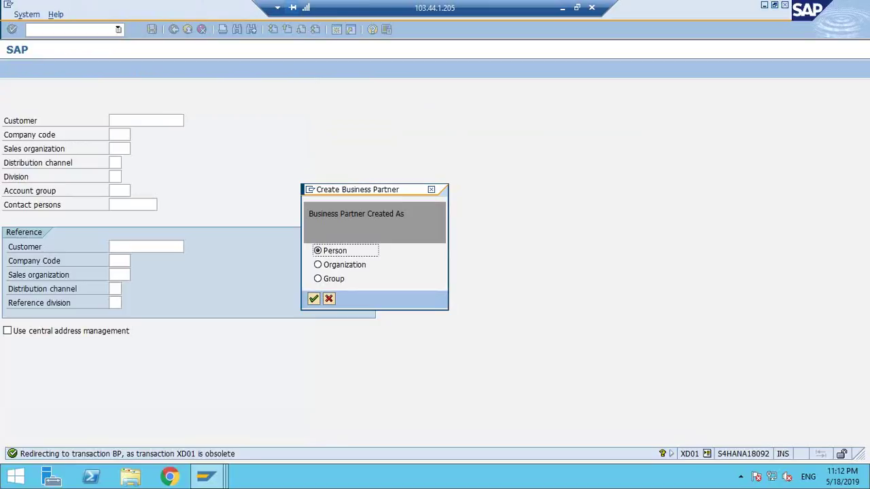
click(329, 300)
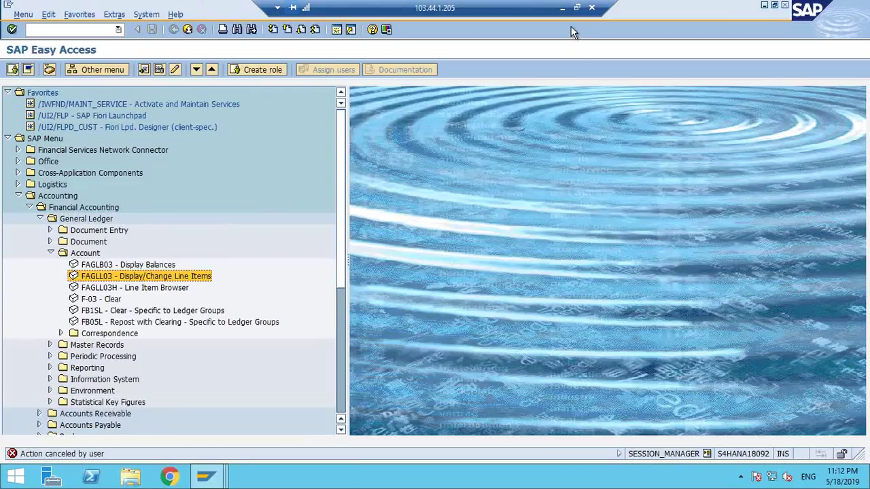
Review the New Asset Accounting, Management Accounting and Central Finance units in the course PDF.
click(561, 8)
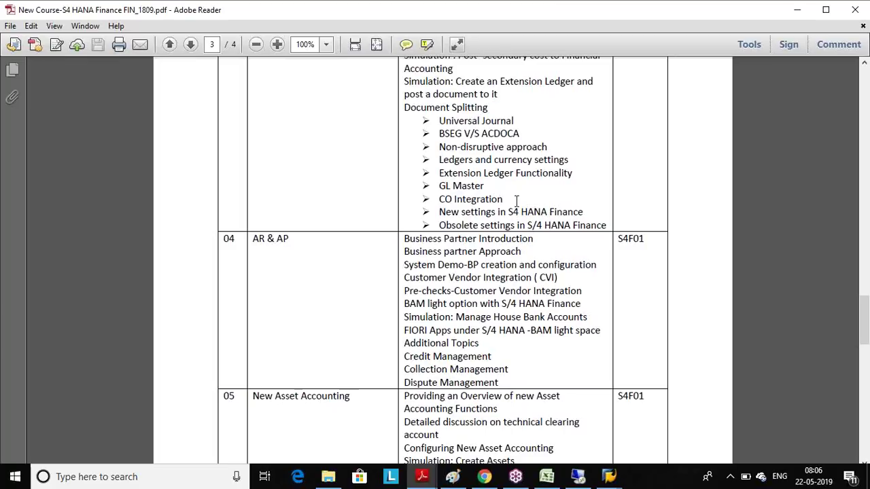
scroll(517, 201, down, 15)
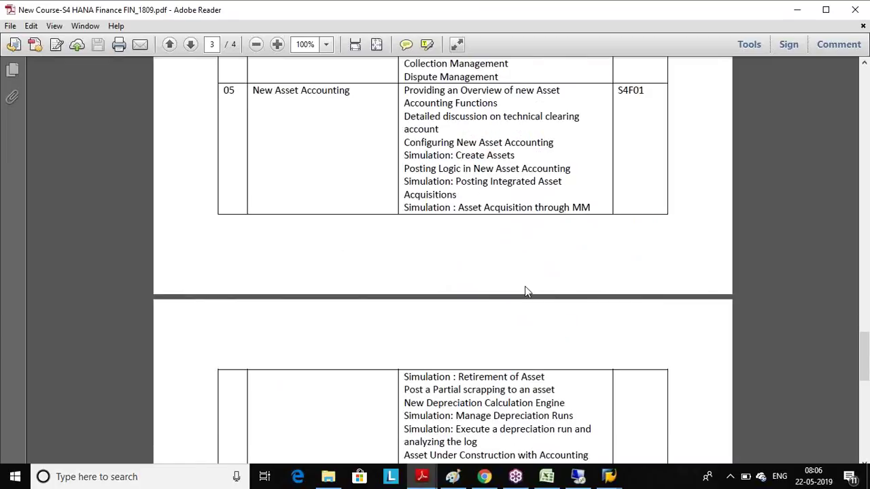
scroll(530, 286, down, 3)
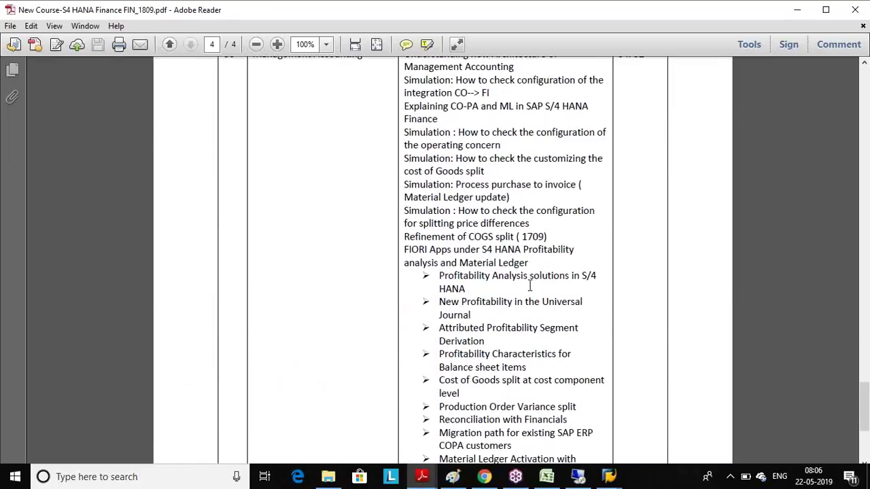
scroll(530, 286, up, 4)
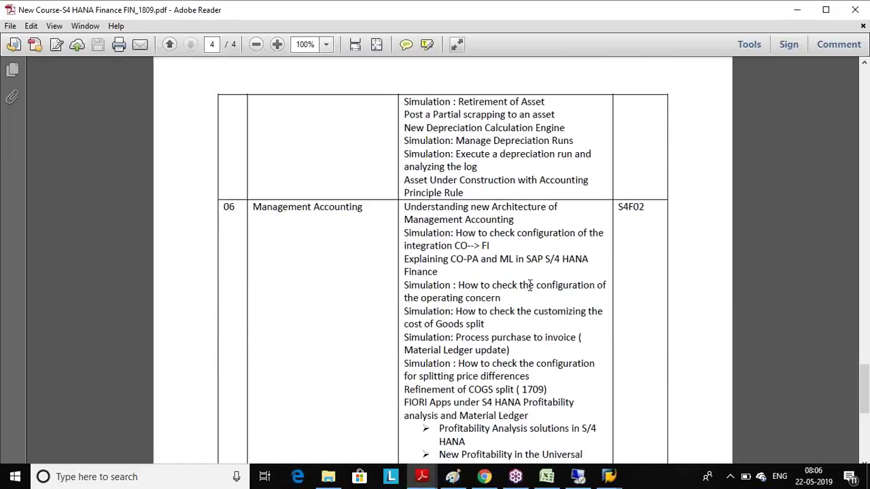
scroll(537, 286, down, 3)
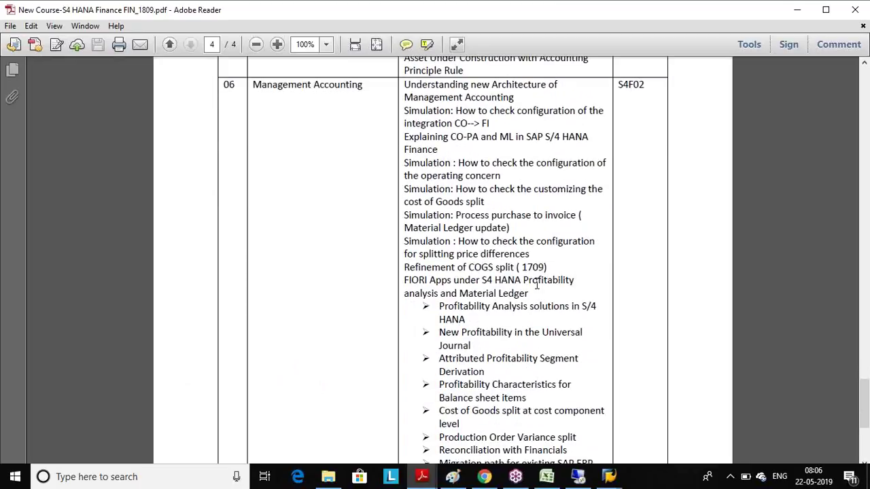
scroll(537, 286, down, 6)
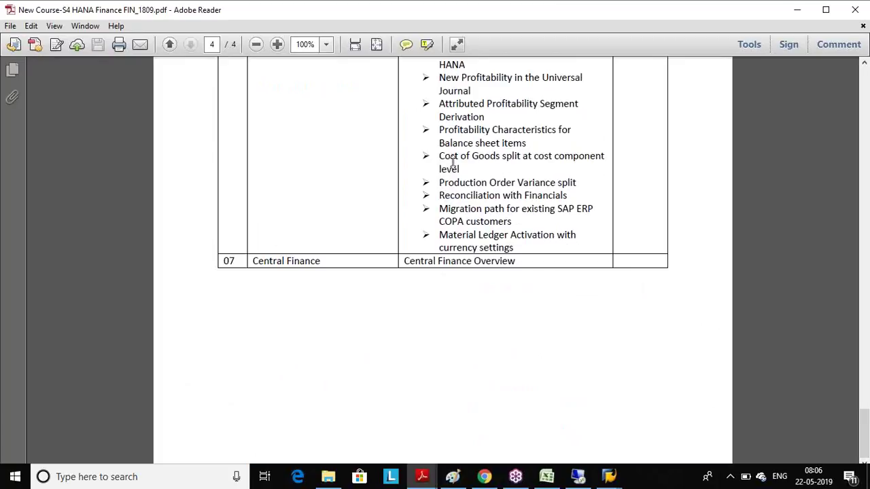
Return to the remote session, and close the SAP GUI session and the SAP Logon window.
click(593, 477)
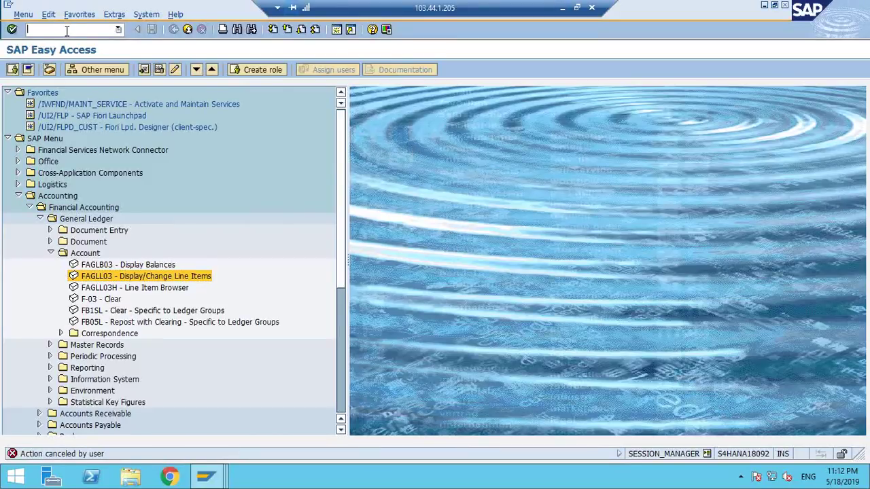
text(fbl)
key(alt+F4)
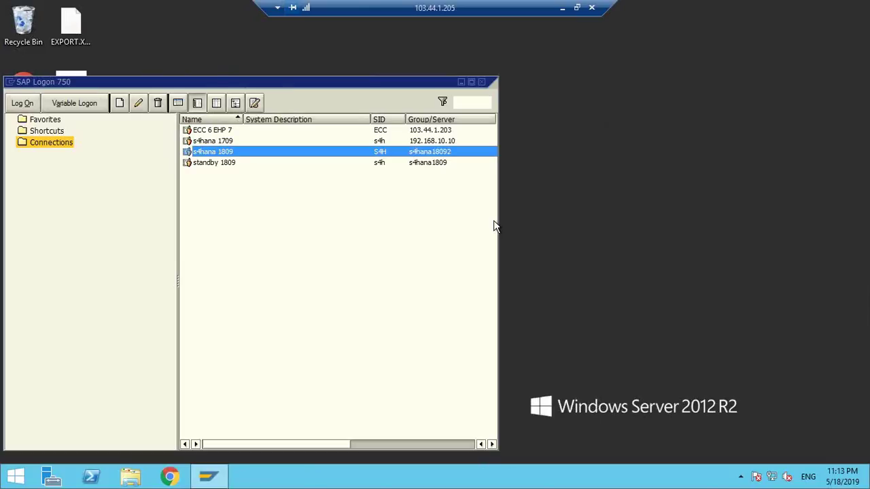
click(482, 82)
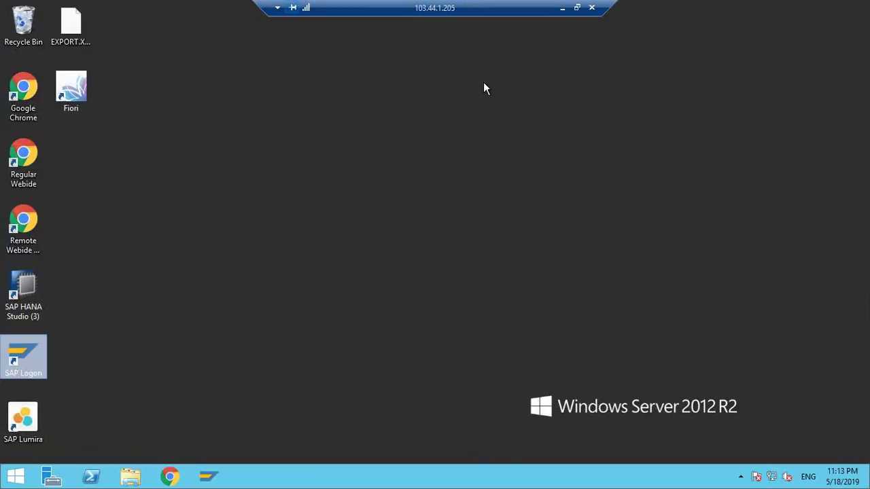
Open the Fiori launchpad from the remote desktop, and log on with the user name and account password.
click(80, 84)
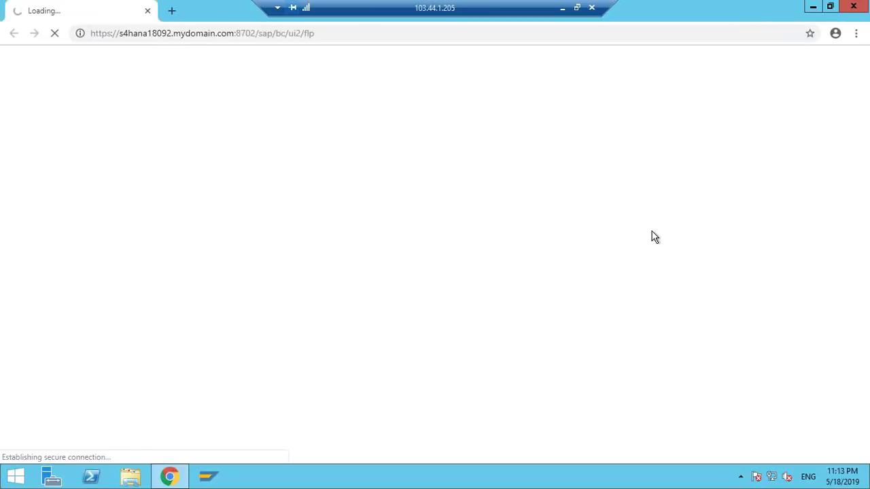
text(pradeep)
key(Tab)
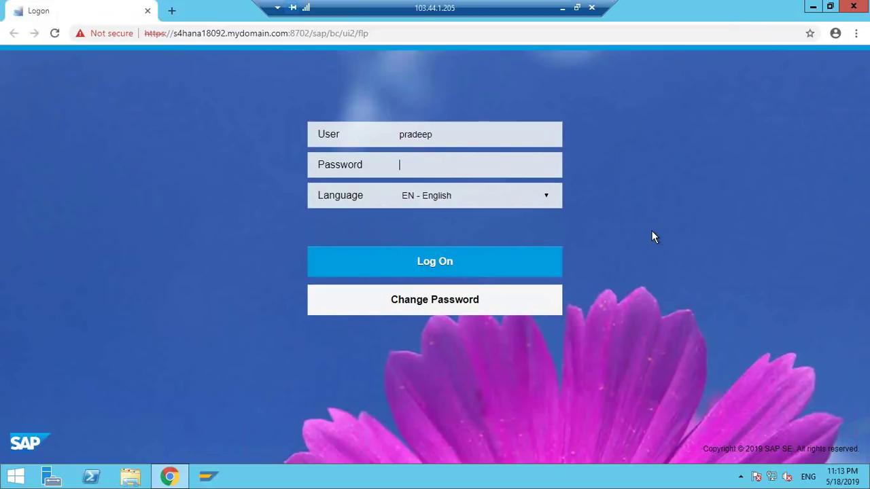
text(********)
key(Return)
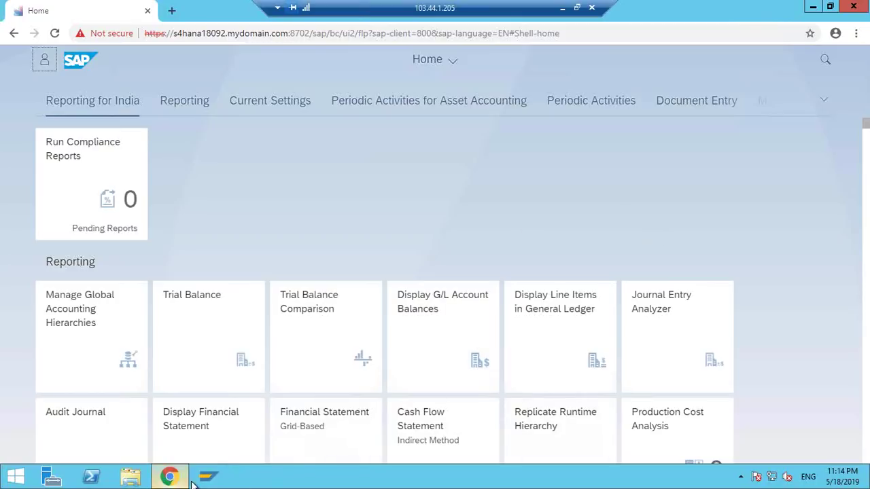
Start SAP Logon again, and open the s4hana 1809 connection.
click(677, 414)
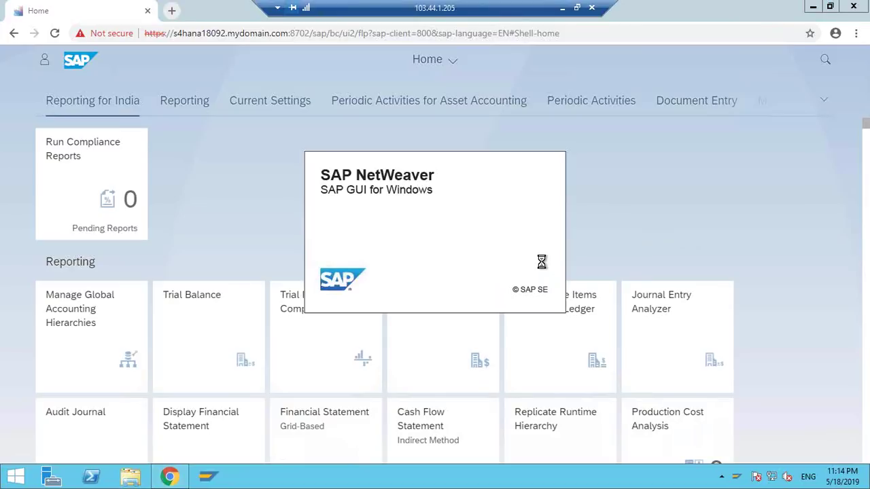
key(Down)
key(Down)
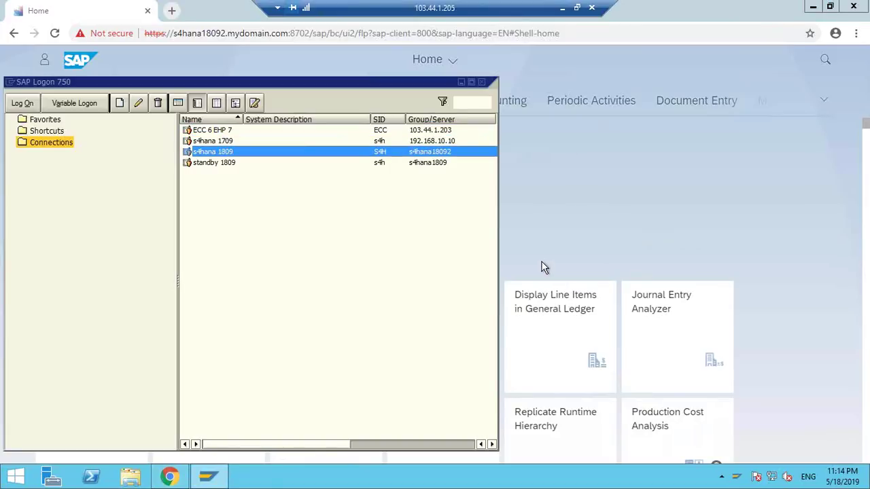
key(Return)
Log on to SAP GUI client 800 with the user name and account password.
text(P)
key(Down)
key(Return)
key(Tab)
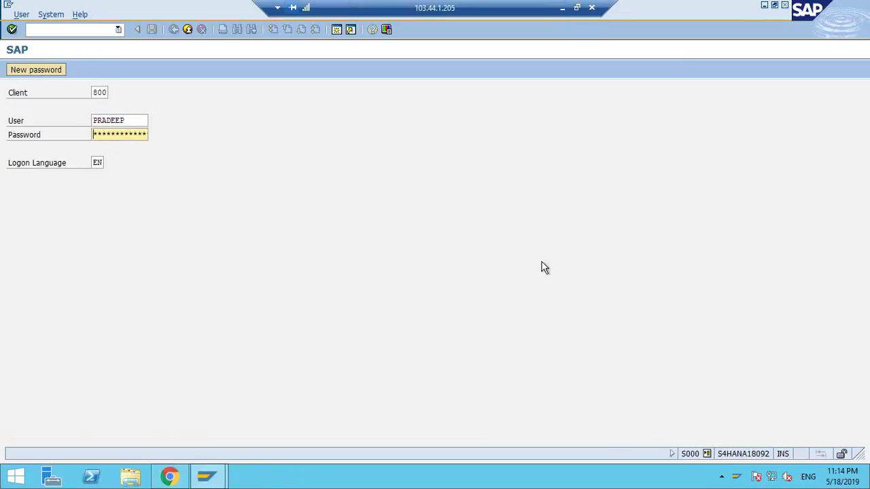
text(********)
key(Return)
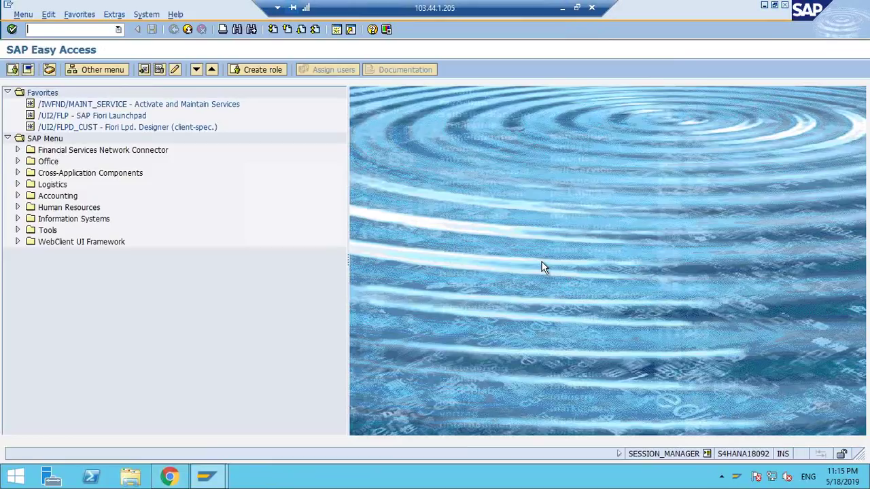
Launch the NetWeaver Business Client with the command /nwbc.
text(/nwbc)
key(Return)
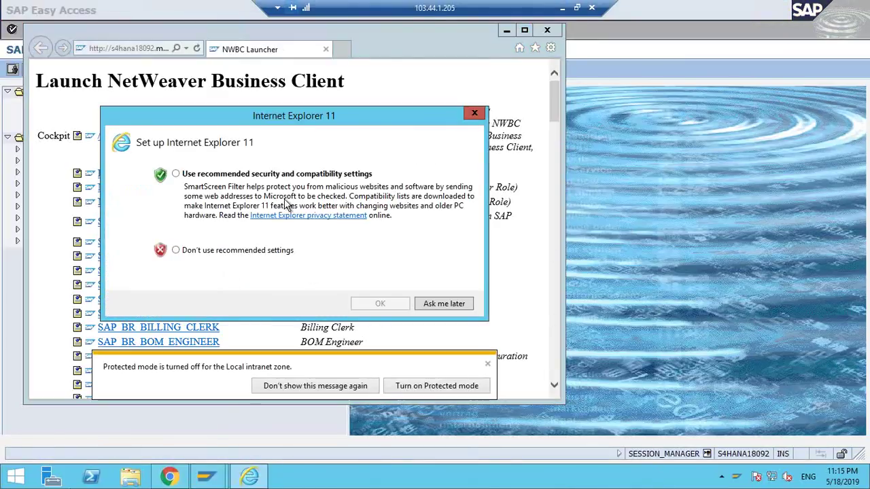
Decline the recommended security settings in the Internet Explorer 11 setup, and maximize the NWBC Launcher window.
click(248, 253)
click(385, 305)
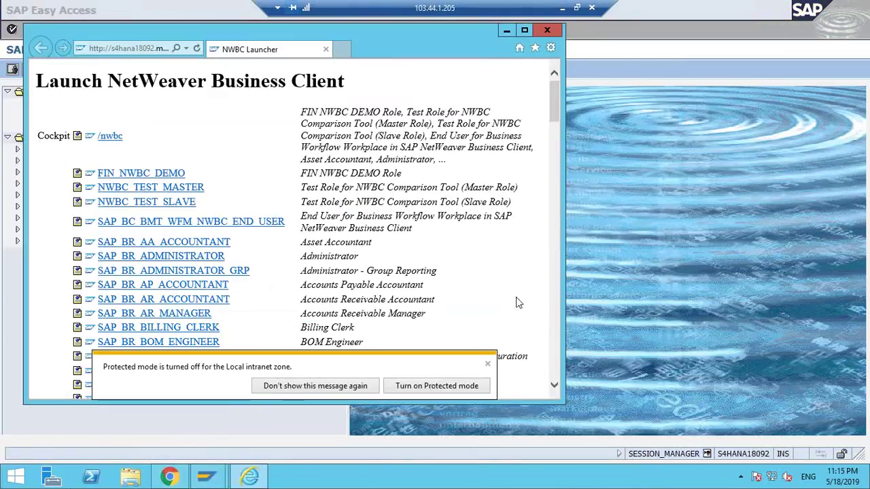
click(529, 32)
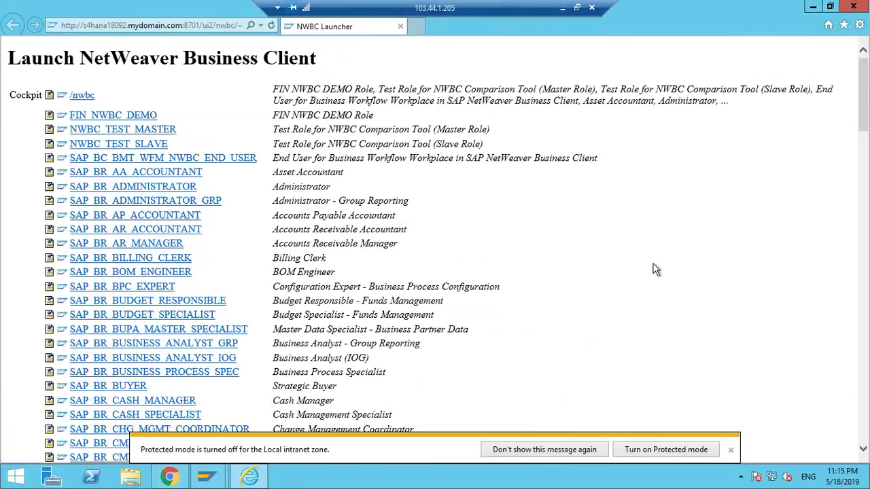
Look through the launcher's role list, try to open the SAP_BR_CASH_MANAGER role near its end, and close the browser tab.
scroll(156, 170, down, 20)
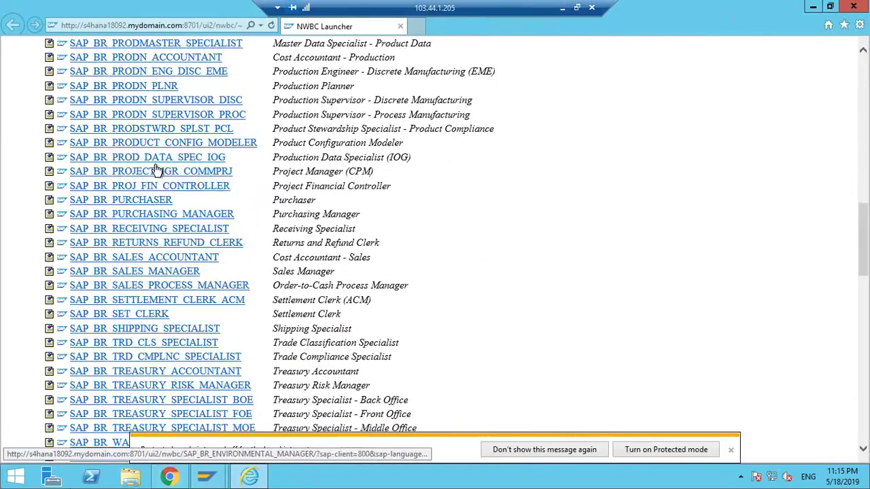
scroll(156, 170, down, 5)
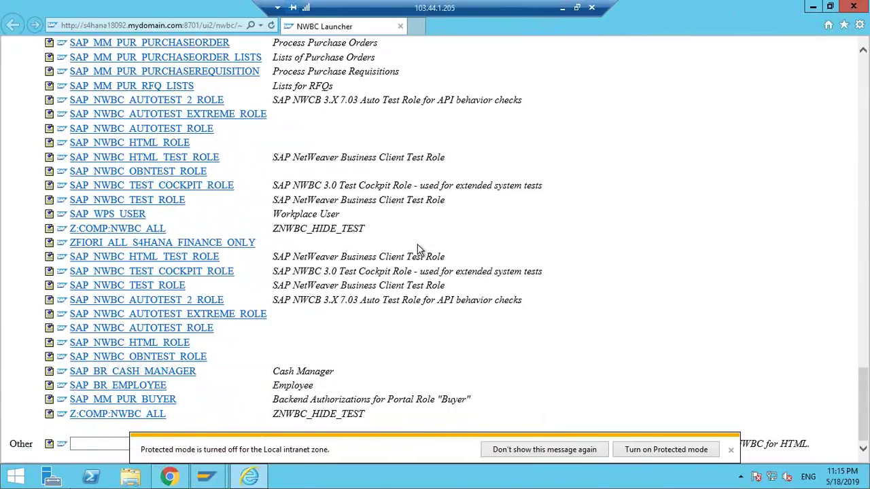
scroll(431, 251, up, 10)
scroll(435, 249, up, 10)
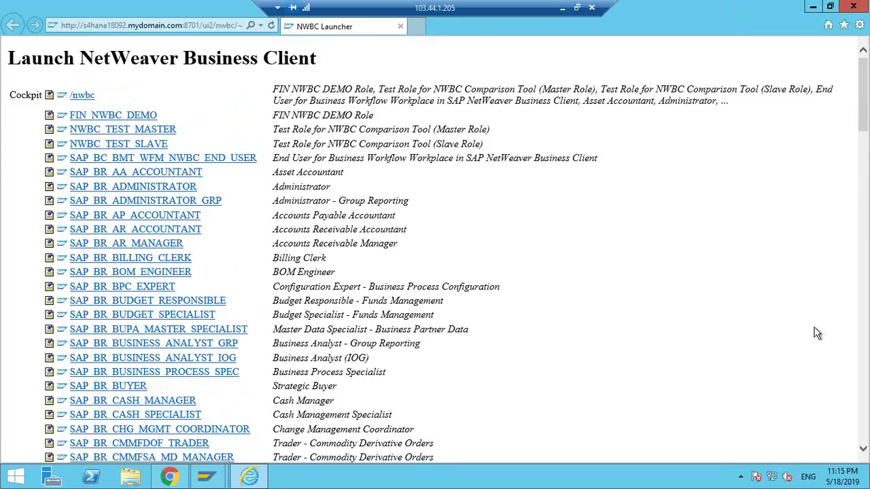
scroll(443, 235, down, 20)
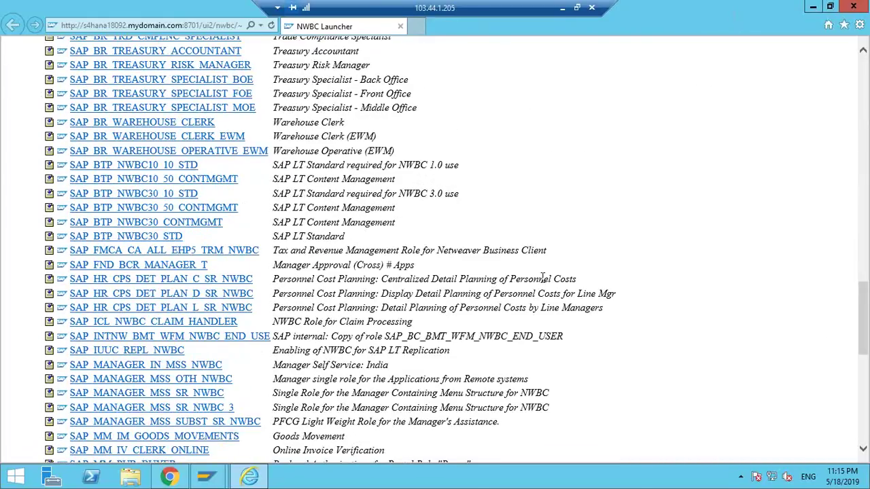
scroll(548, 280, down, 10)
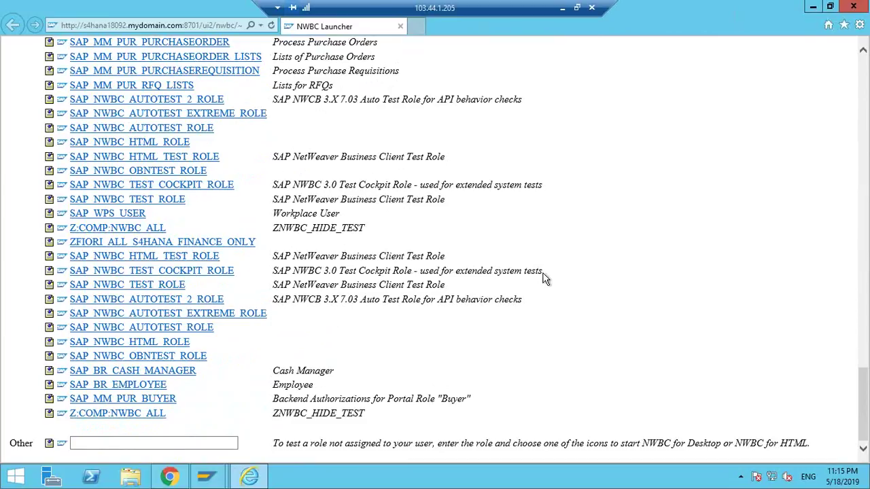
click(119, 370)
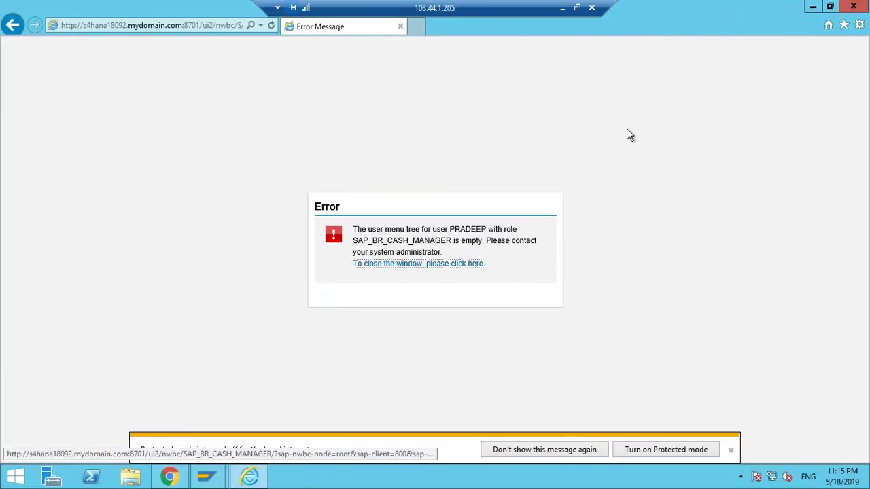
key(Return)
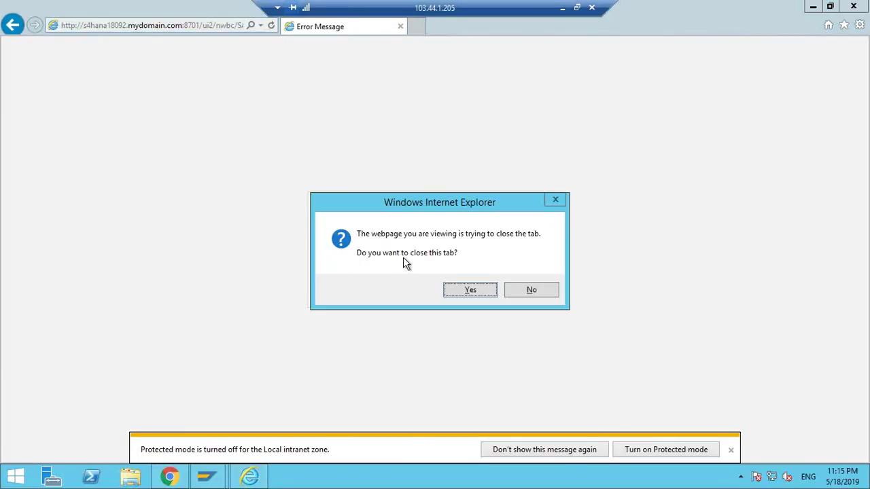
click(468, 289)
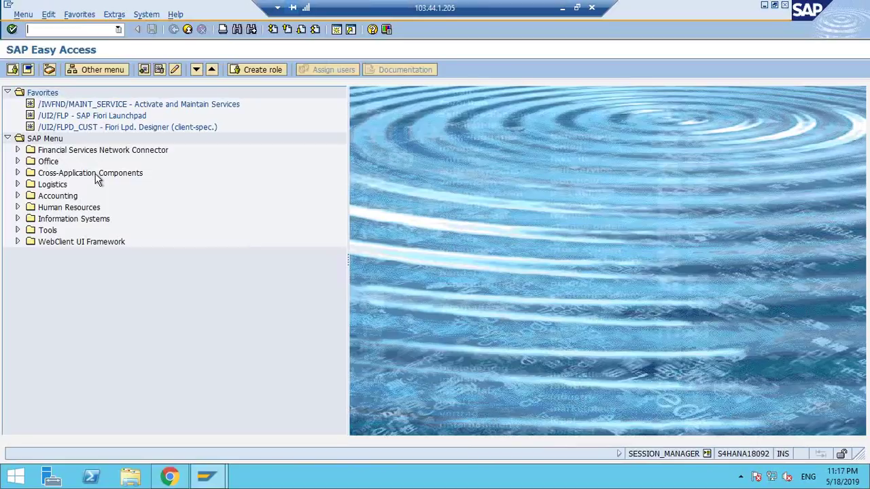
Leave the remote desktop for the S4 HANA -Calender workbook in Excel, and highlight the course topics in C3:C17 on Sheet3.
click(561, 8)
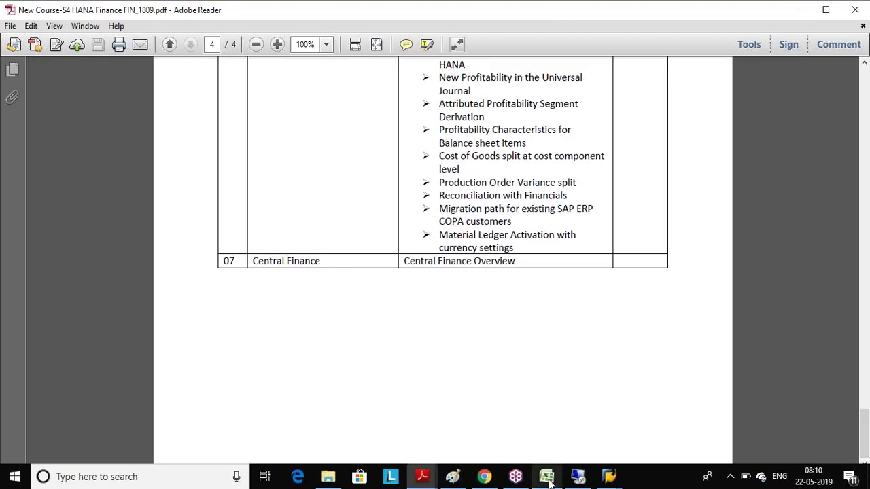
key(alt+Tab)
scroll(502, 203, up, 10)
click(654, 230)
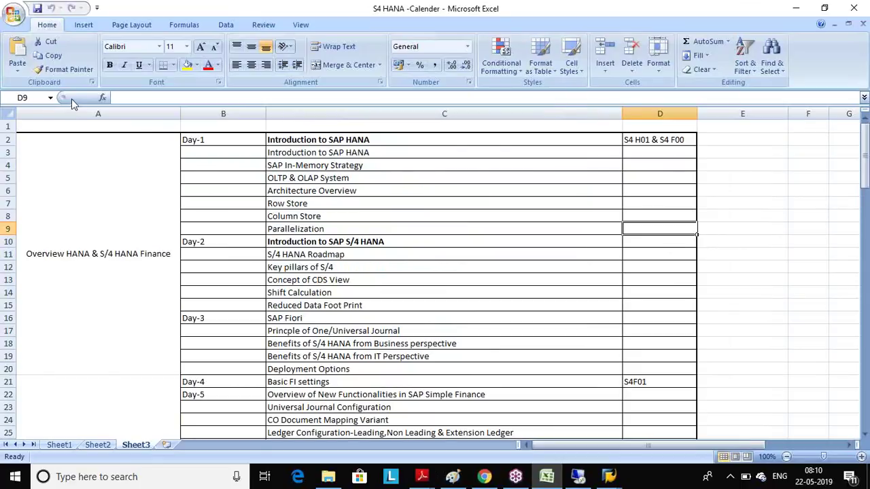
drag(281, 151, 480, 326)
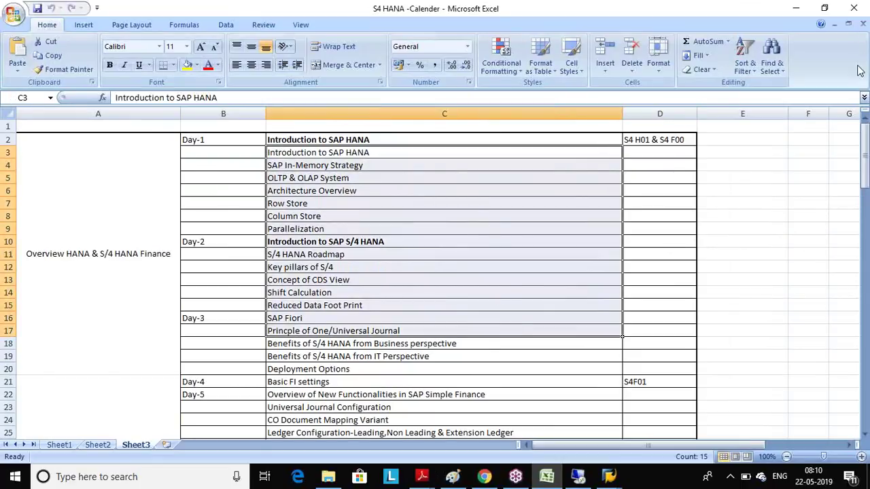